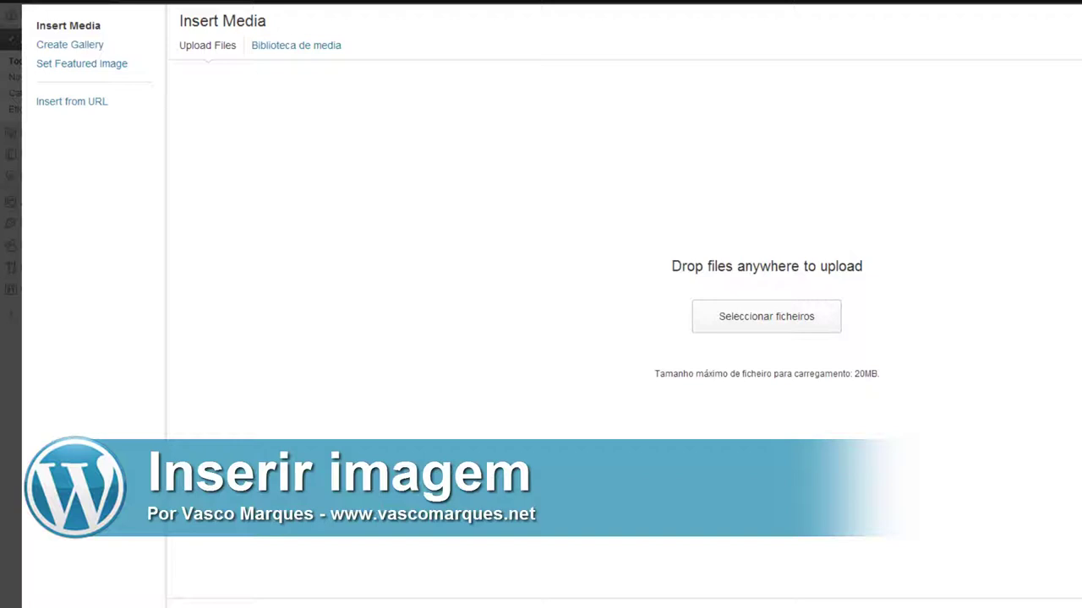
Step: Upload the four image files to the post's media library and view the attachment details of the galaxy, cliff and camel images
left_click_drag(4, 296, 528, 283)
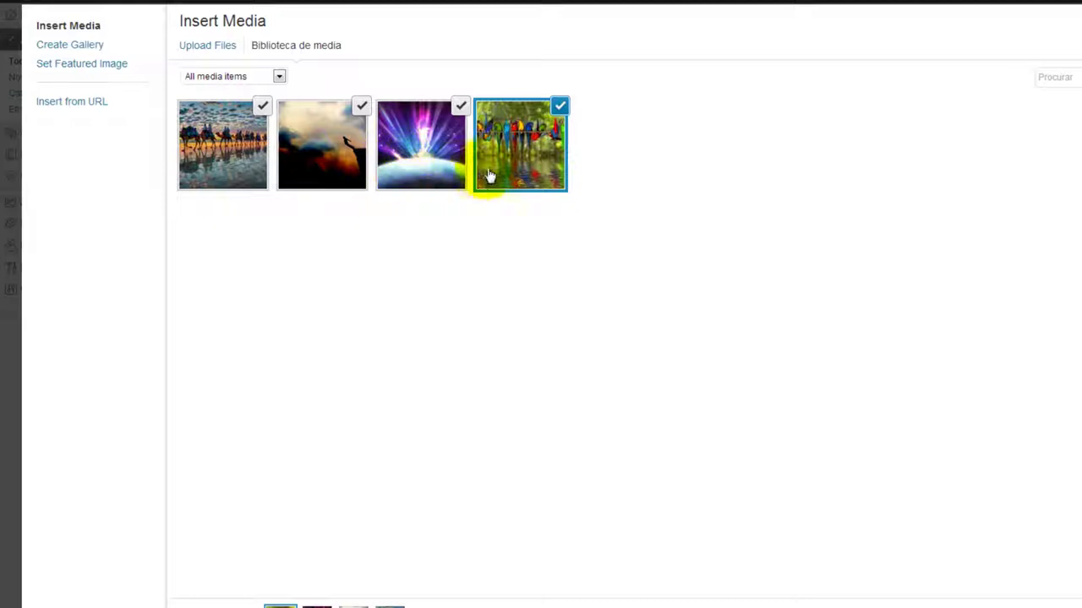
left_click(424, 149)
left_click(322, 145)
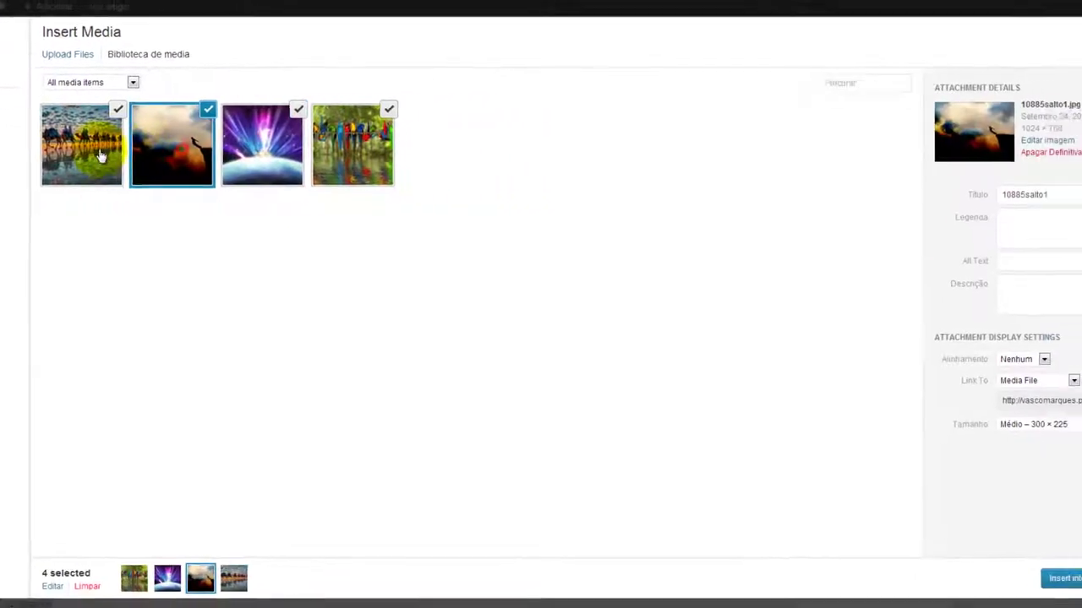
left_click(222, 145)
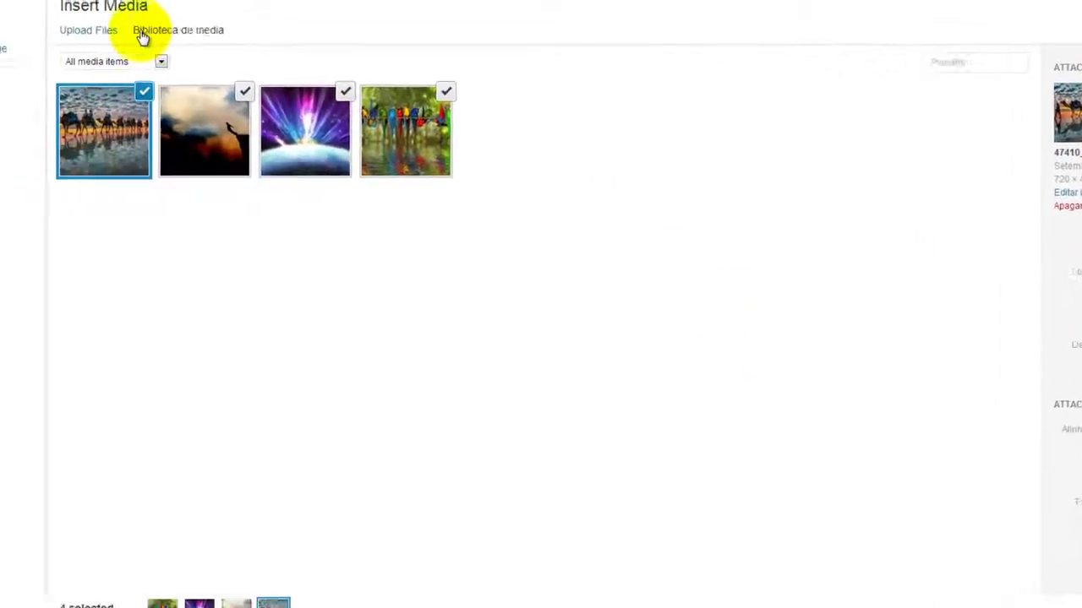
Step: Insert the four selected images from the Biblioteca de media into the post with their default display settings
left_click(82, 29)
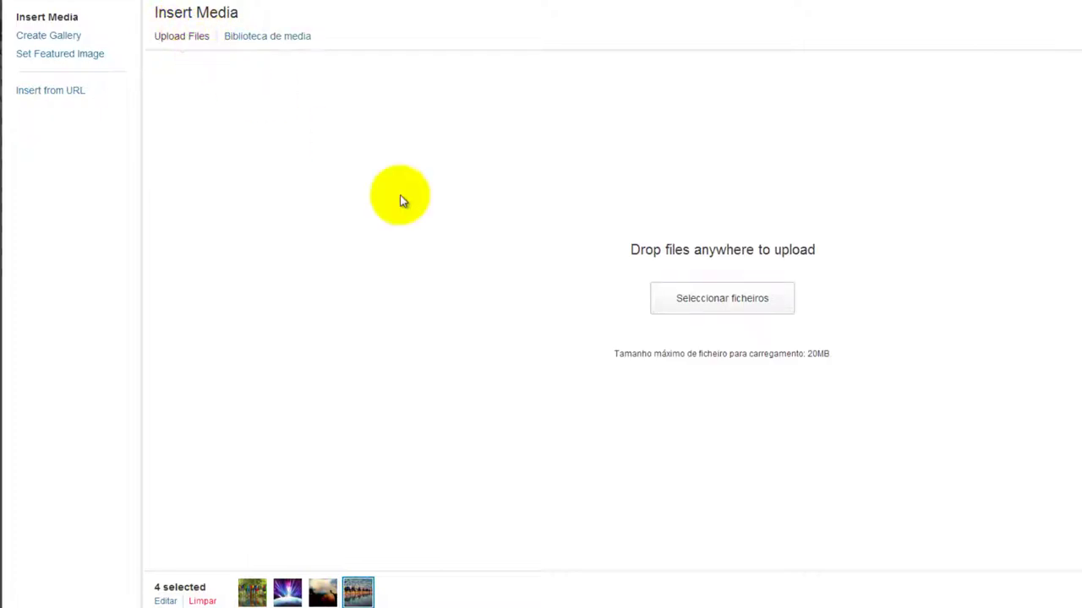
left_click(260, 41)
left_click(290, 139)
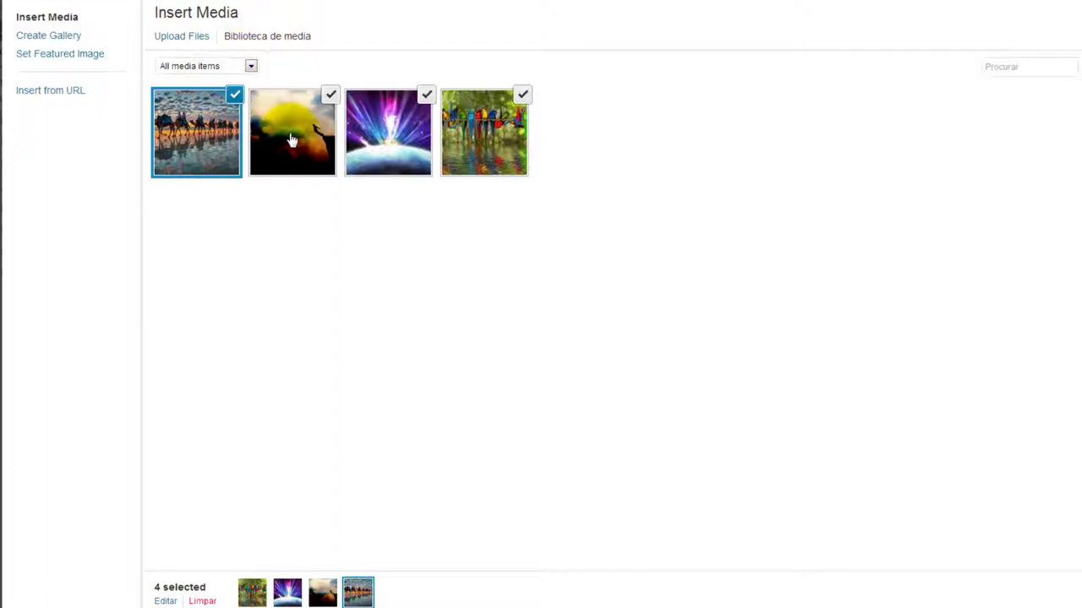
left_click(217, 141)
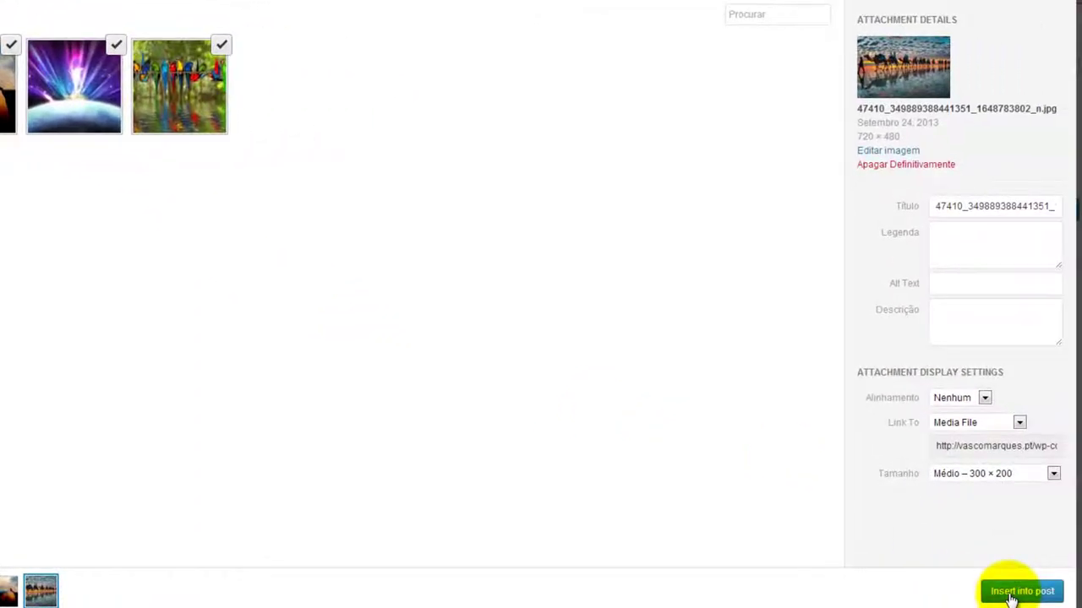
left_click(1009, 593)
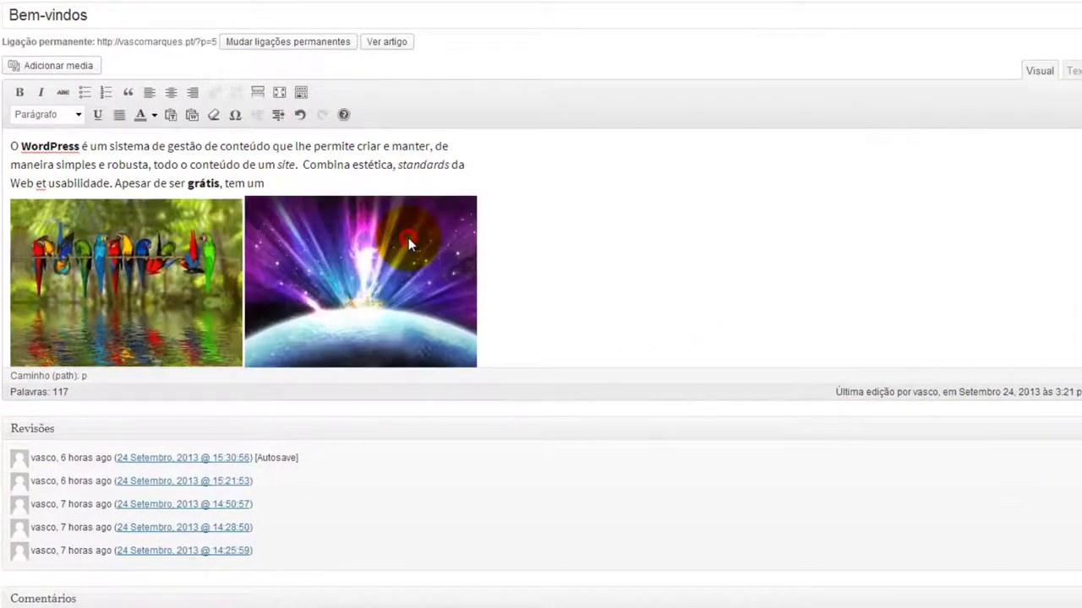
Step: Review the placement of the four inserted images in the body of the Bem-vindos post
scroll(408, 243, "down", 5)
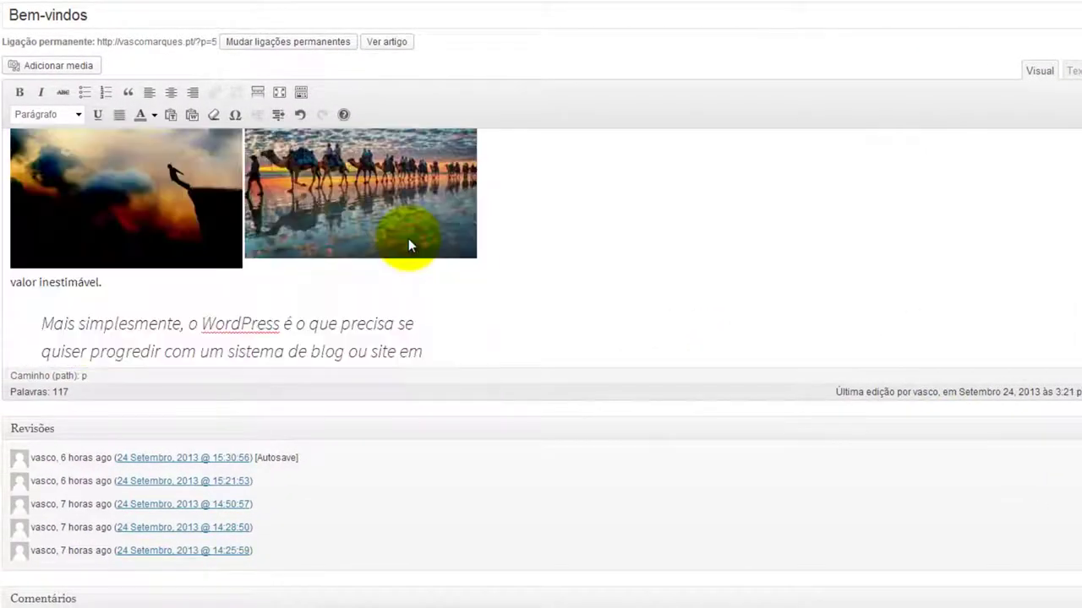
scroll(386, 242, "up", 3)
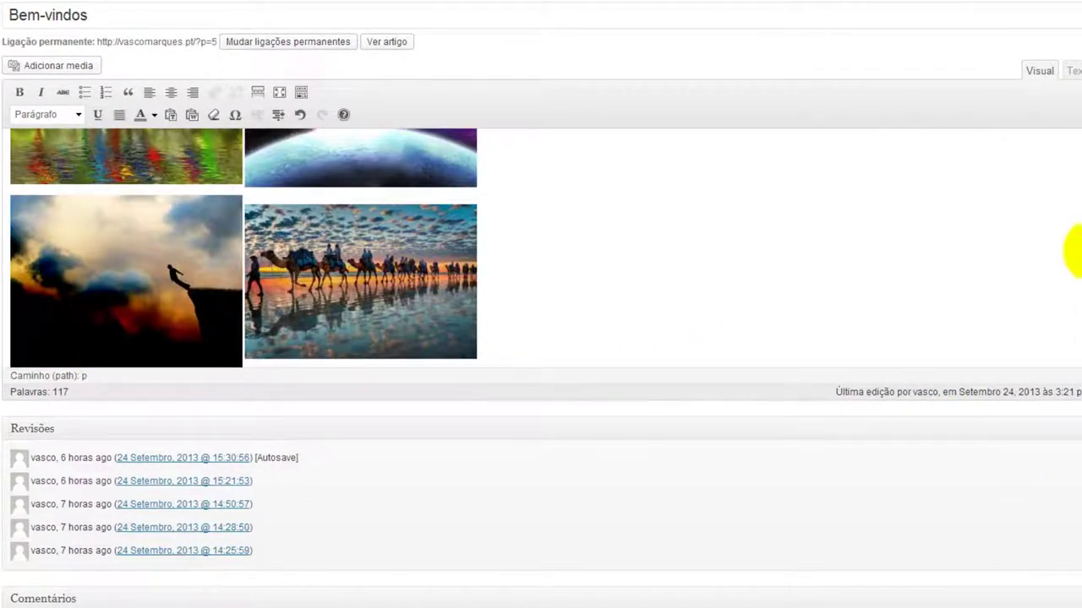
scroll(1072, 217, "up", 4)
scroll(1070, 203, "down", 2)
scroll(1072, 224, "down", 4)
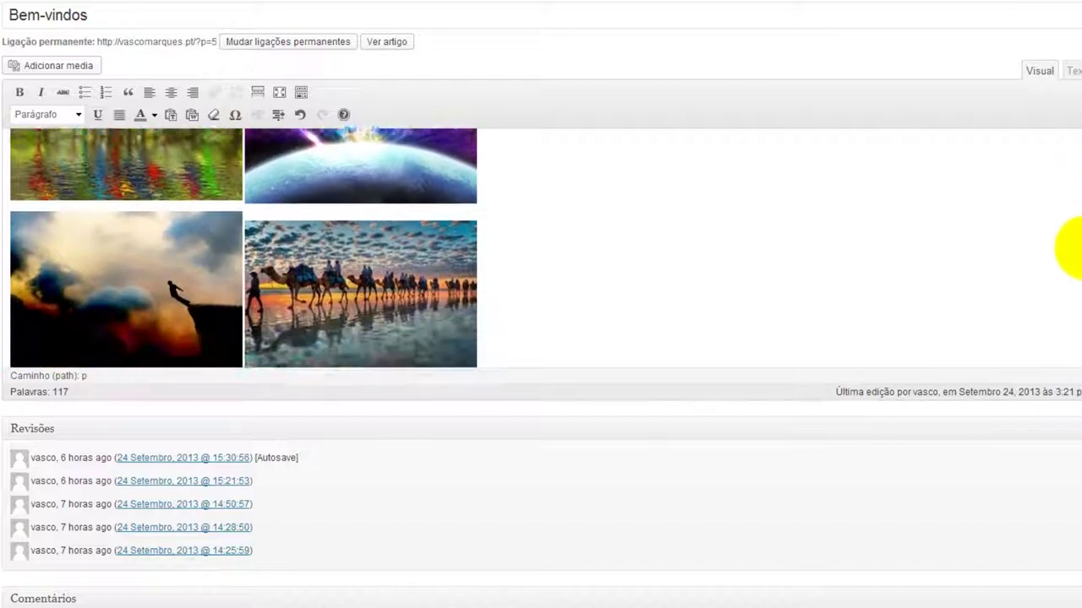
scroll(1071, 224, "up", 4)
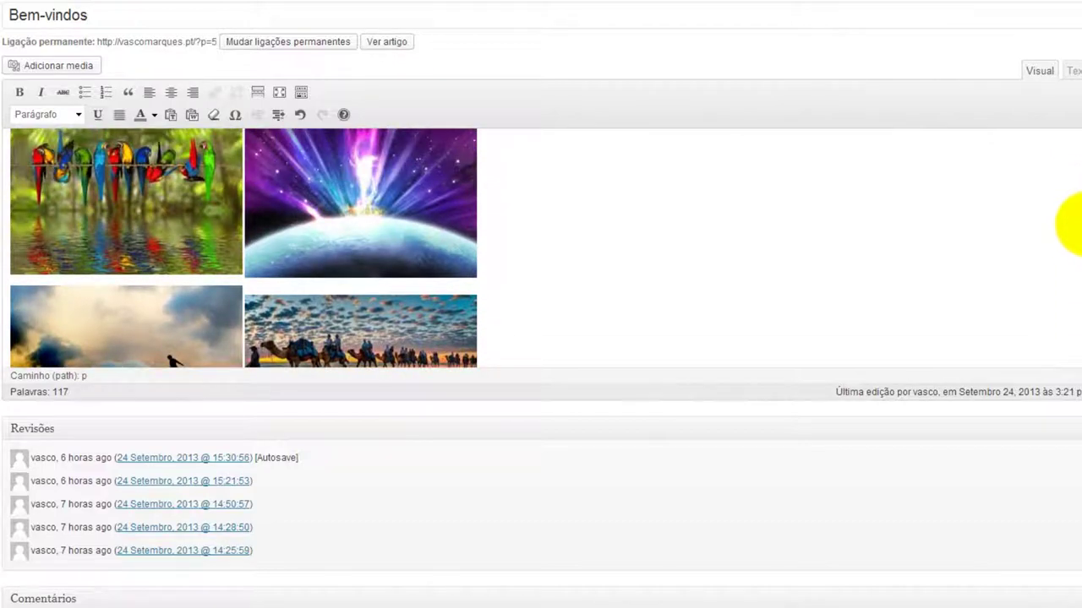
Step: Place the cursor at the Recursos paragraph below the quote and open the Insert from URL form for new media
scroll(116, 321, "down", 5)
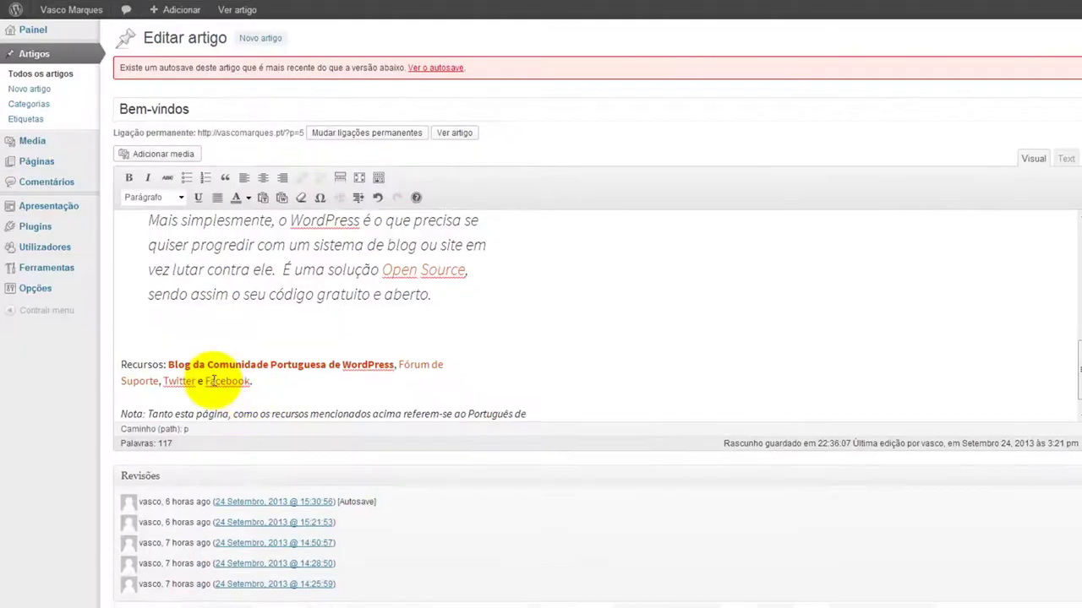
left_click(137, 339)
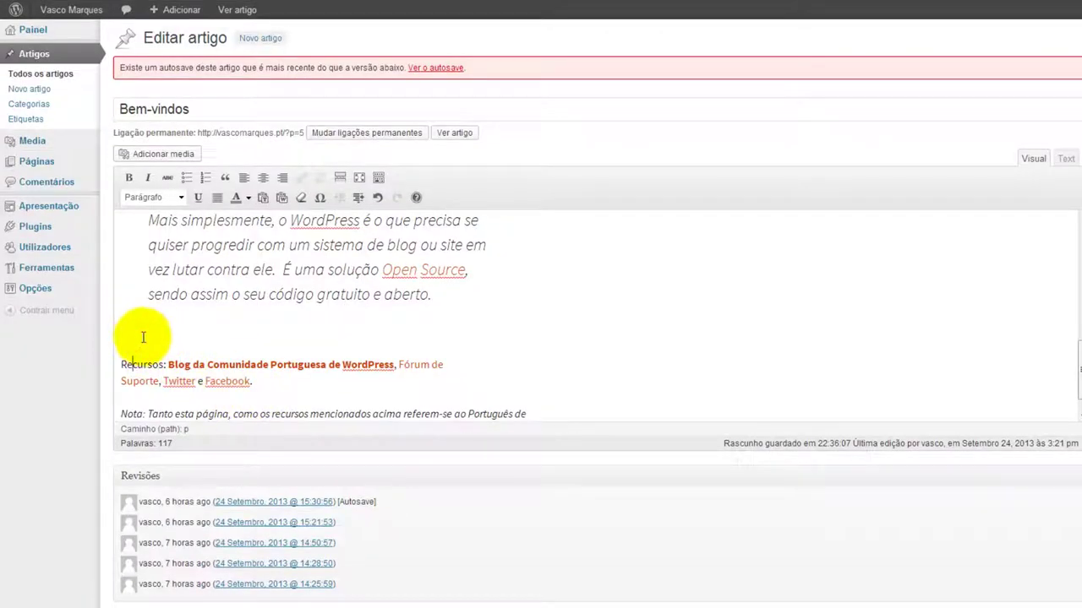
left_click(153, 156)
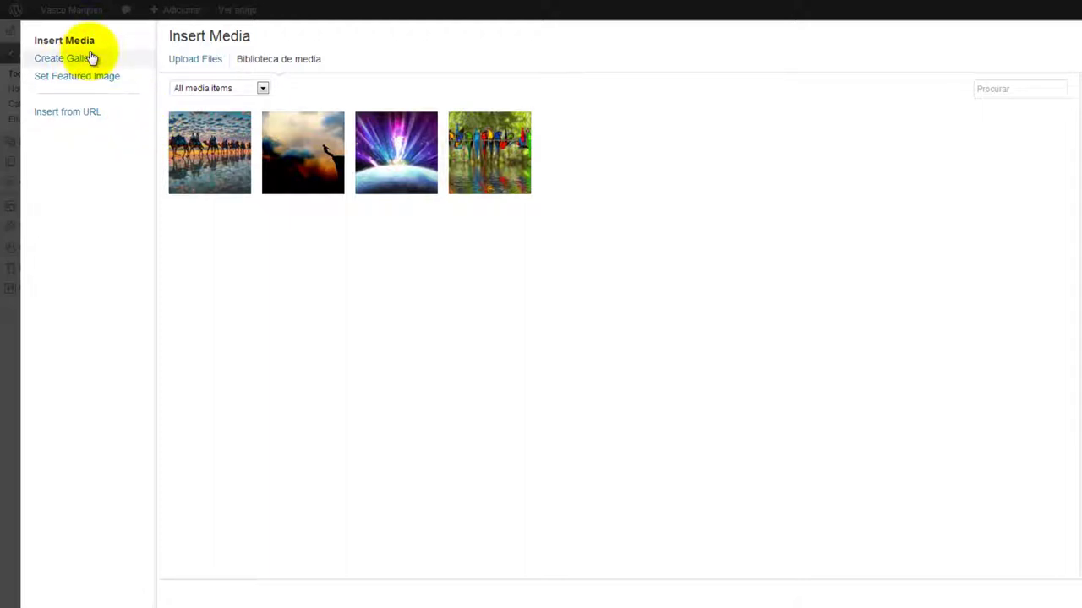
left_click(59, 117)
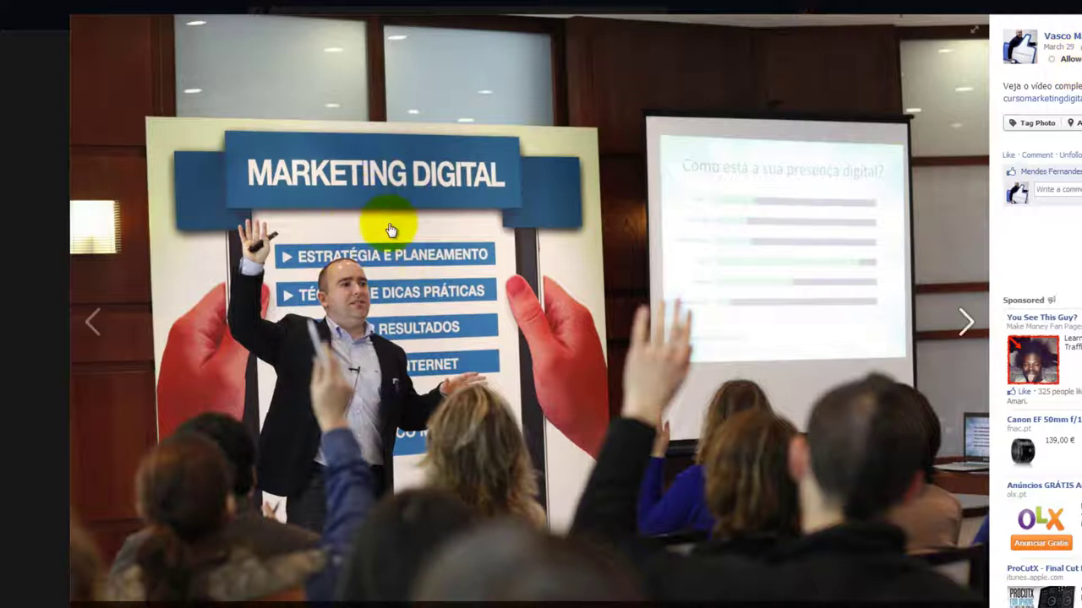
Step: Copy the image URL of the Marketing Digital photo on Facebook and paste it as the address in the Insert from URL form
right_click(467, 155)
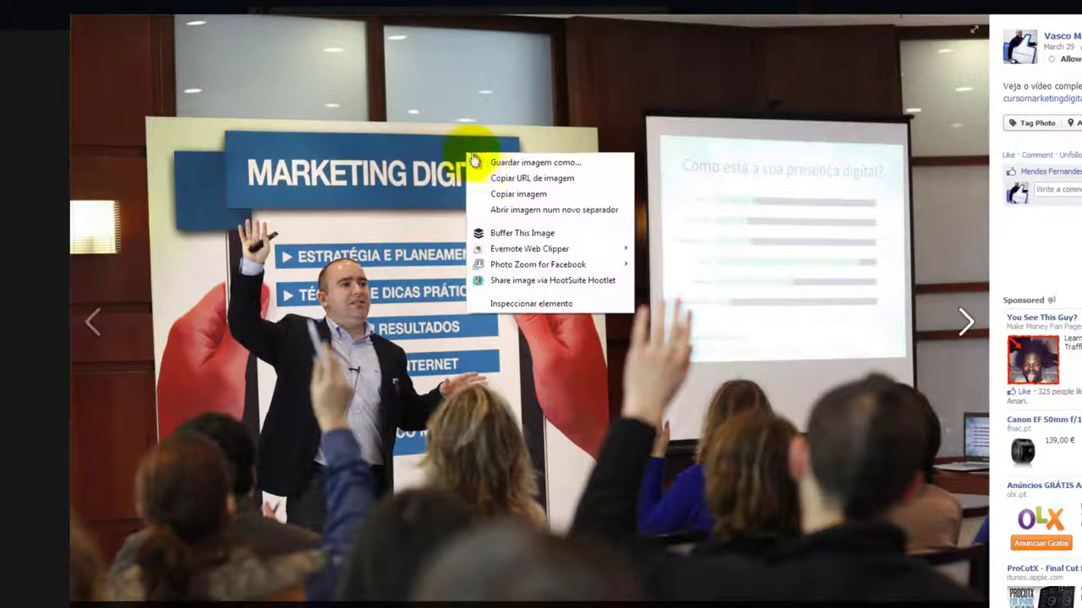
left_click(518, 178)
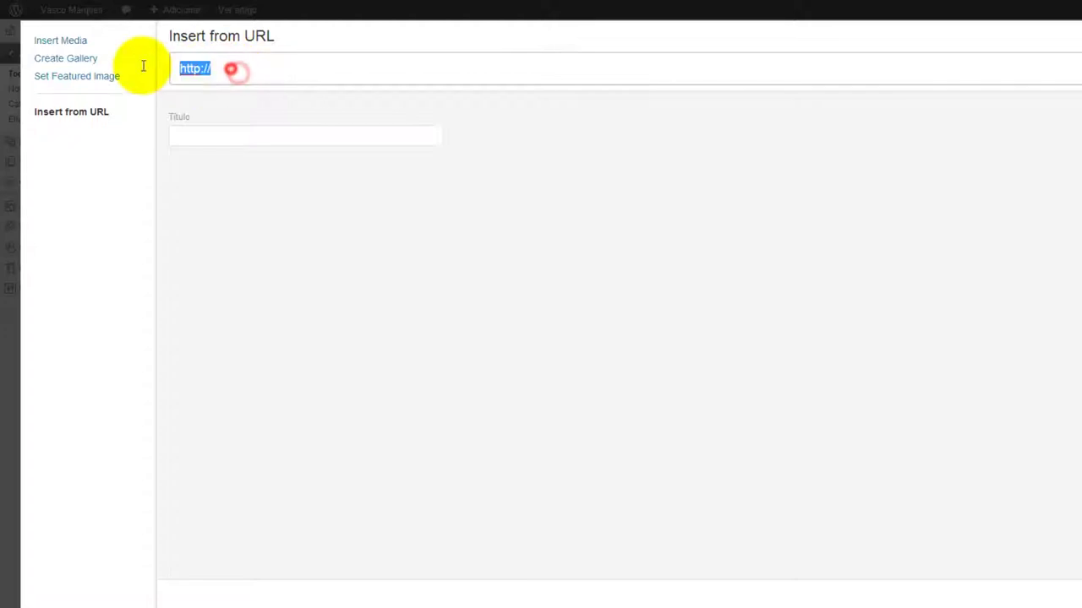
right_click(186, 68)
left_click(237, 210)
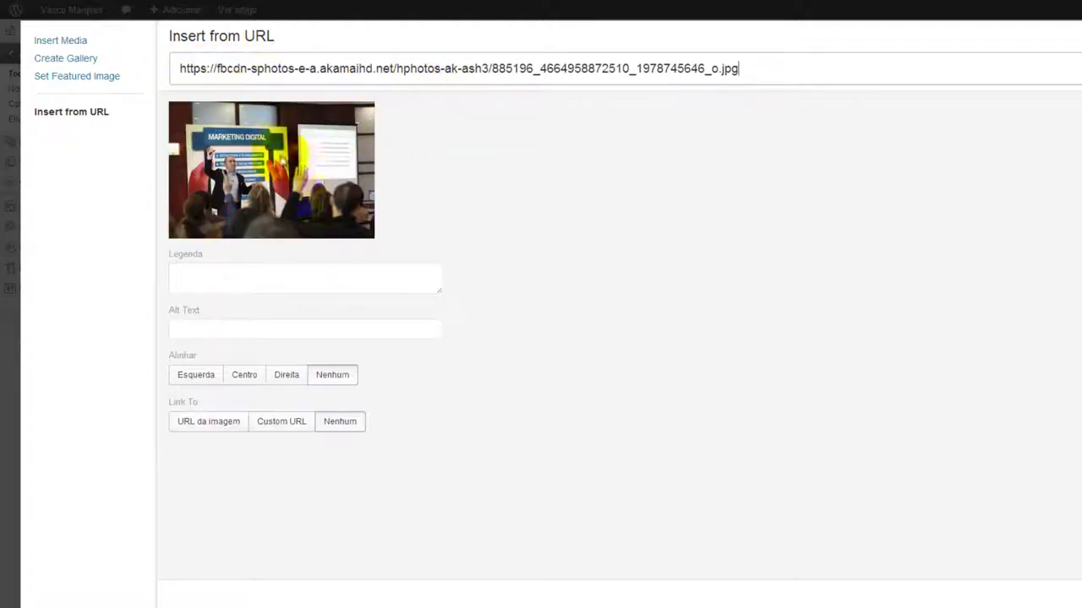
Step: Enter the caption "Marketing Digital" and the alt text "Marketing Digital por" followed by the author's full name
left_click(216, 280)
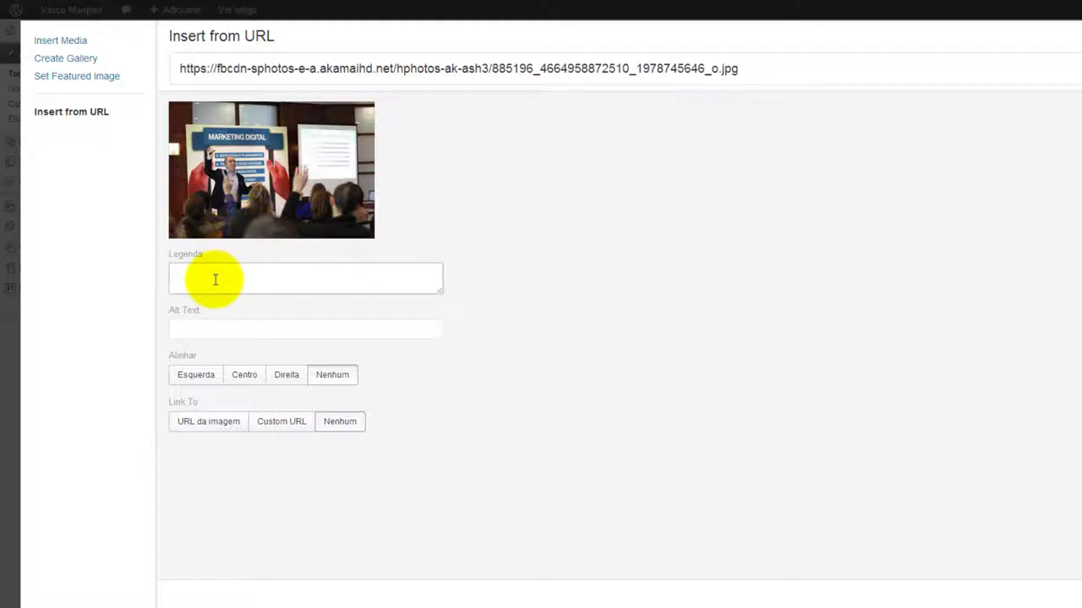
type("Marketing Digital")
left_click(208, 332)
type("M")
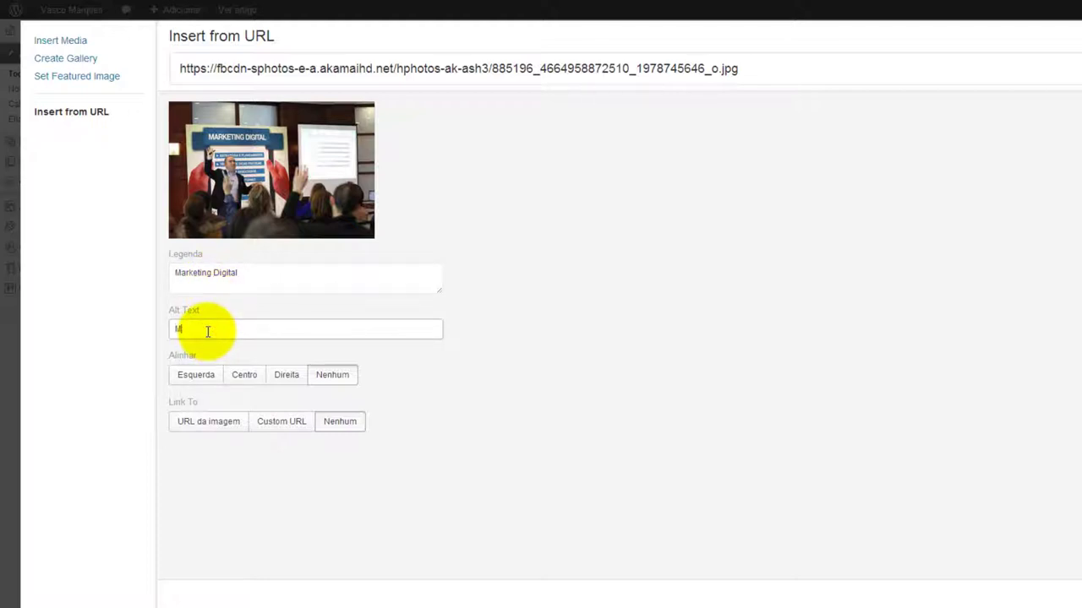
type("arketing Digital por Vasco Marques")
key("BackSpace")
key("BackSpace")
key("BackSpace")
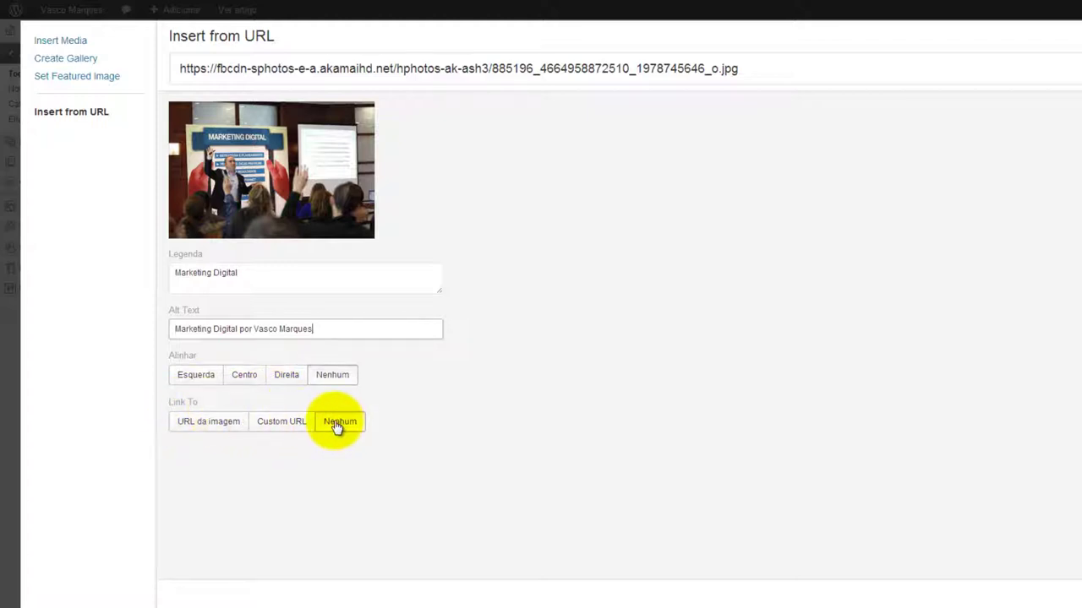
Step: Try the Custom URL and URL da imagem link options and return the image link to Nenhum
left_click(284, 422)
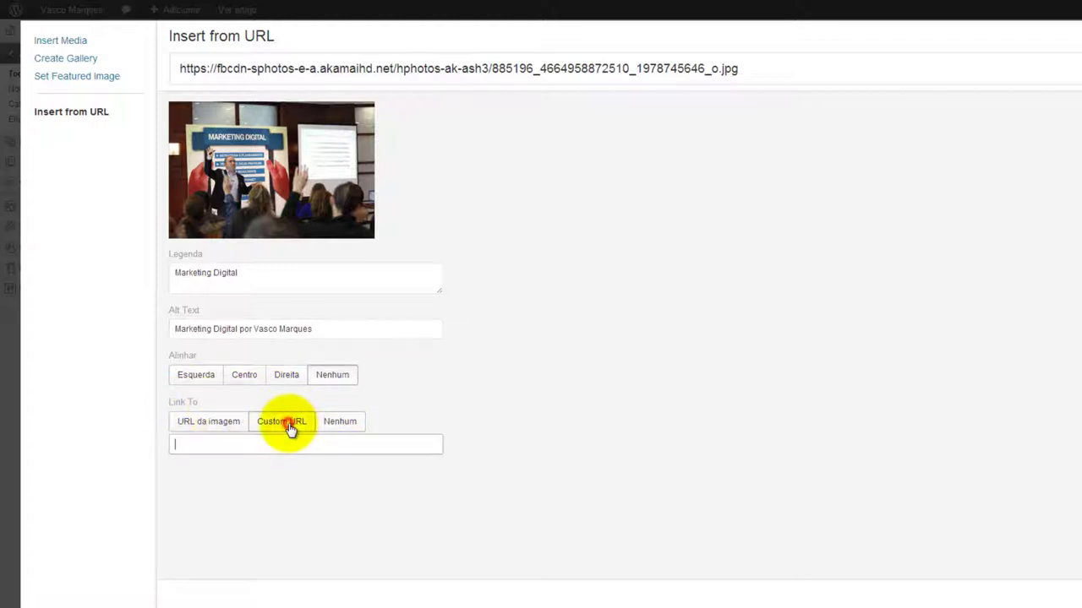
left_click(181, 446)
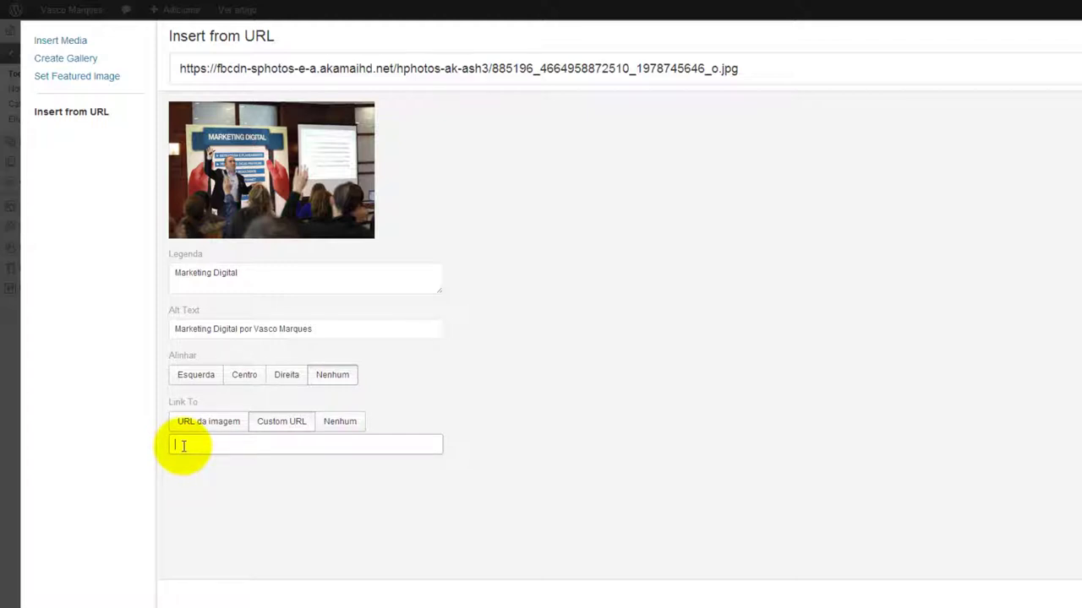
left_click(196, 430)
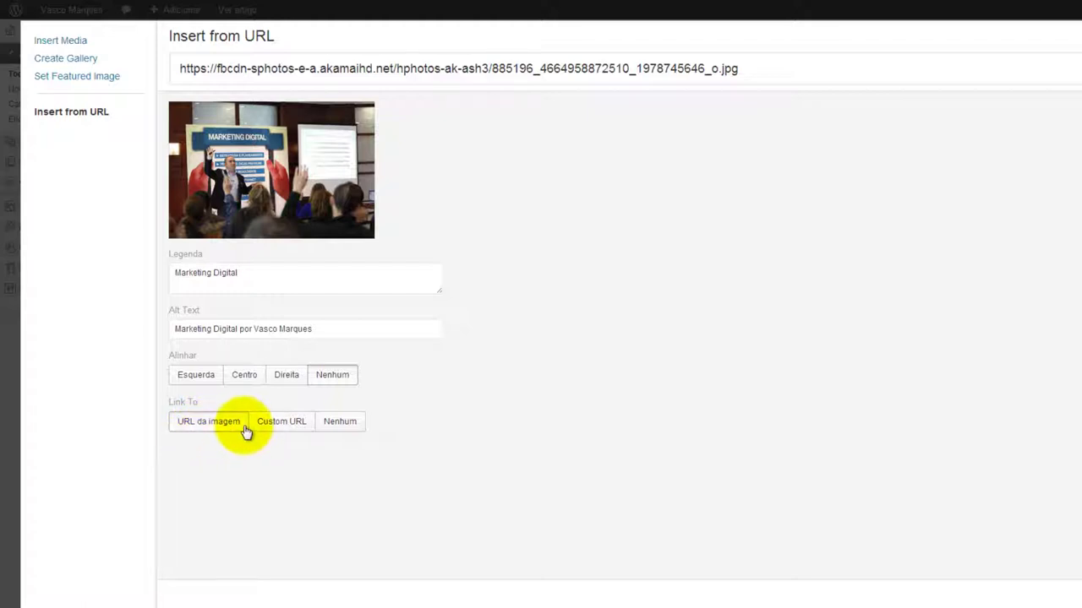
left_click(339, 421)
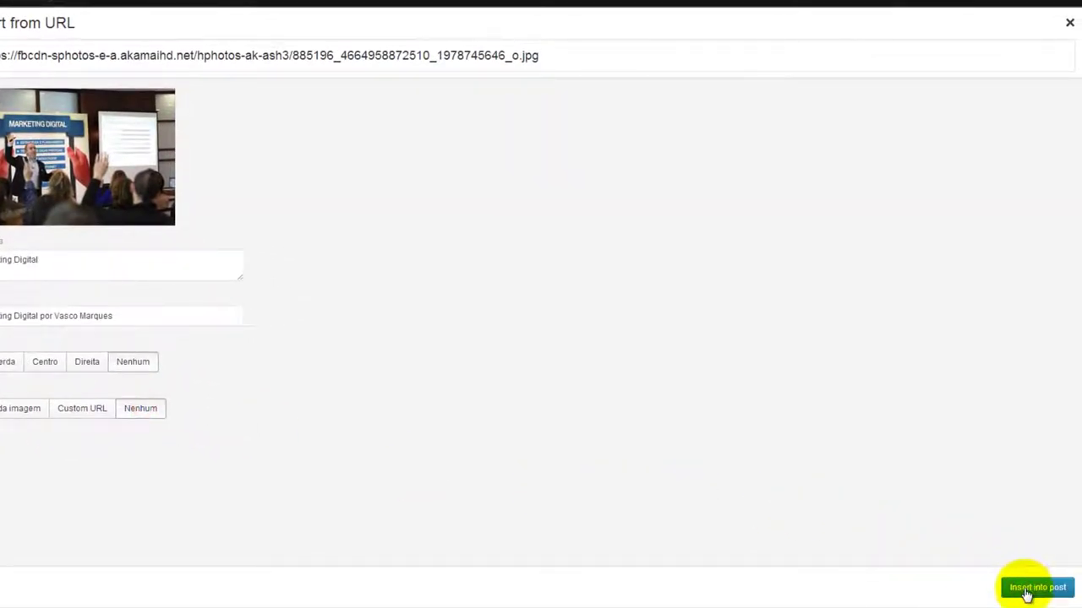
Step: Set the image alignment to Centro and insert the linked photo into the post
left_click(47, 364)
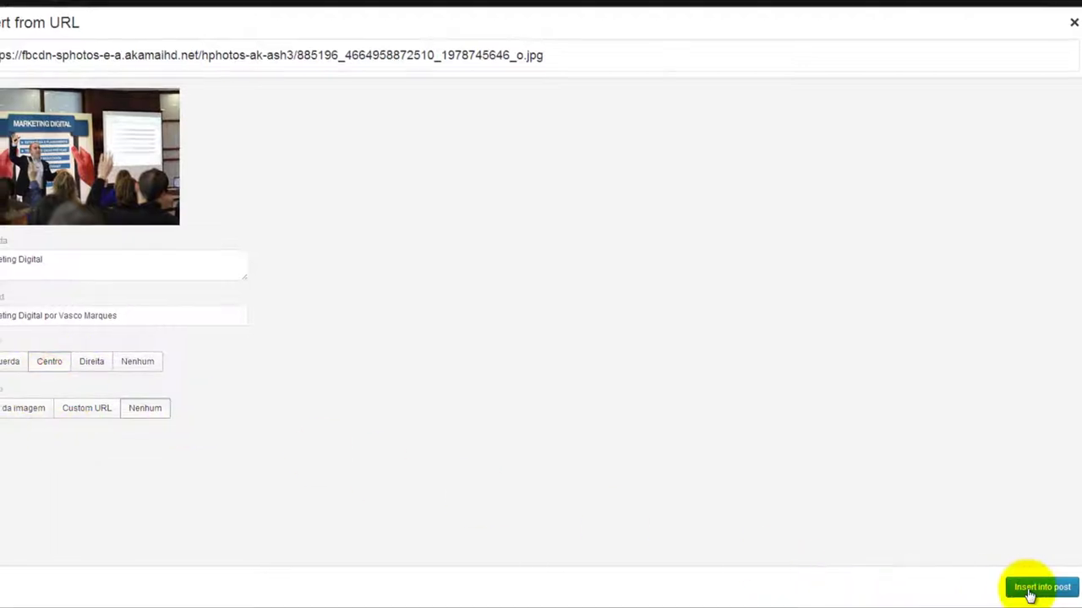
left_click(1037, 587)
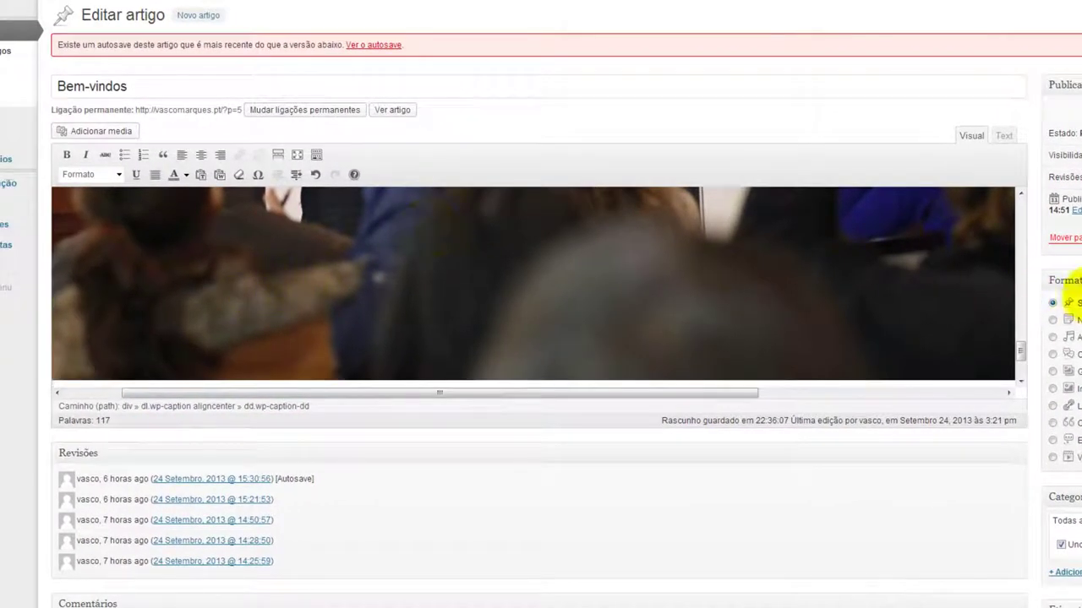
left_click_drag(1021, 353, 1020, 264)
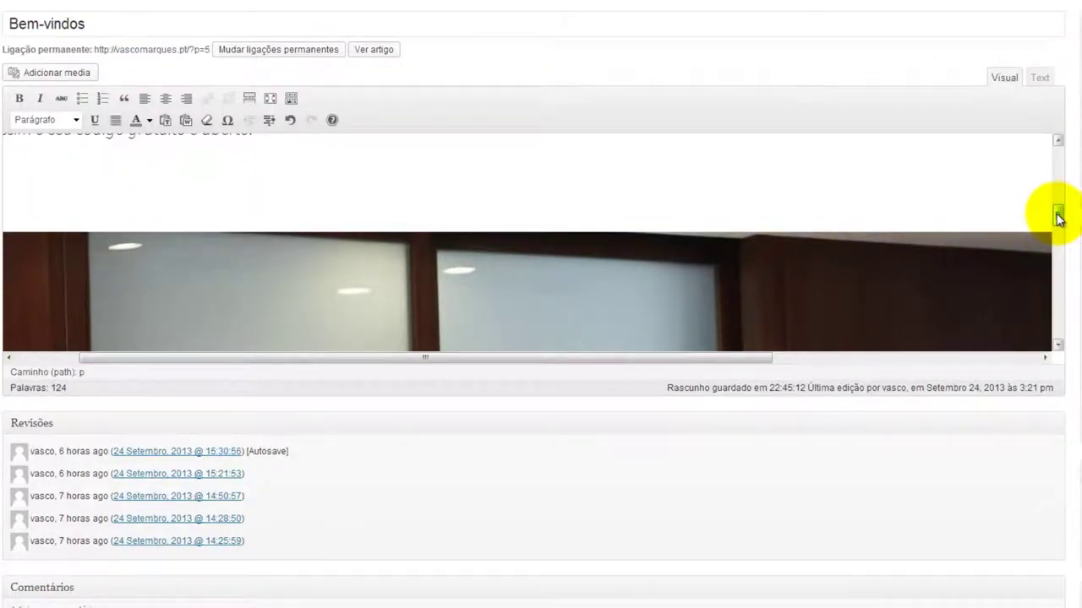
Step: Examine the edit and delete controls offered on the camel and cliff images in the post
left_click_drag(1056, 217, 1058, 181)
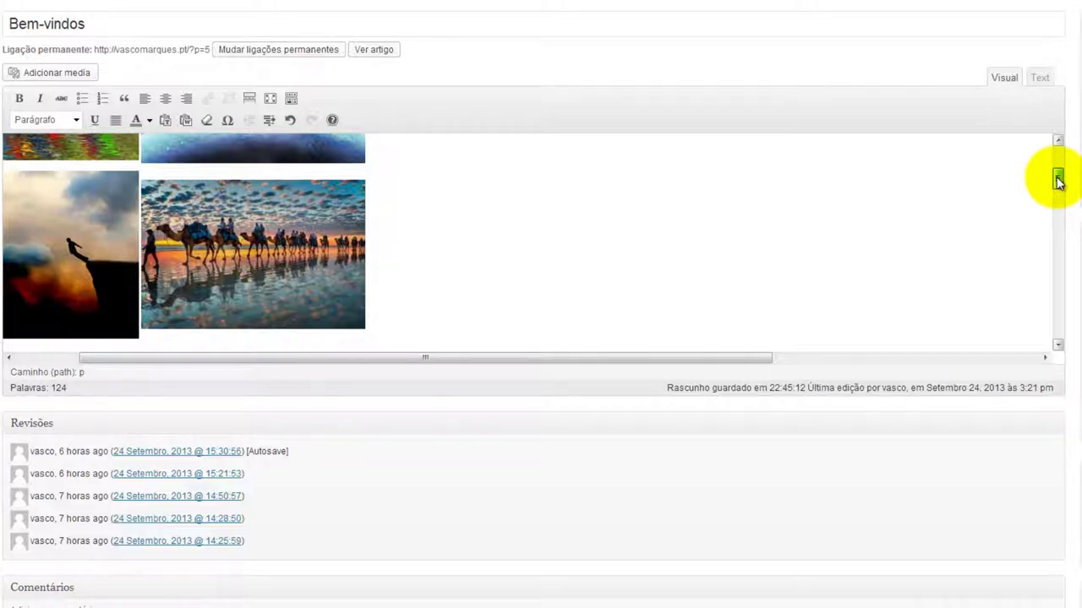
left_click(158, 224)
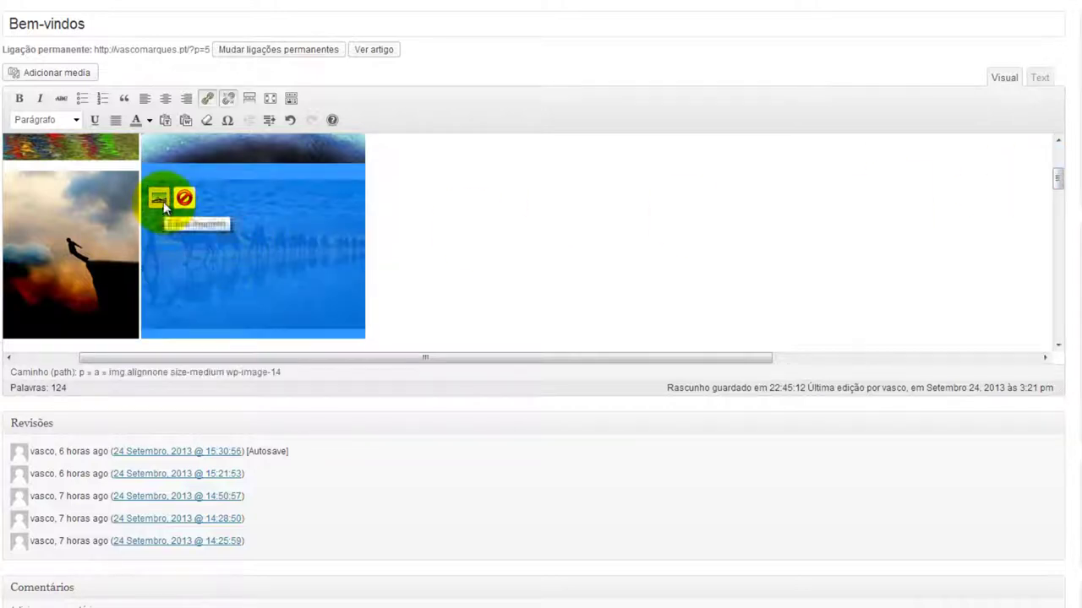
left_click(126, 206)
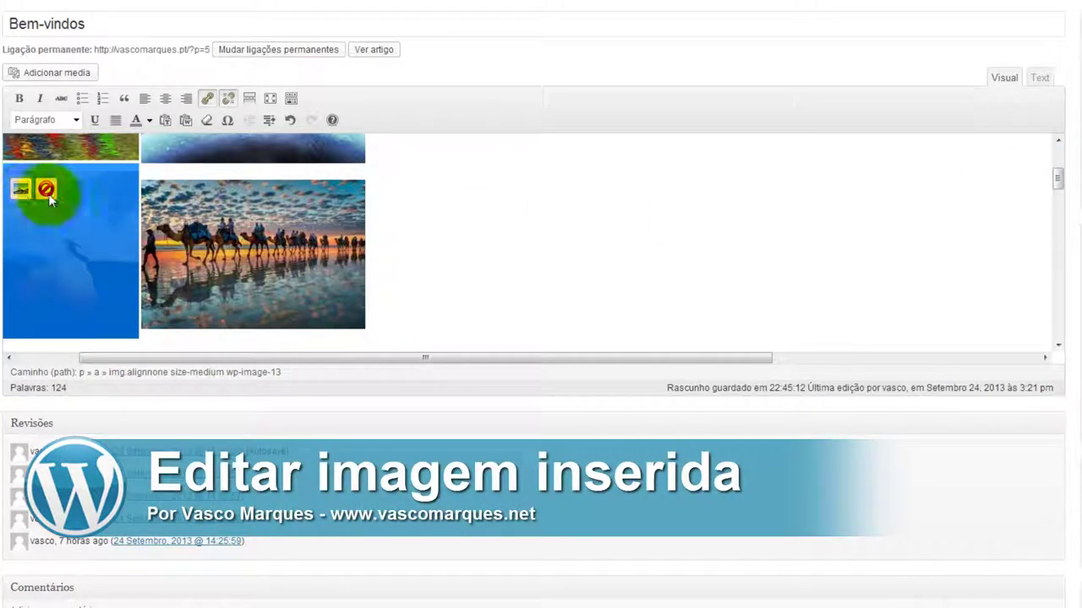
left_click(21, 191)
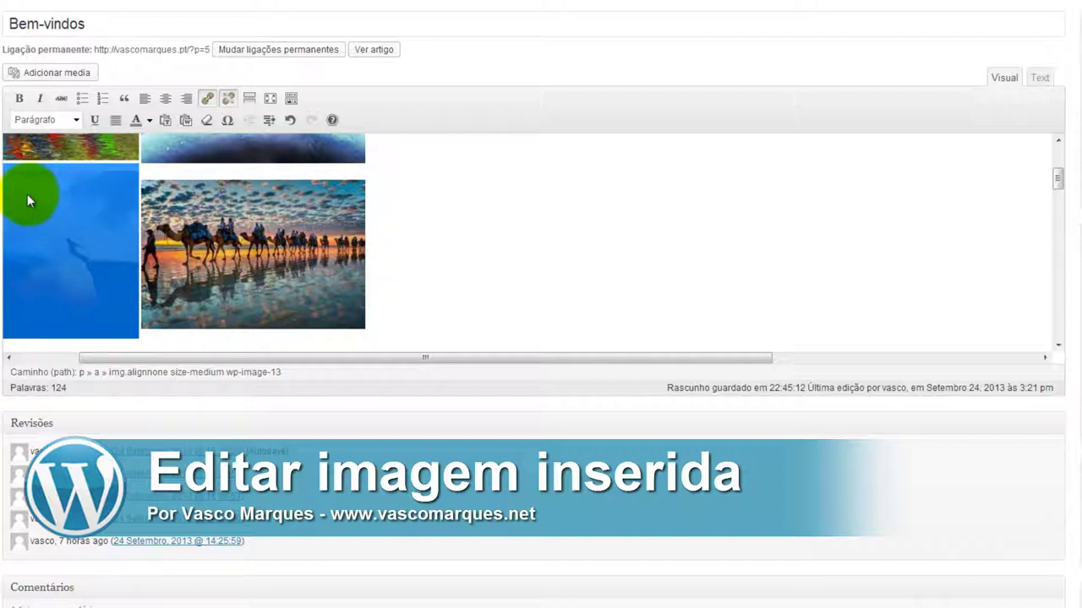
Step: Open the image editing settings of the large Marketing Digital photo and set its size to 60%
left_click_drag(1056, 179, 1057, 222)
left_click(259, 237)
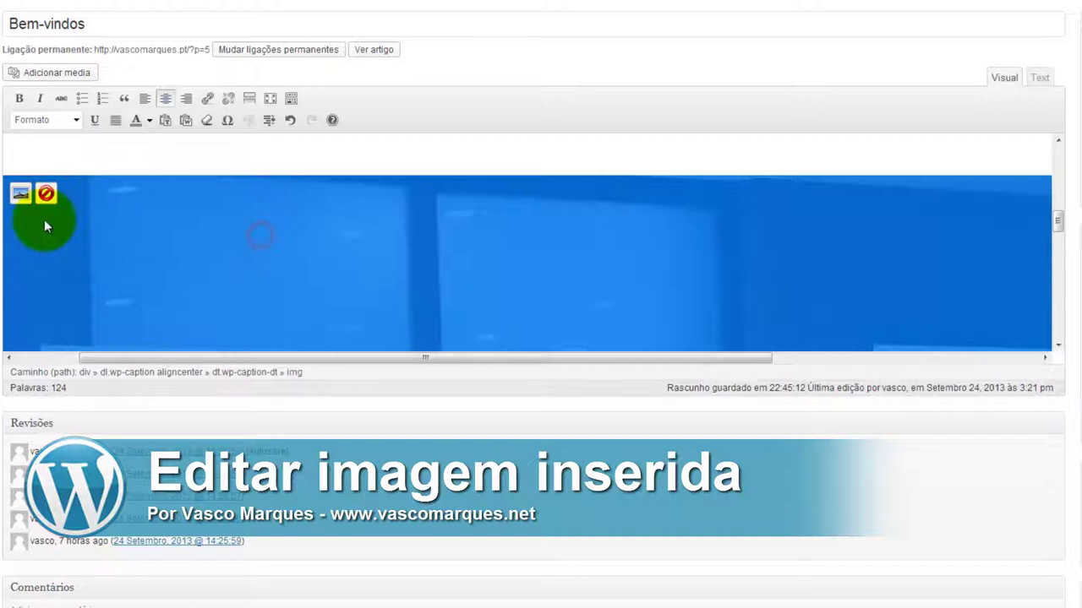
left_click(20, 196)
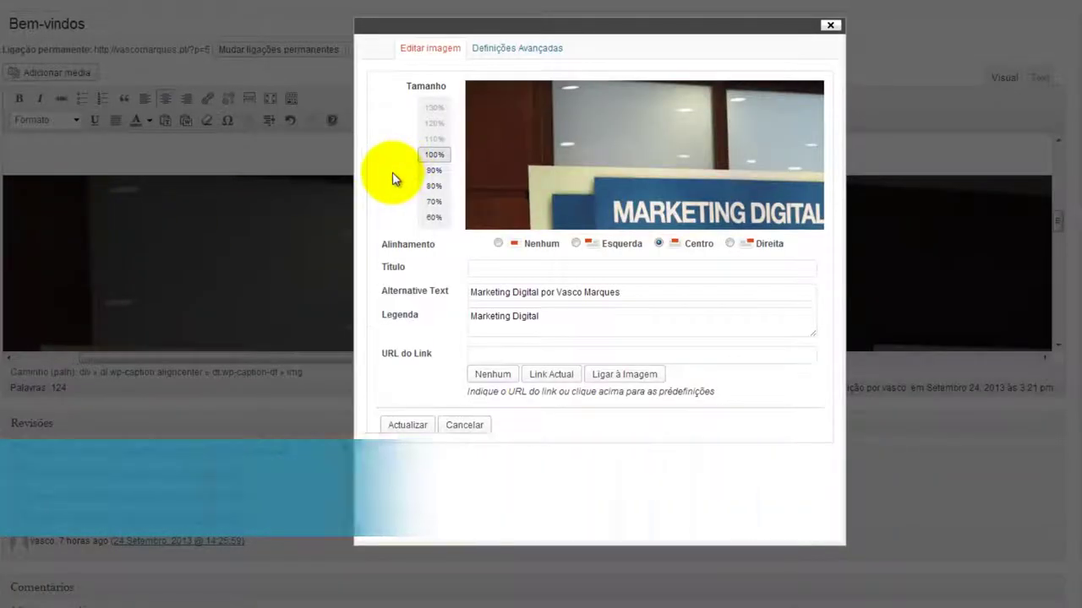
left_click(434, 171)
left_click(436, 202)
left_click(433, 219)
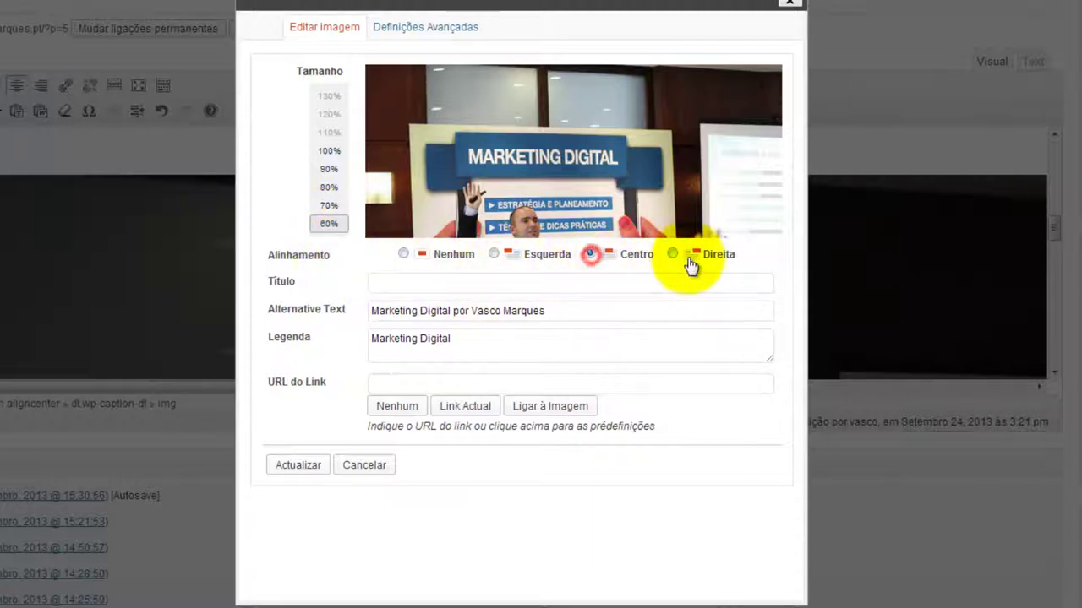
Step: Set the Marketing Digital photo's alignment to Esquerda and its title to "Marketing Digital"
left_click(673, 255)
left_click(493, 254)
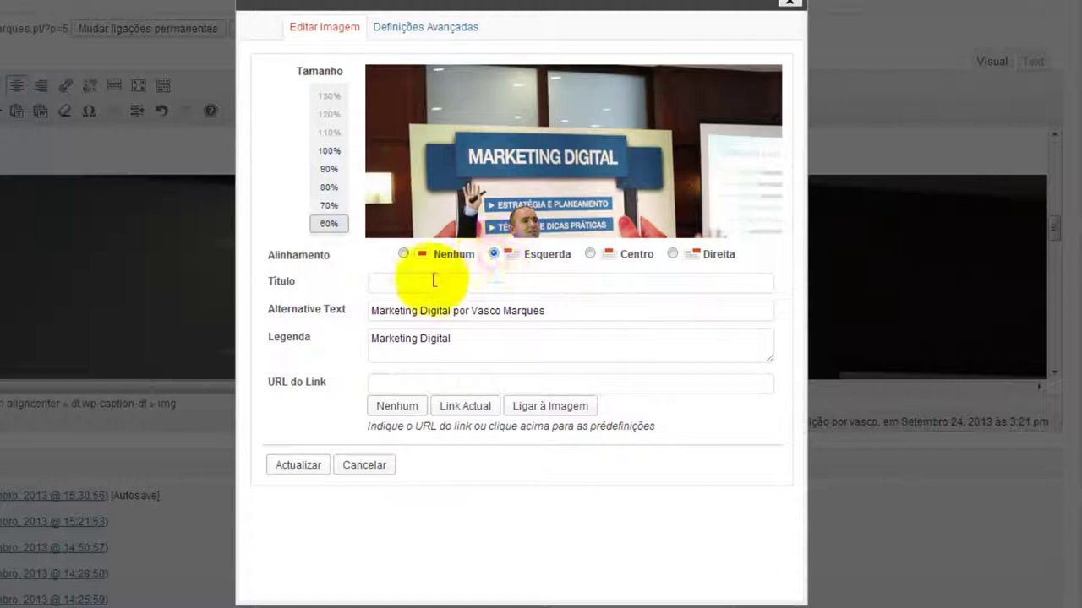
left_click(382, 284)
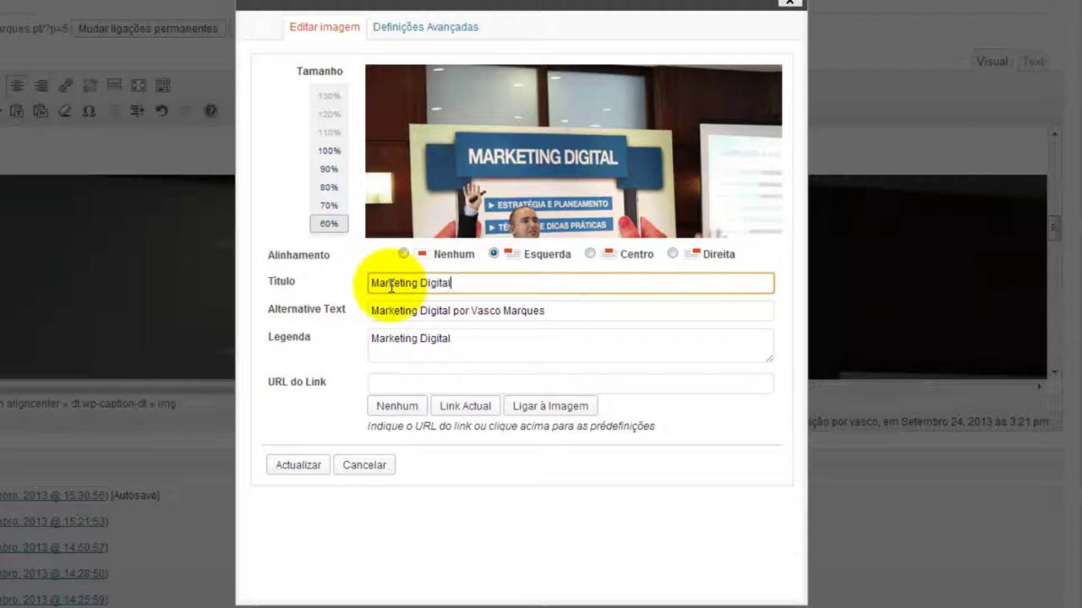
Step: Try the Ligar à Imagem and Link Actual presets for the photo's link URL and return it to Nenhum
left_click(406, 383)
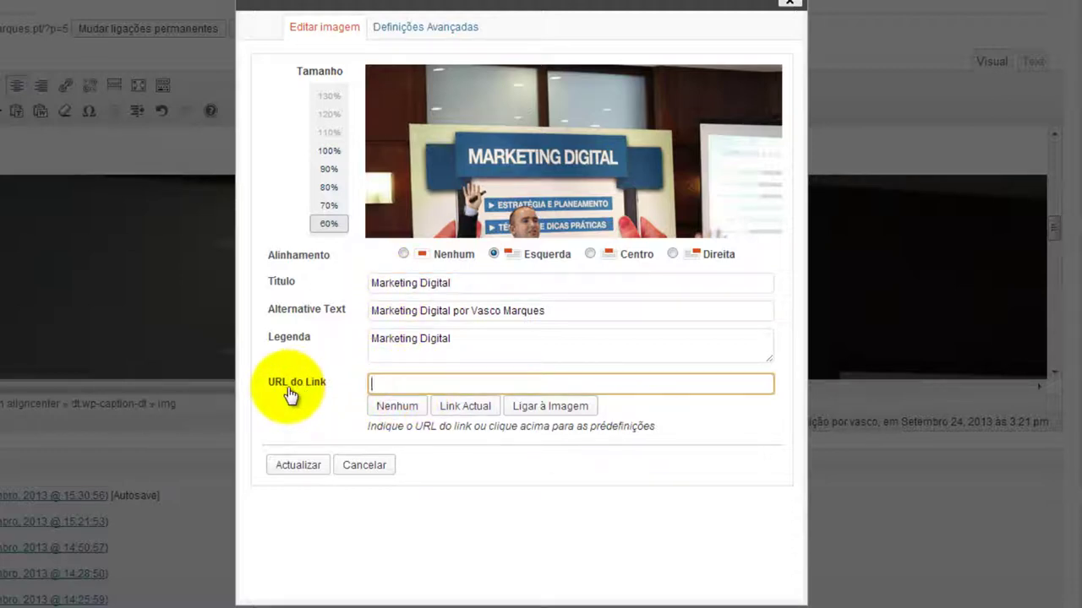
left_click(529, 407)
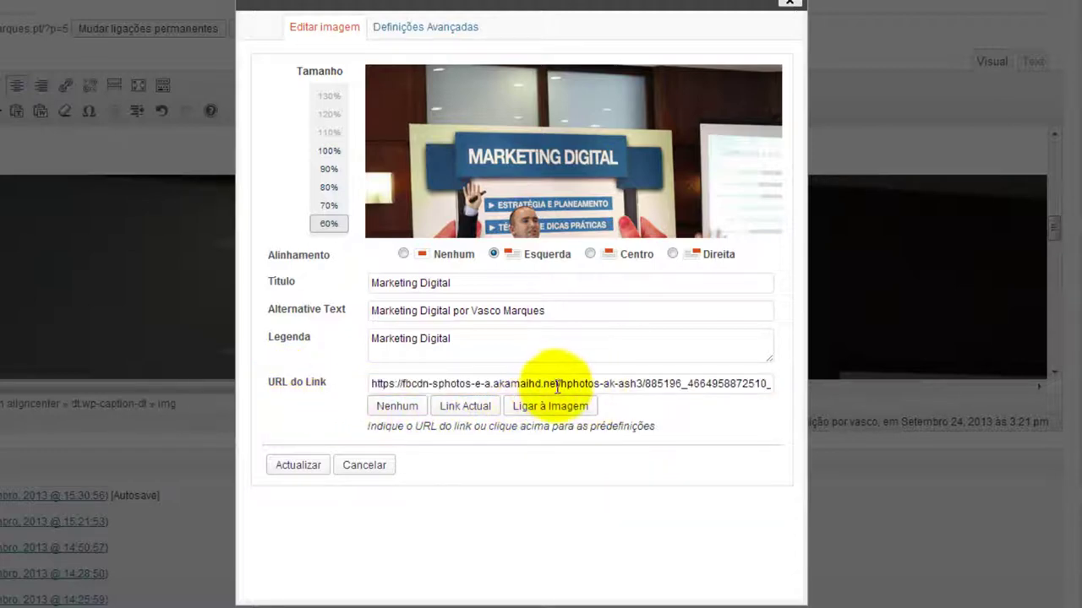
left_click(448, 407)
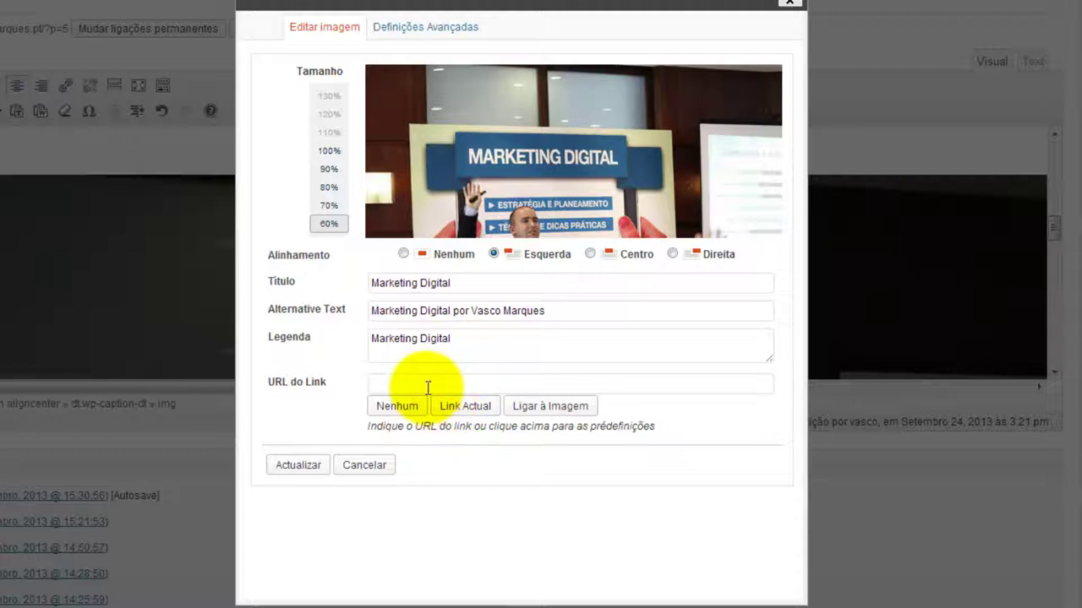
left_click(425, 386)
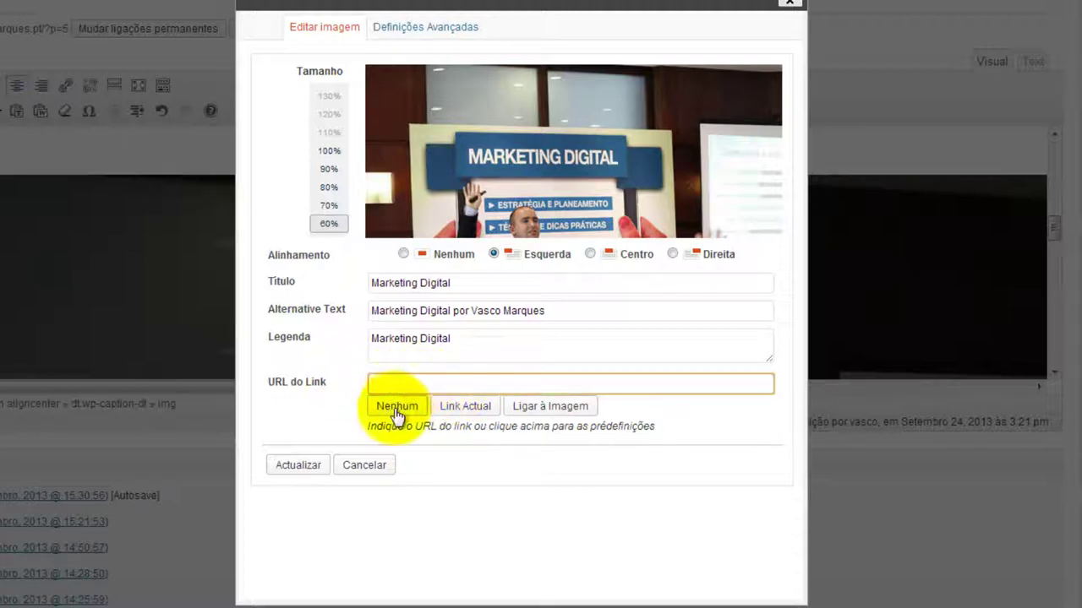
left_click(396, 407)
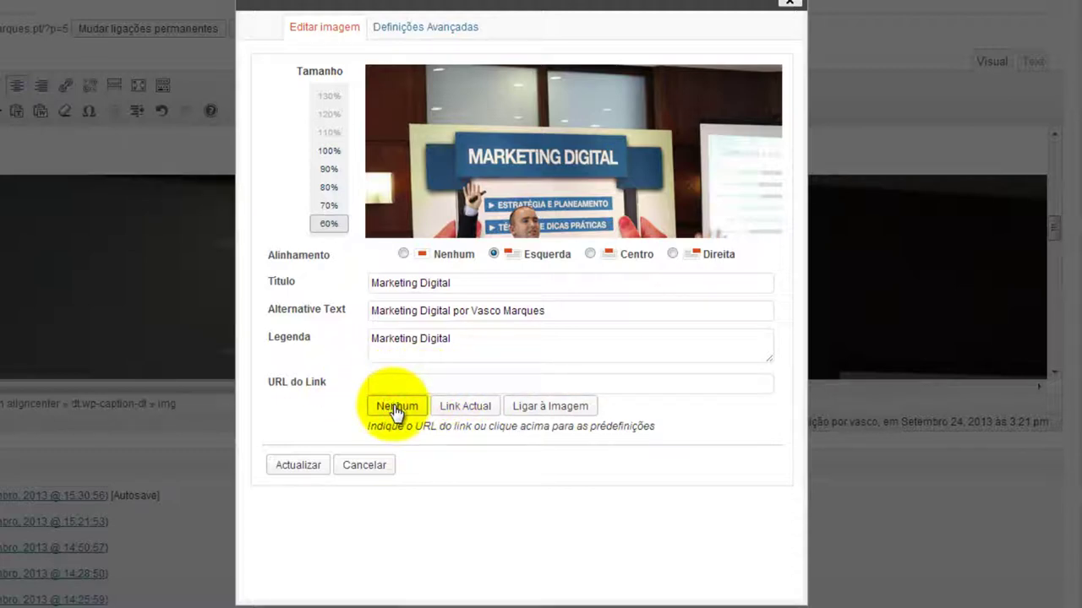
Step: Examine the photo's advanced settings for border, vertical and horizontal spacing, and opening the link in a new window
left_click(395, 35)
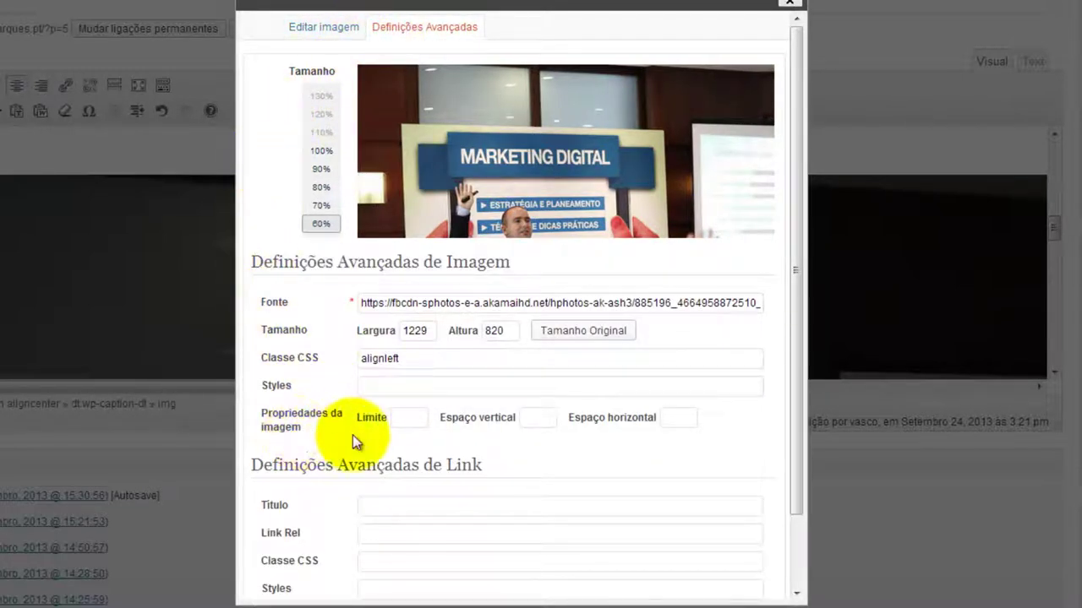
left_click(533, 417)
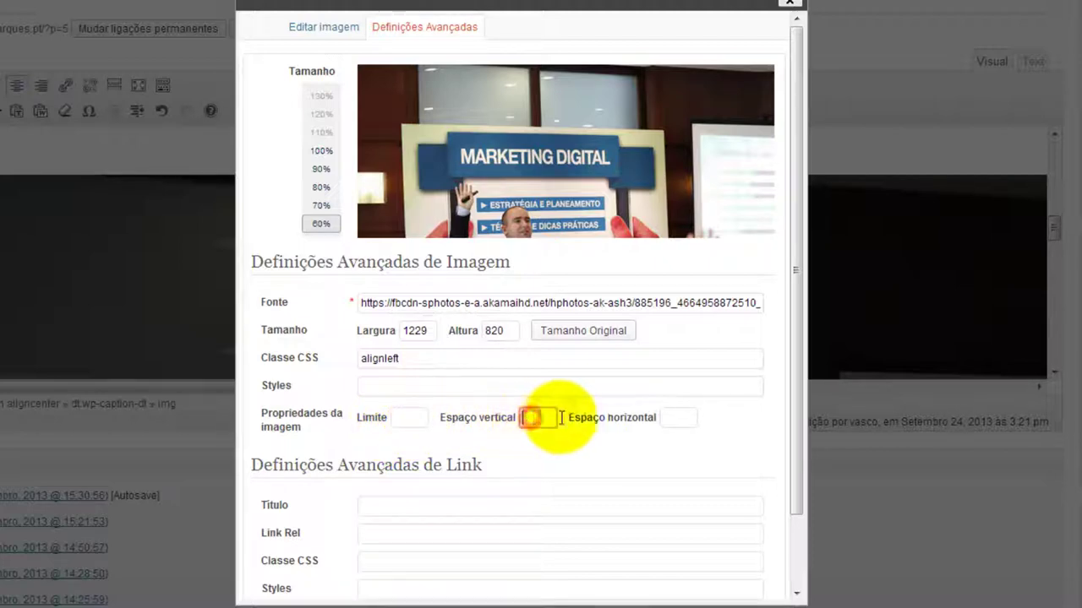
left_click(679, 417)
left_click(410, 416)
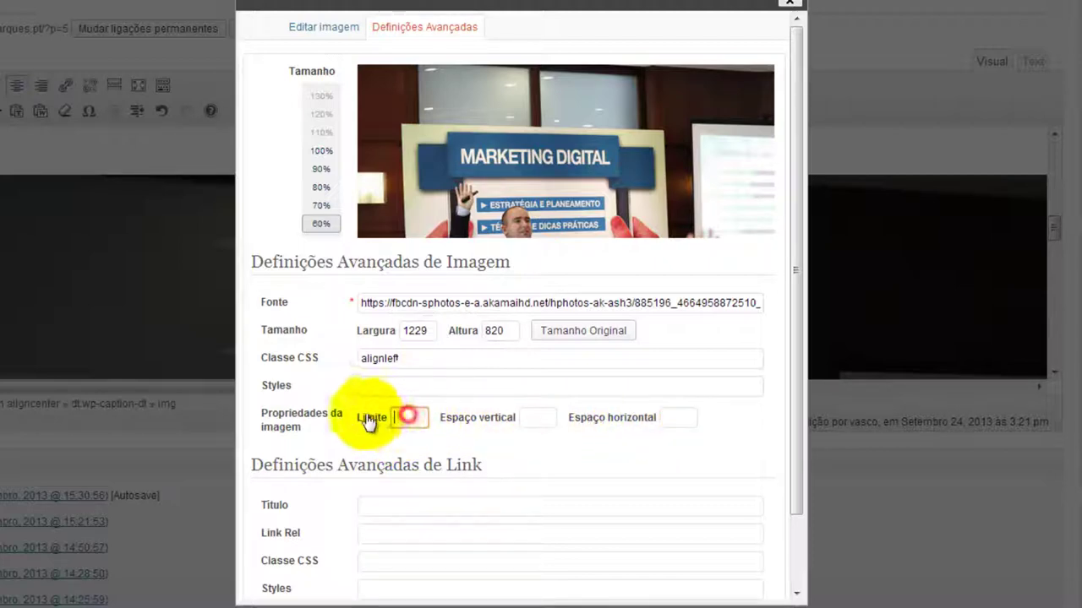
left_click_drag(790, 446, 778, 531)
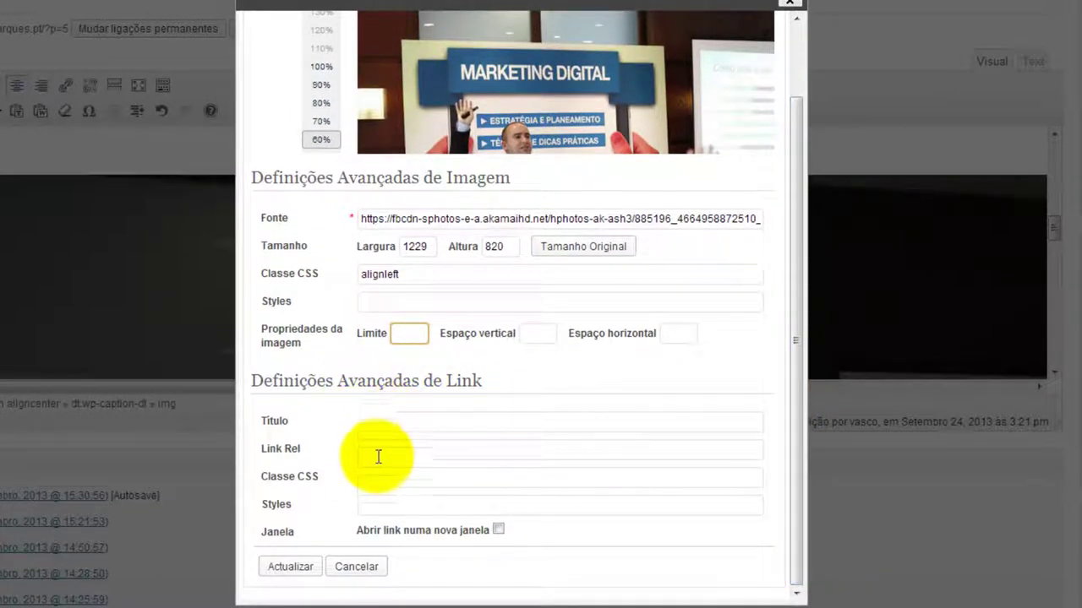
left_click(498, 530)
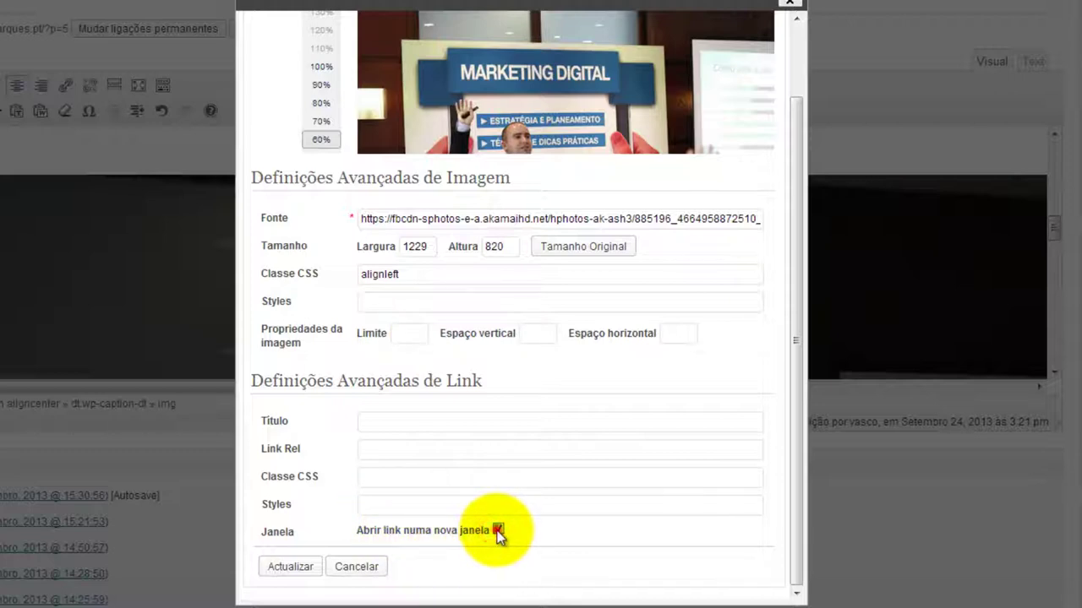
left_click(498, 530)
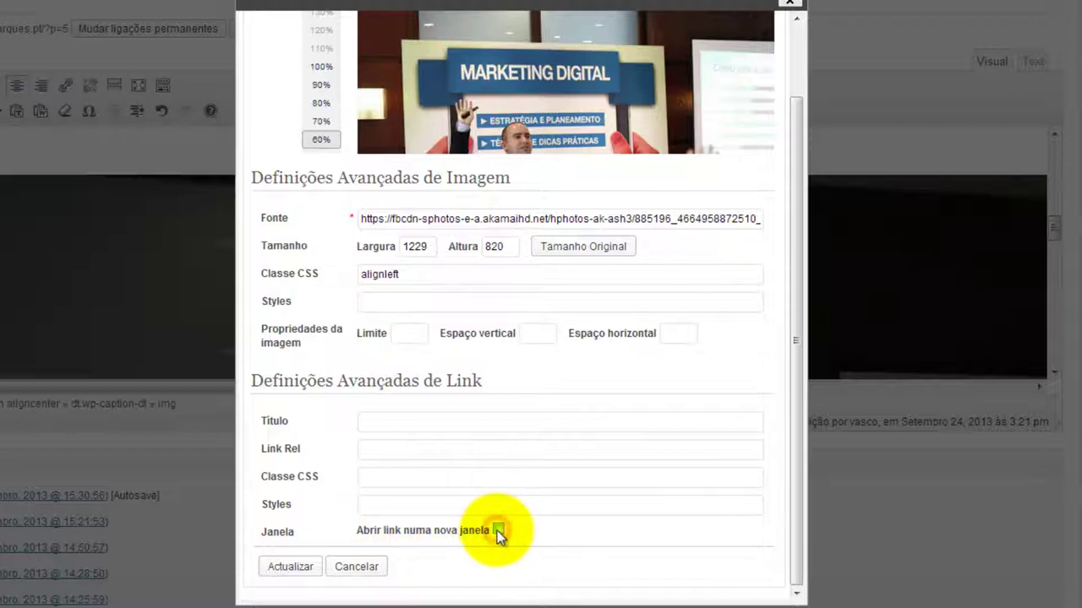
Step: Apply the edited settings to the Marketing Digital photo and return to the beginning of the post
left_click(290, 566)
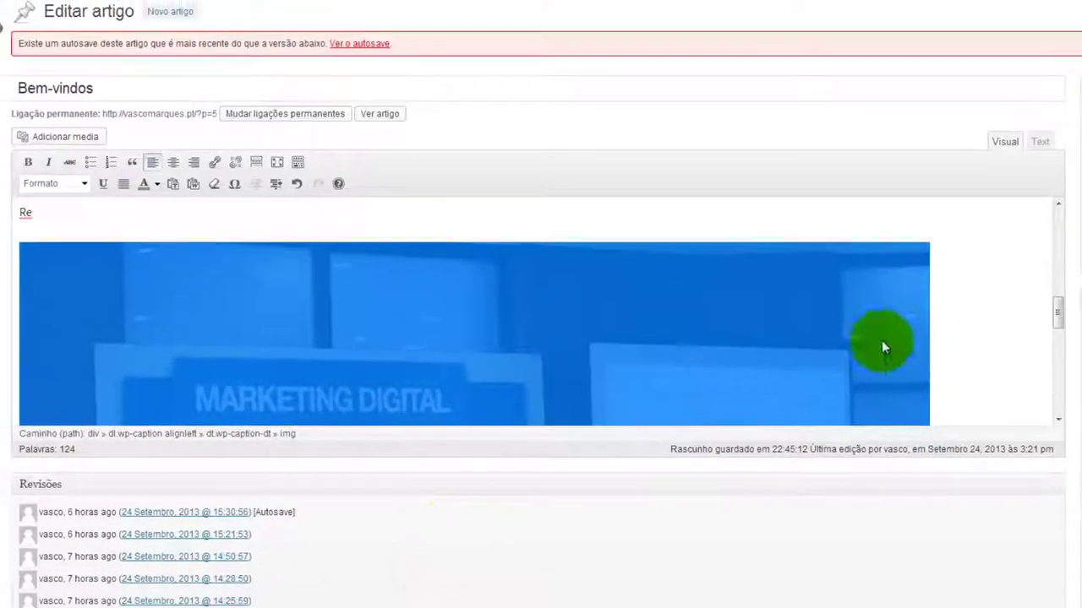
left_click(946, 299)
left_click_drag(1063, 296, 1035, 337)
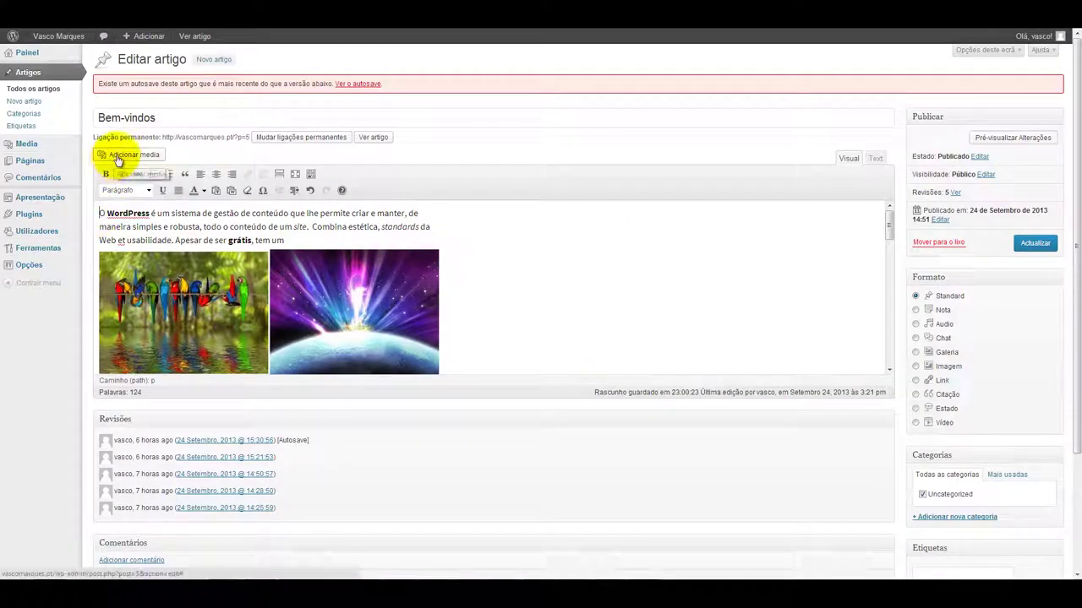
Step: Open the media library from the post and select only the camel image to edit its attachment details
left_click(129, 158)
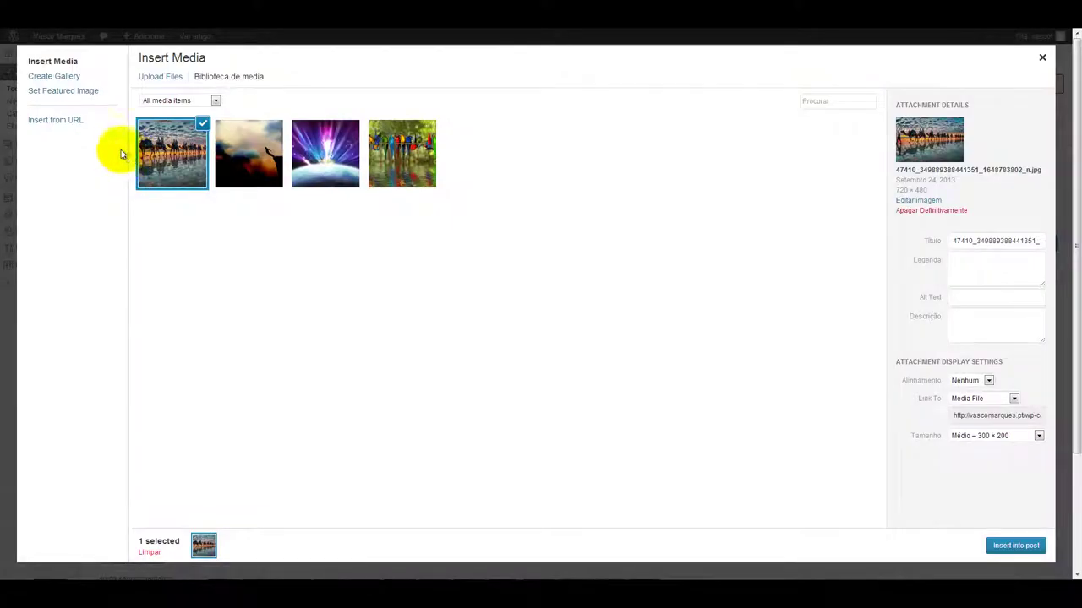
left_click(230, 173)
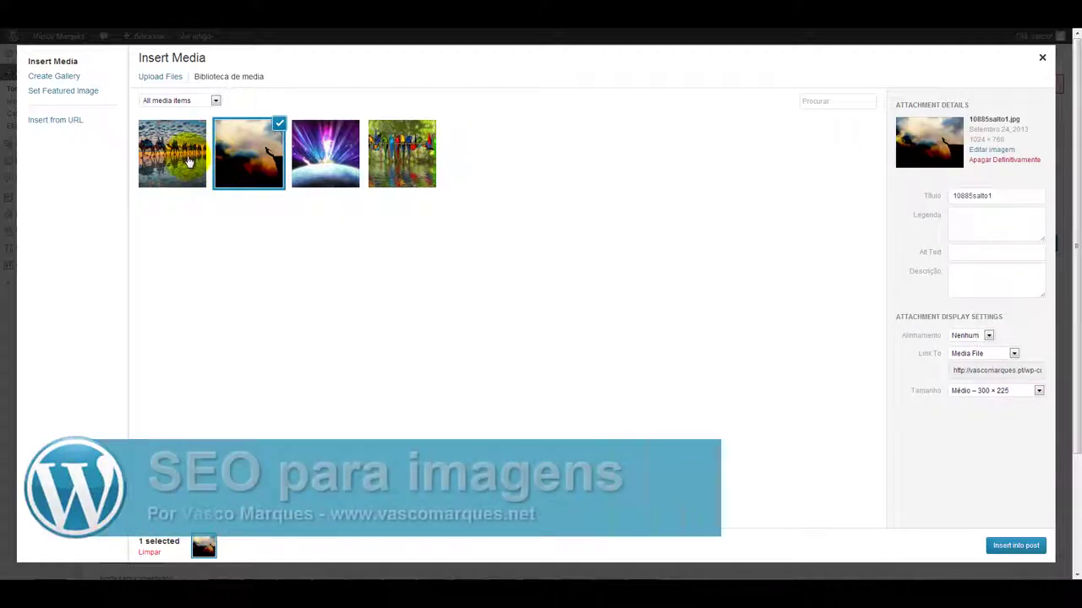
left_click(173, 170)
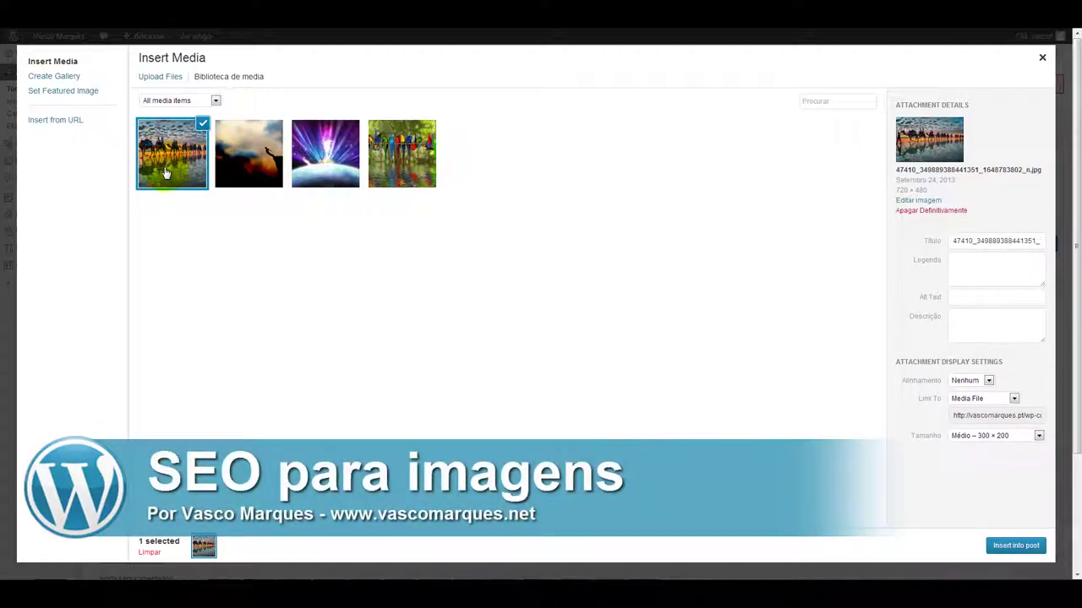
left_click(204, 126)
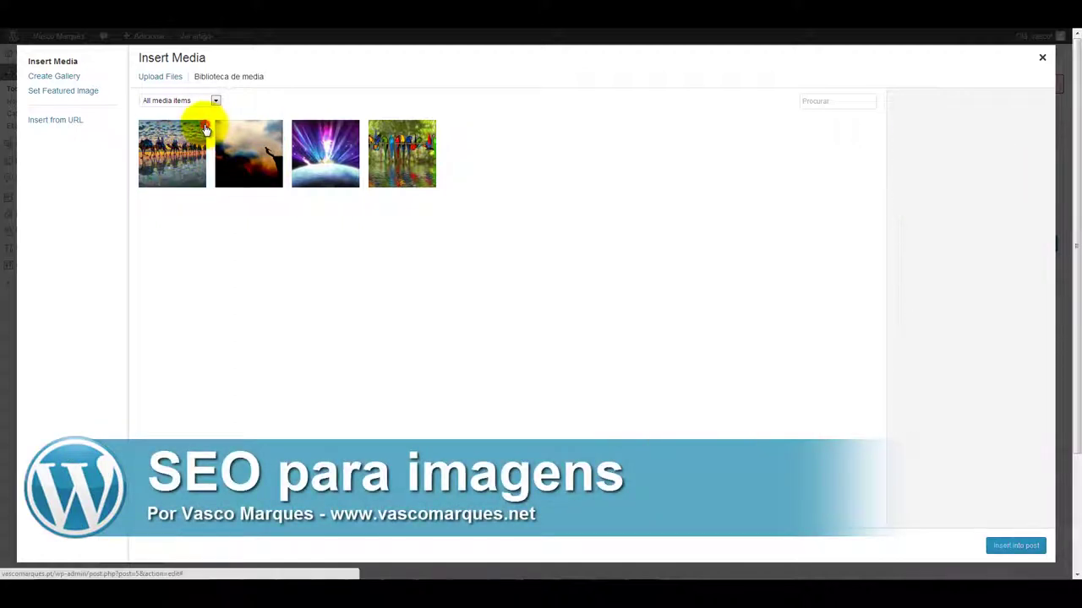
left_click(201, 142)
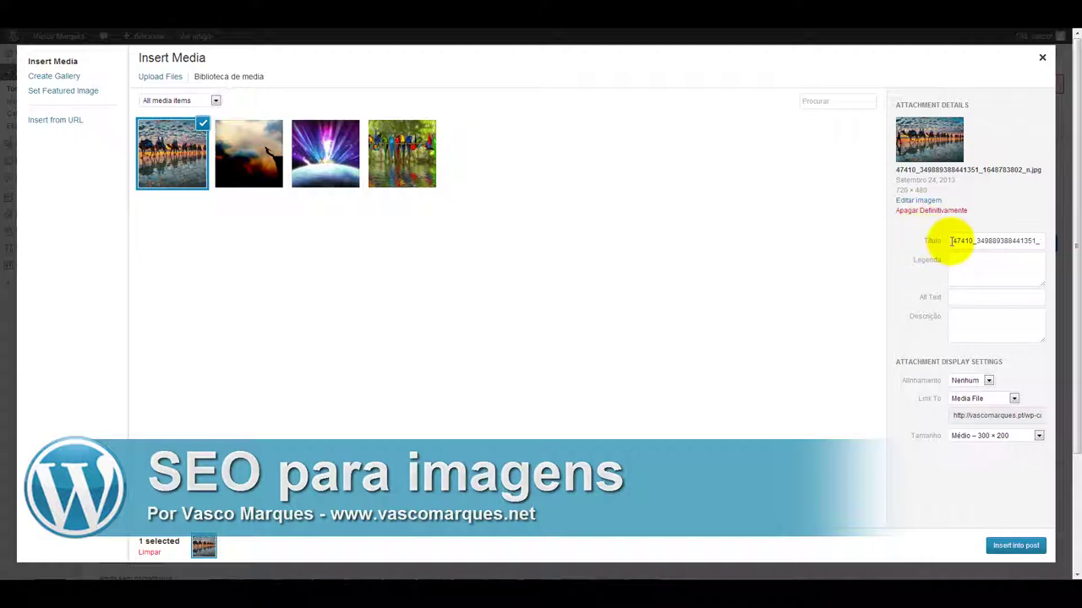
Step: Replace the camel image's title with "Camelos do deserto"
left_click_drag(953, 242, 1058, 243)
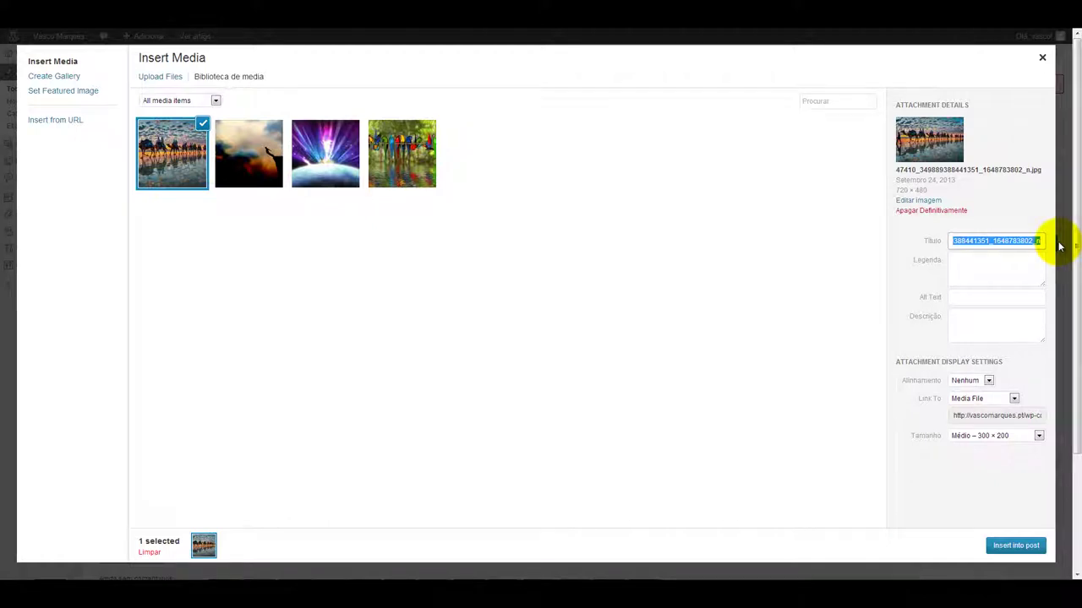
type("Camelos")
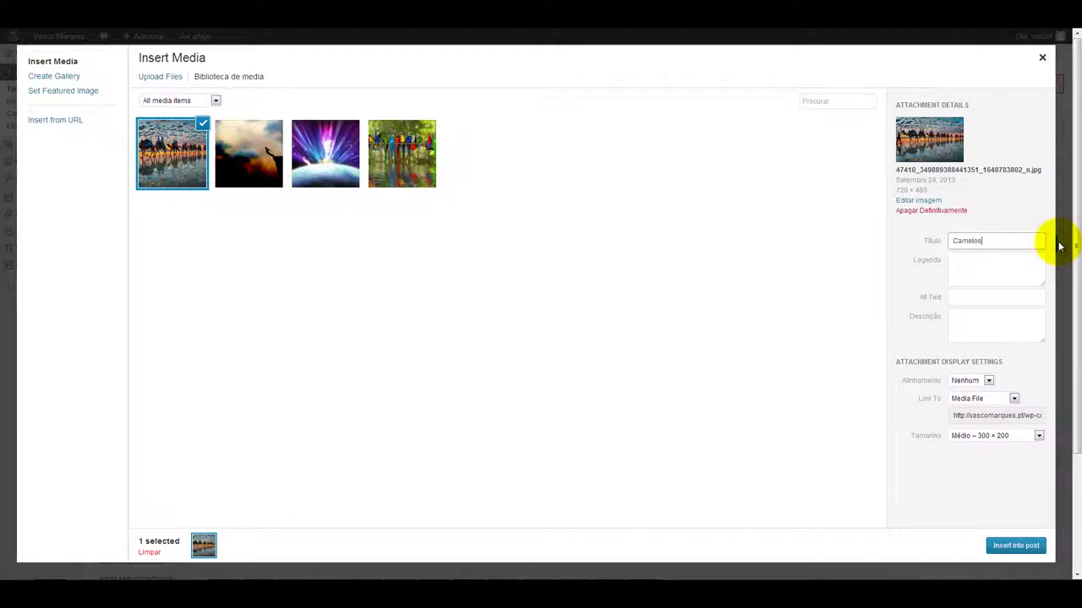
type(" do dese")
type("rto")
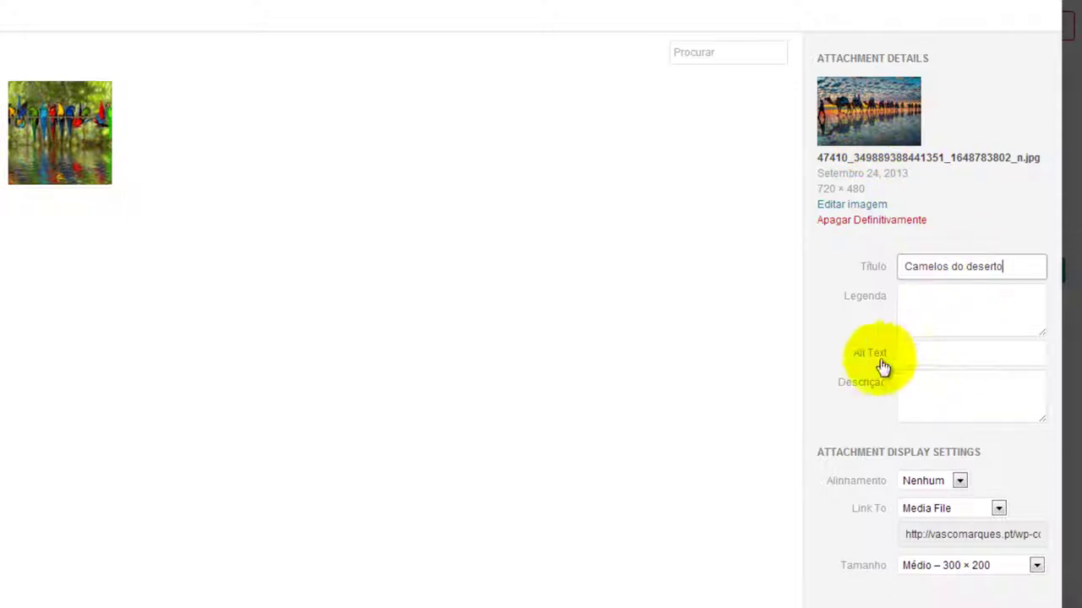
Step: Enter "Deserto, céu, água com camelos no deserto" as the camel image's alt text
left_click(918, 355)
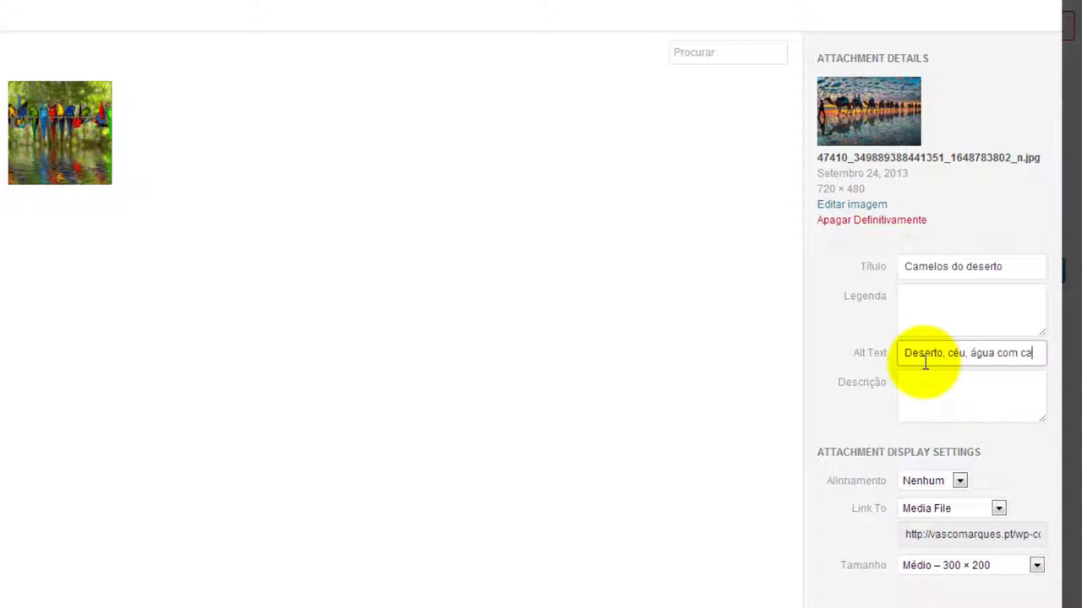
type("melos no deserto")
key("BackSpace")
type("o")
left_click(927, 387)
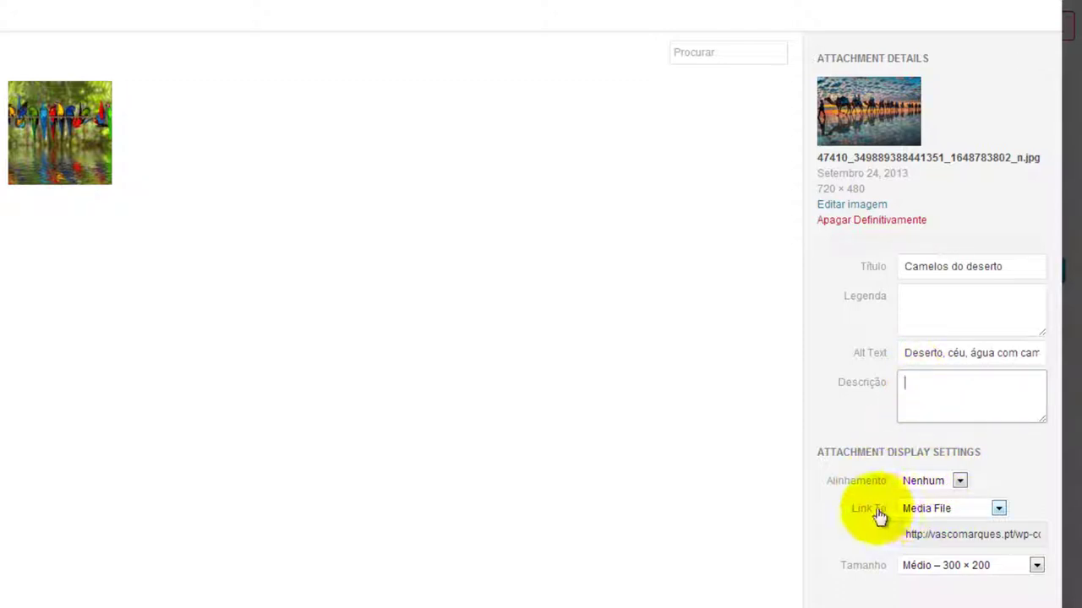
Step: Try a Custom URL link for the camel image, set its link to Nenhum and choose the size Médio – 300 × 200
left_click(964, 508)
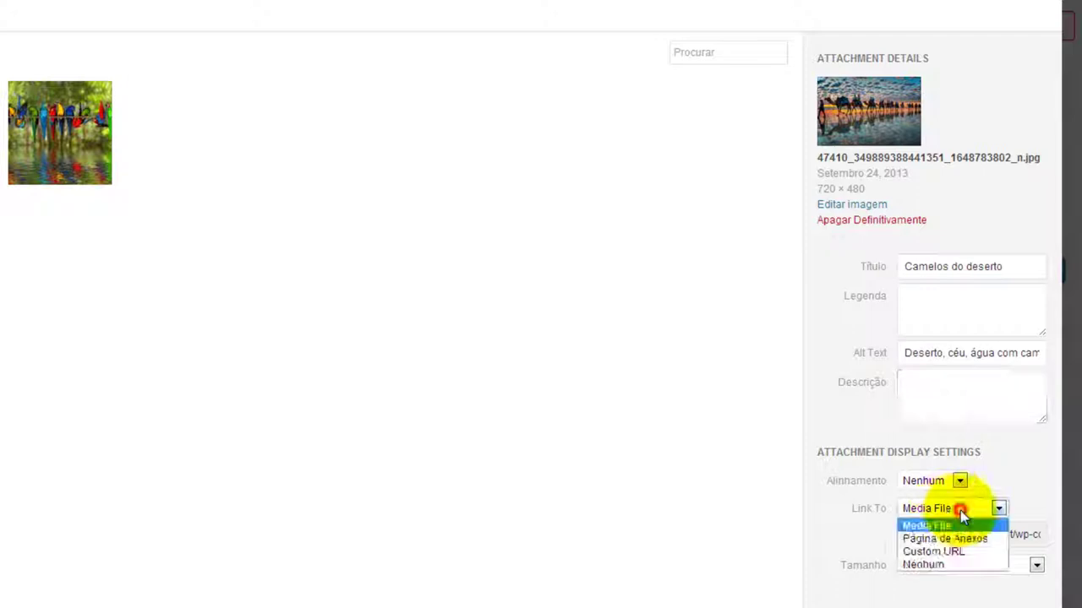
left_click(930, 549)
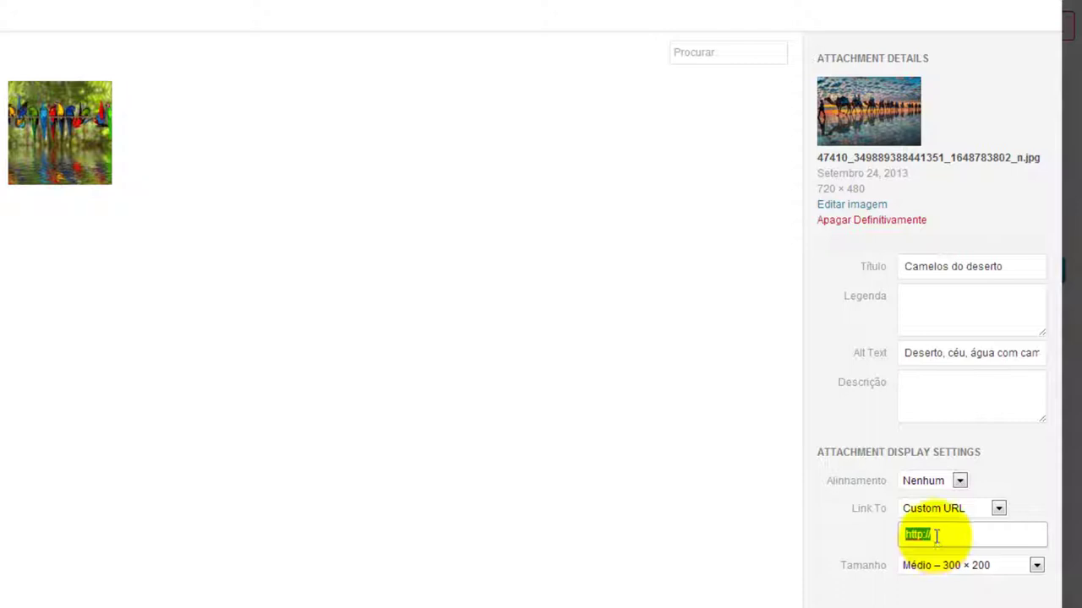
left_click(937, 508)
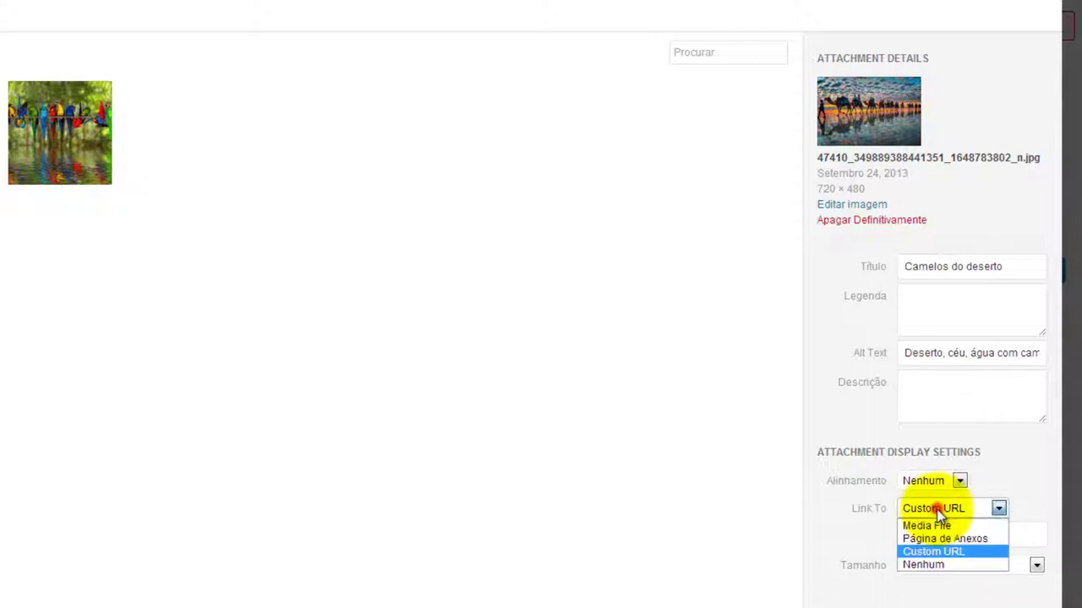
left_click(919, 564)
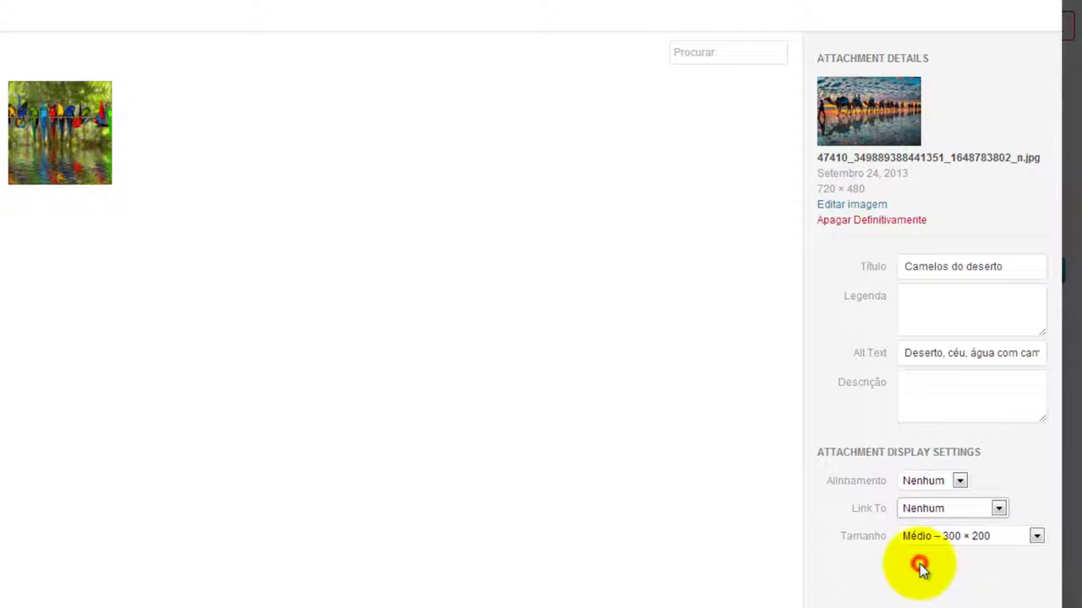
left_click(931, 536)
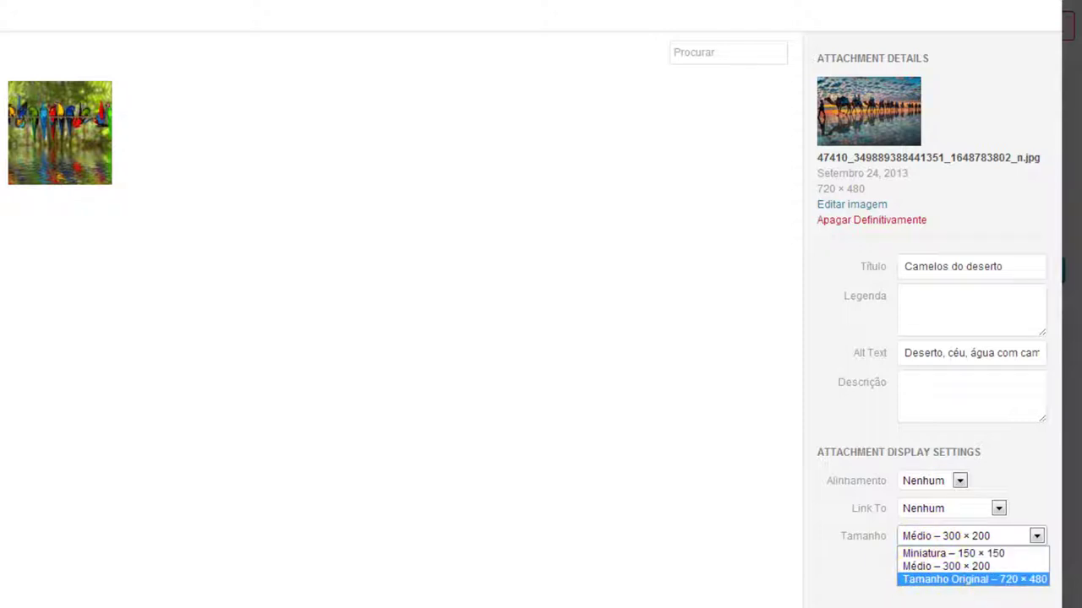
left_click(930, 566)
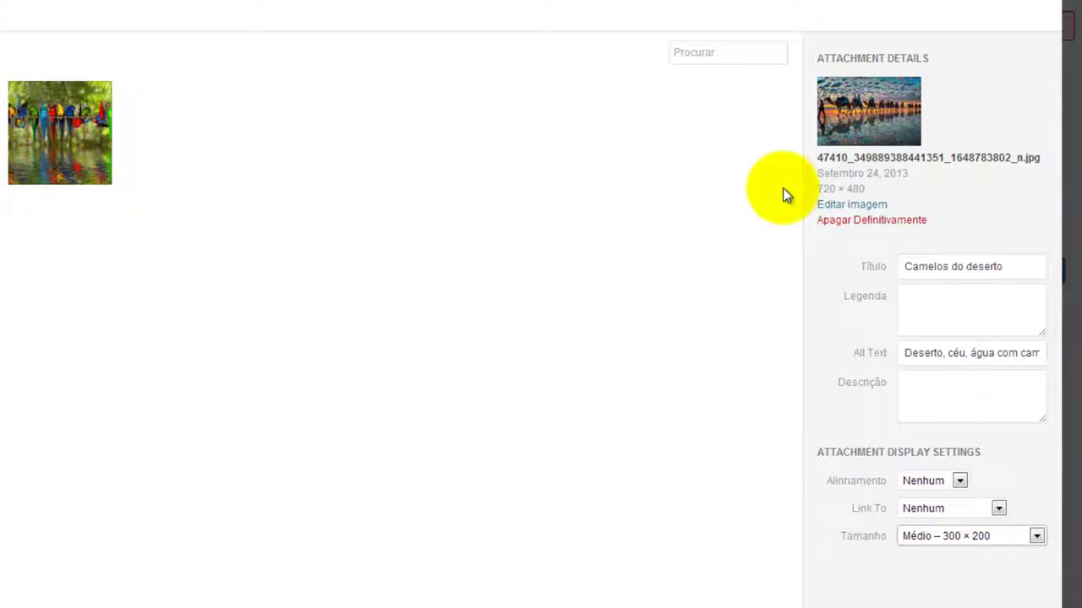
Step: Open the camel image for editing and scale it to 650 × 433
left_click(848, 208)
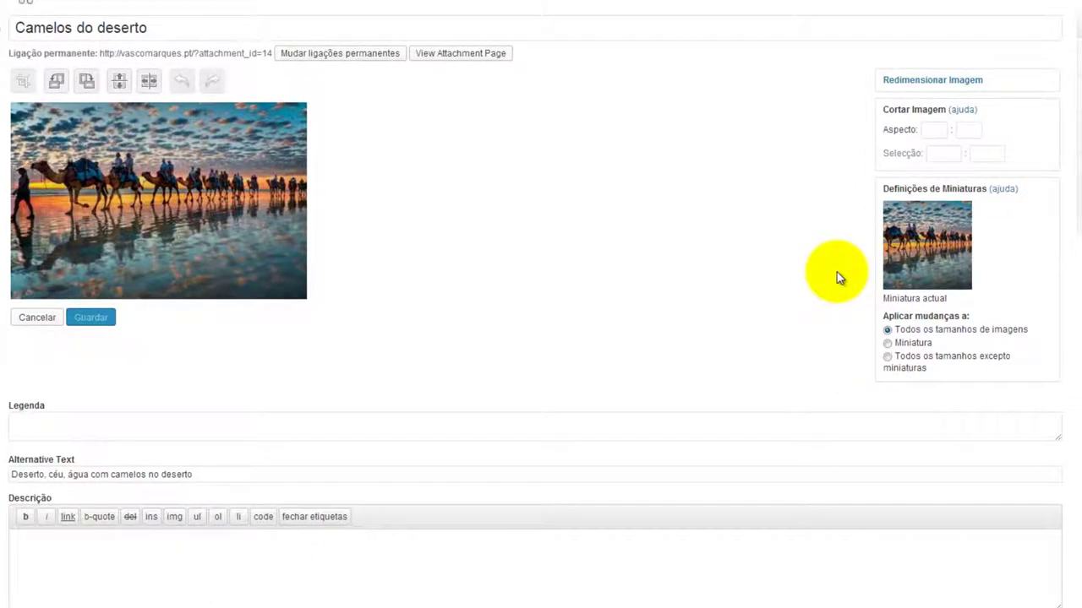
left_click(912, 81)
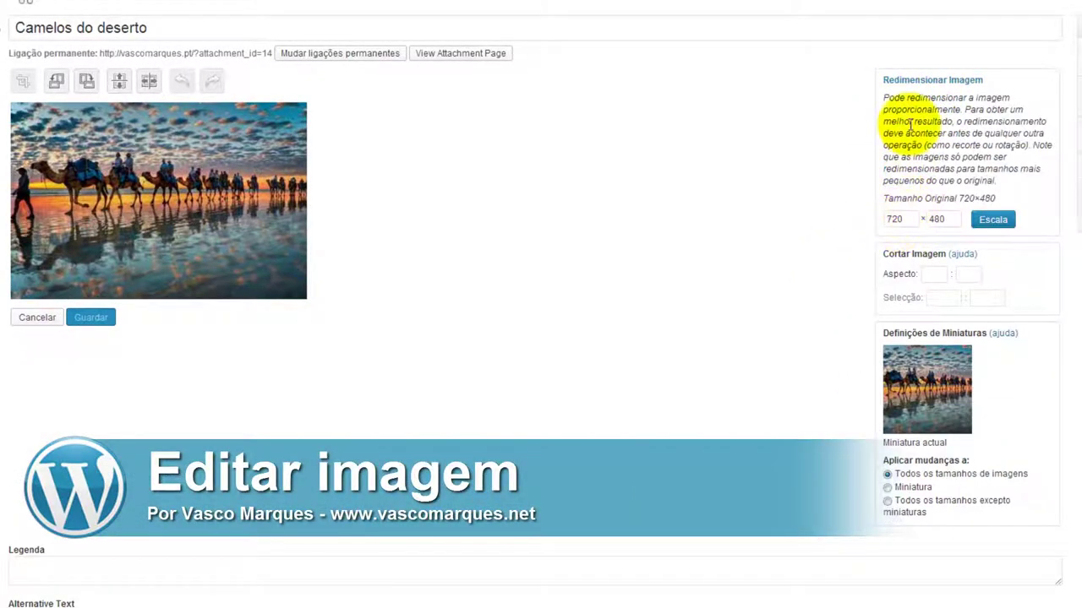
double_click(904, 219)
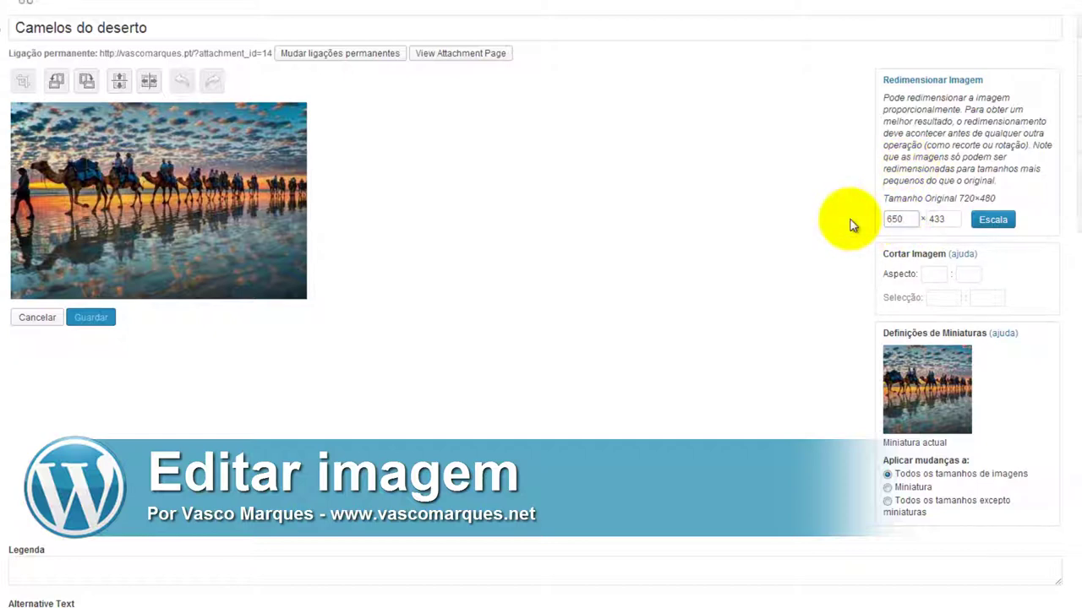
type("650")
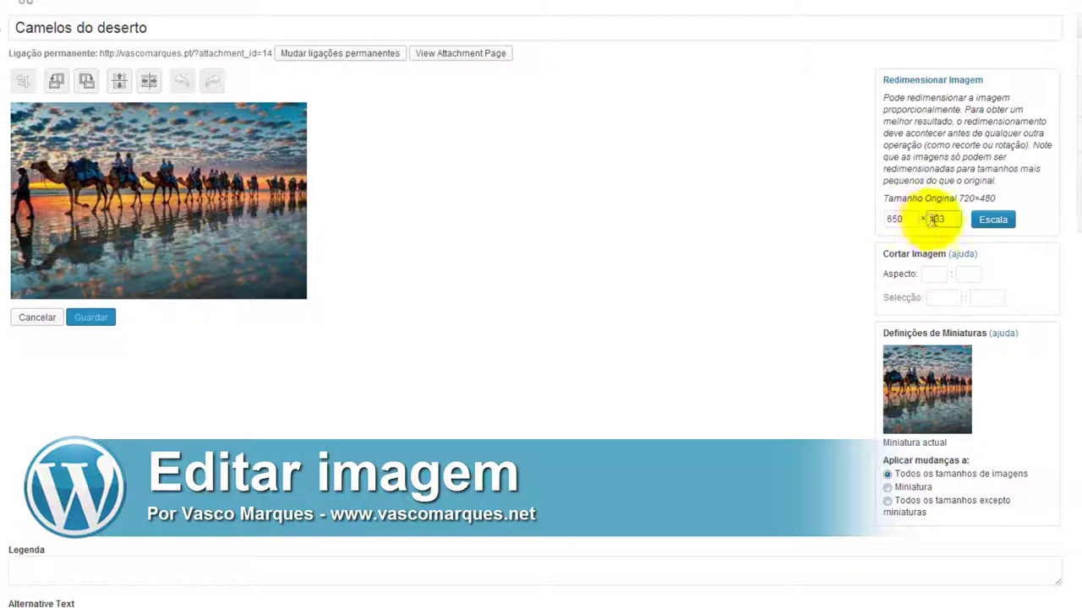
left_click(996, 221)
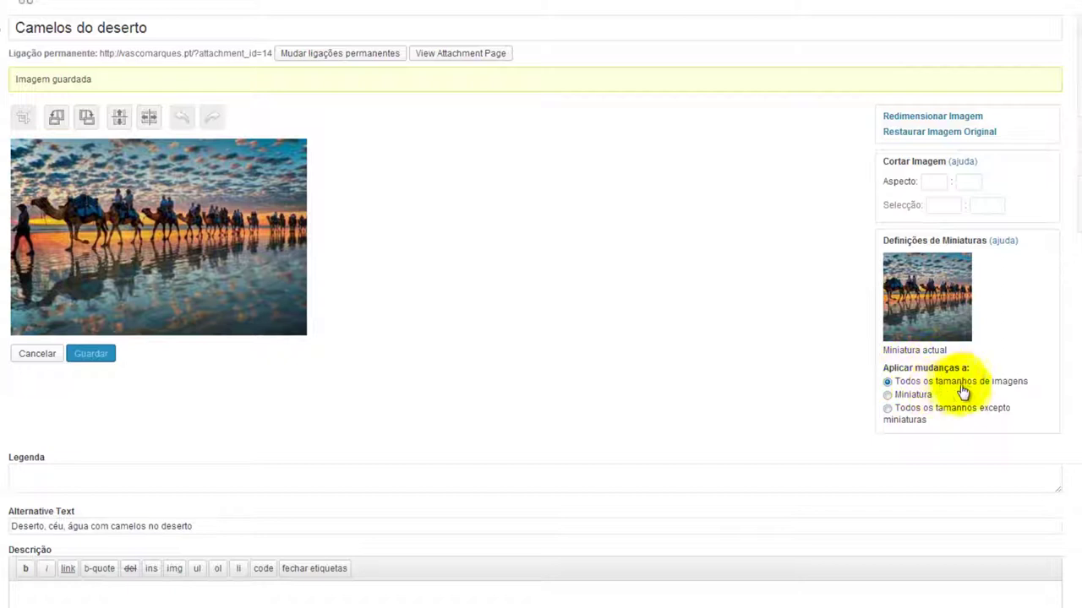
Step: Try the other scopes for applying changes, return to Todos os tamanhos de imagens and restore the original camel image
left_click(916, 395)
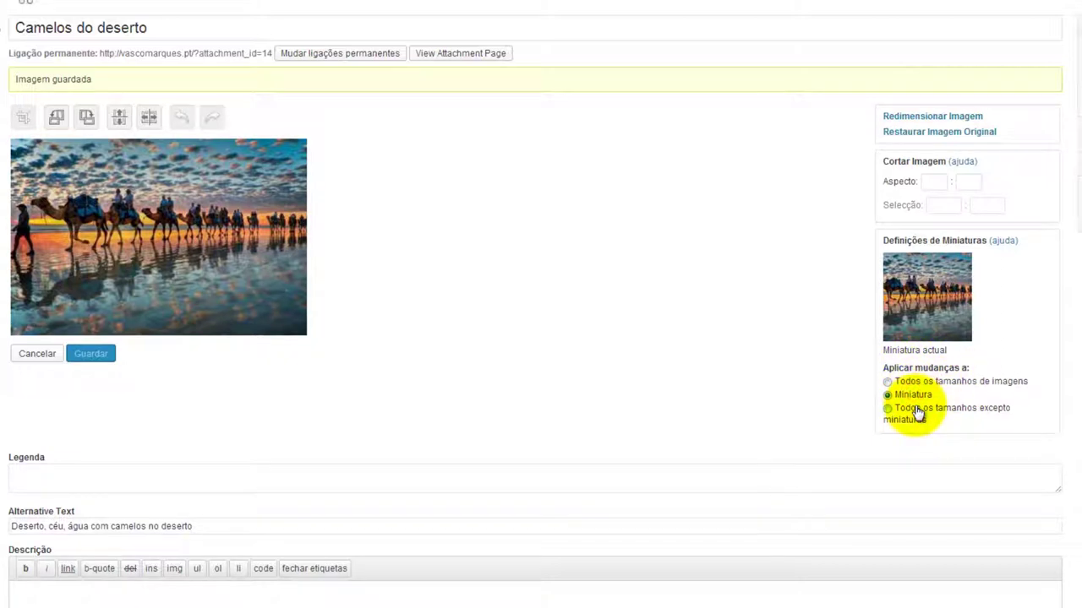
left_click(917, 418)
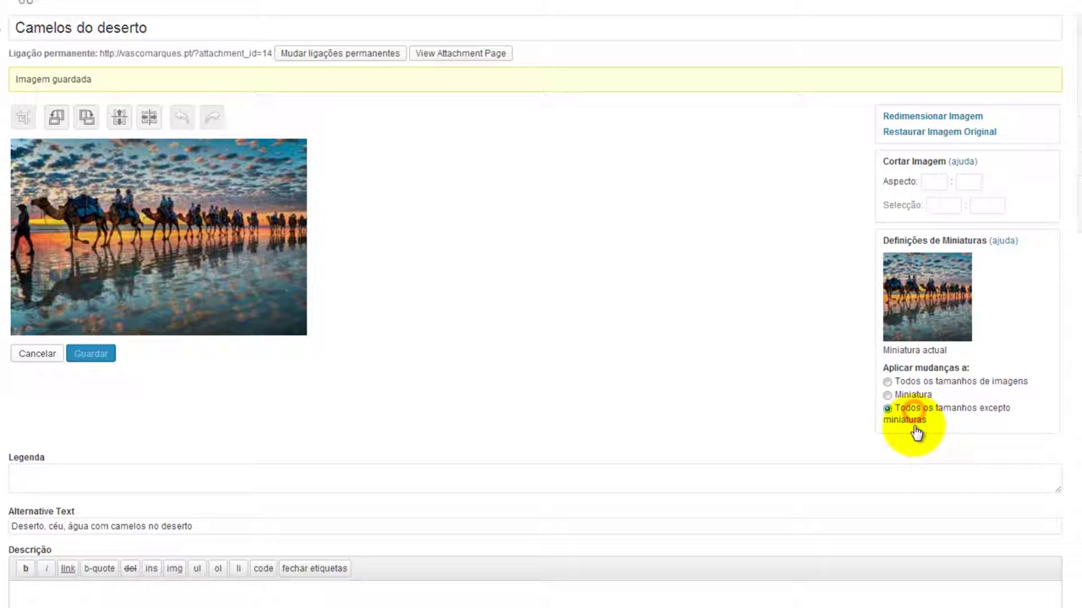
left_click(909, 385)
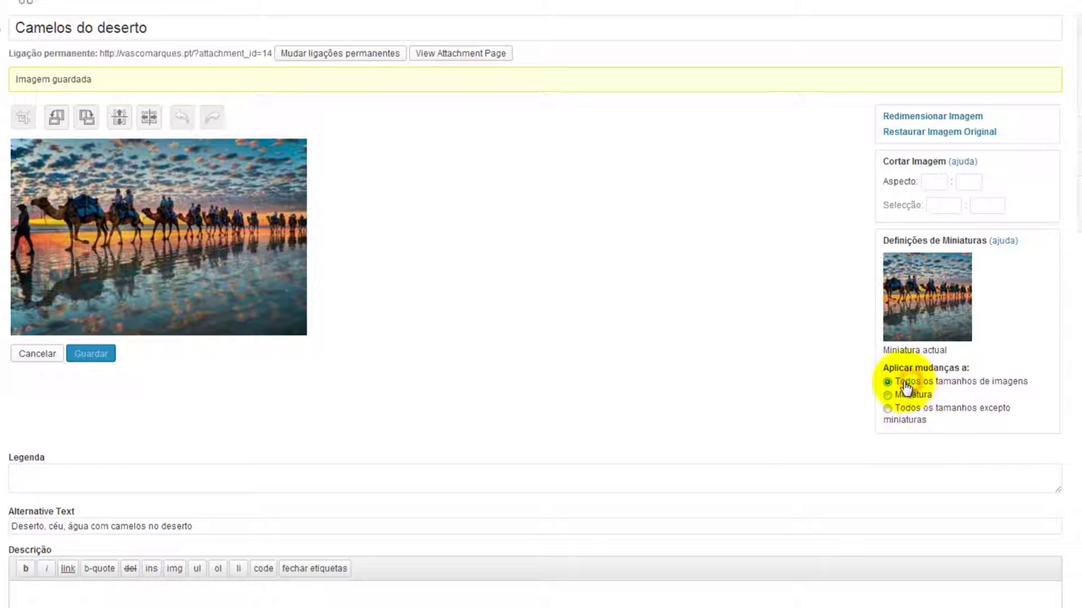
left_click(916, 136)
left_click(908, 210)
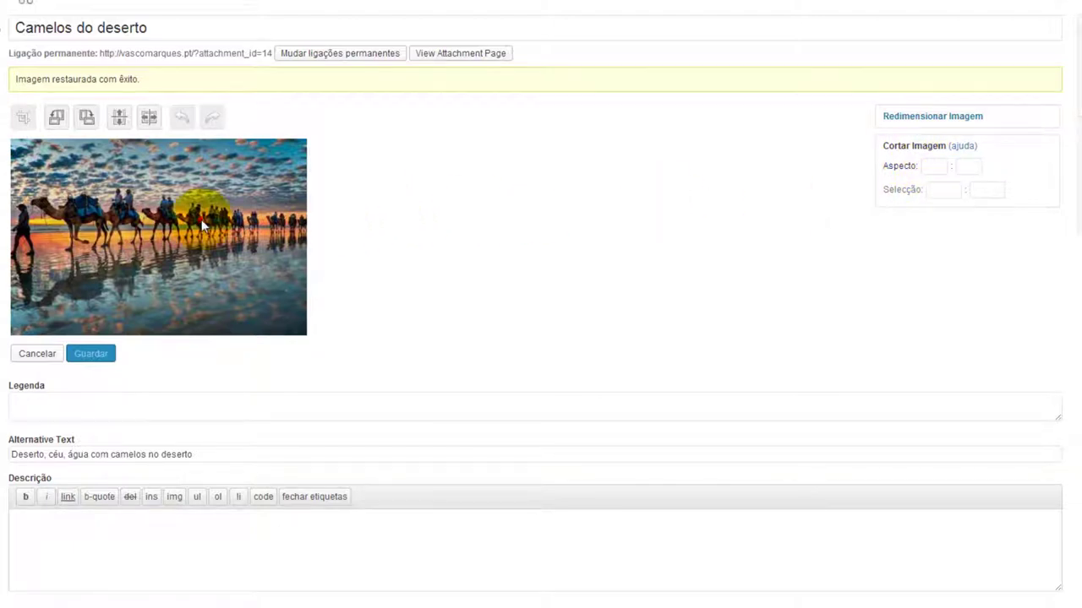
Step: Draw a crop selection of about 506 × 304 on the image and position it over the leading camels
left_click(38, 174)
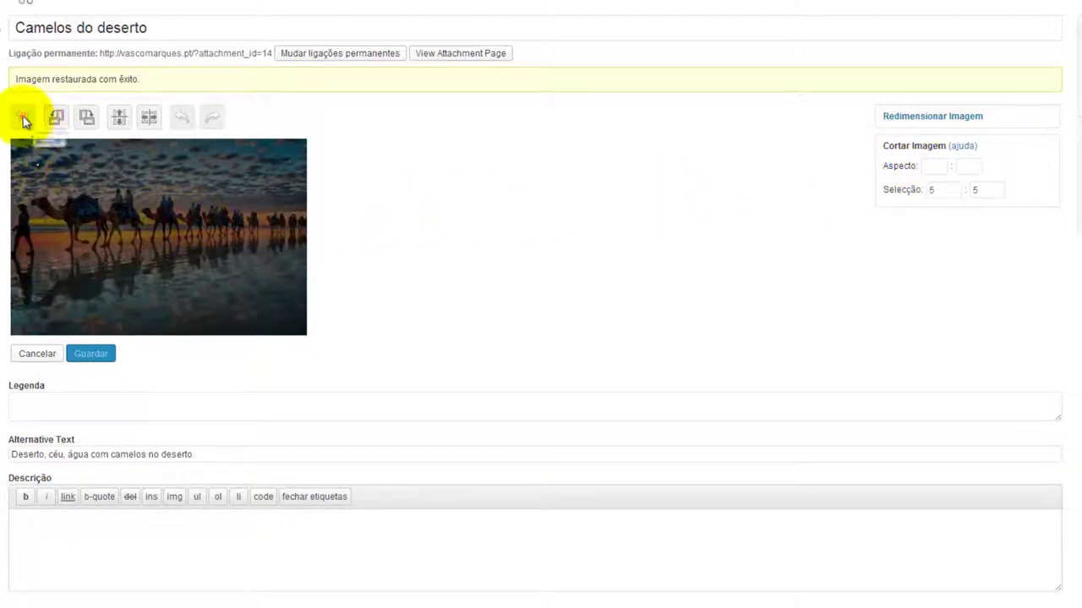
left_click_drag(324, 313, 340, 329)
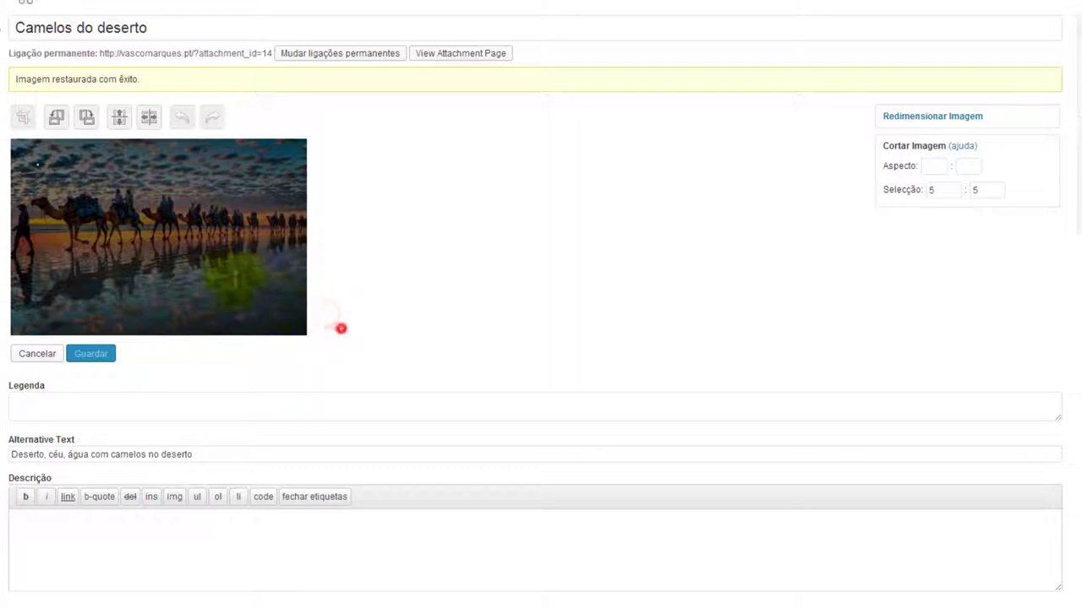
left_click(944, 193)
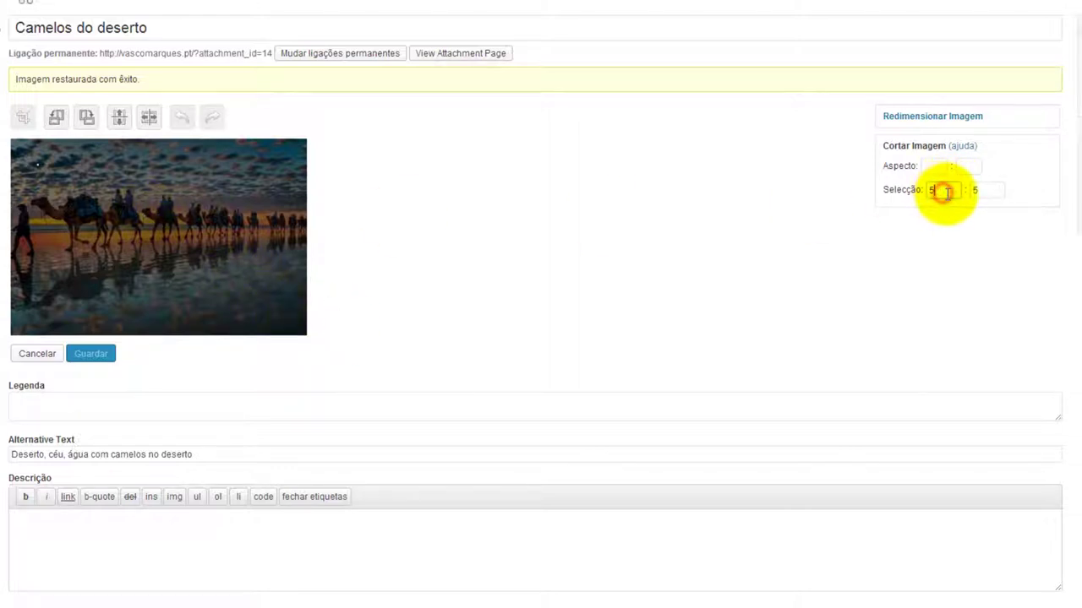
double_click(943, 191)
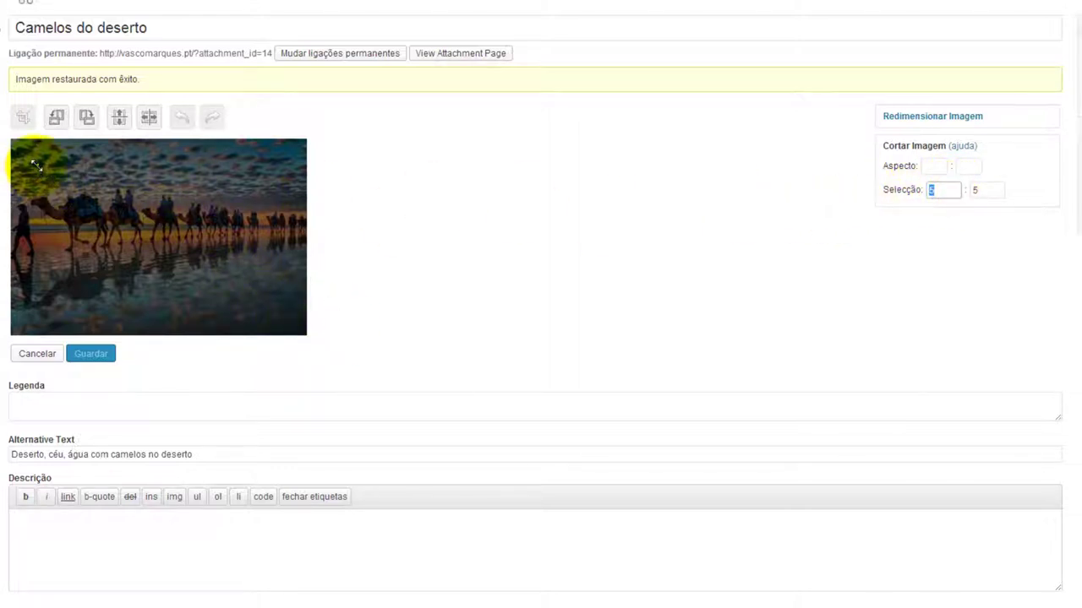
left_click_drag(36, 164, 275, 318)
mouse_move(217, 276)
left_mouse_down()
mouse_move(196, 259)
mouse_move(205, 264)
left_mouse_up()
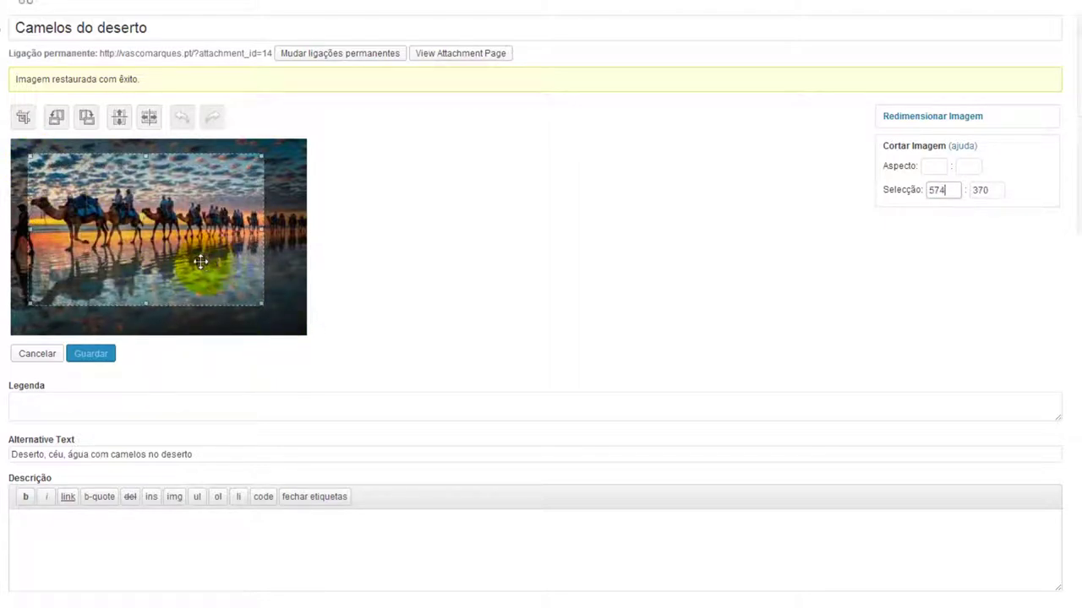
left_click_drag(27, 152, 58, 181)
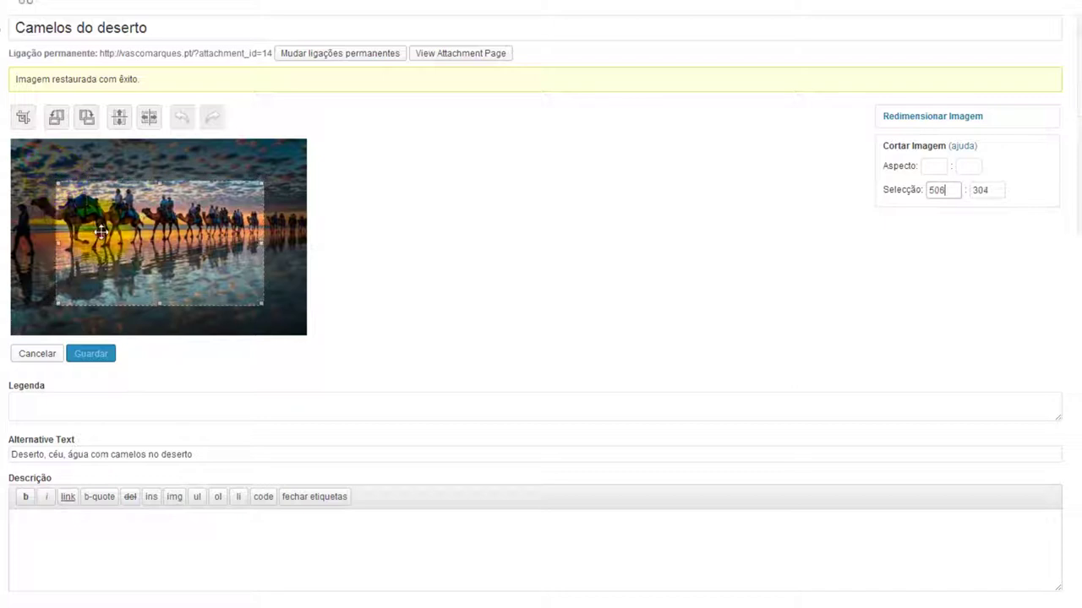
left_click_drag(96, 221, 72, 212)
Step: Set the crop selection's width to 500 and crop the camel image to it
left_click(987, 191)
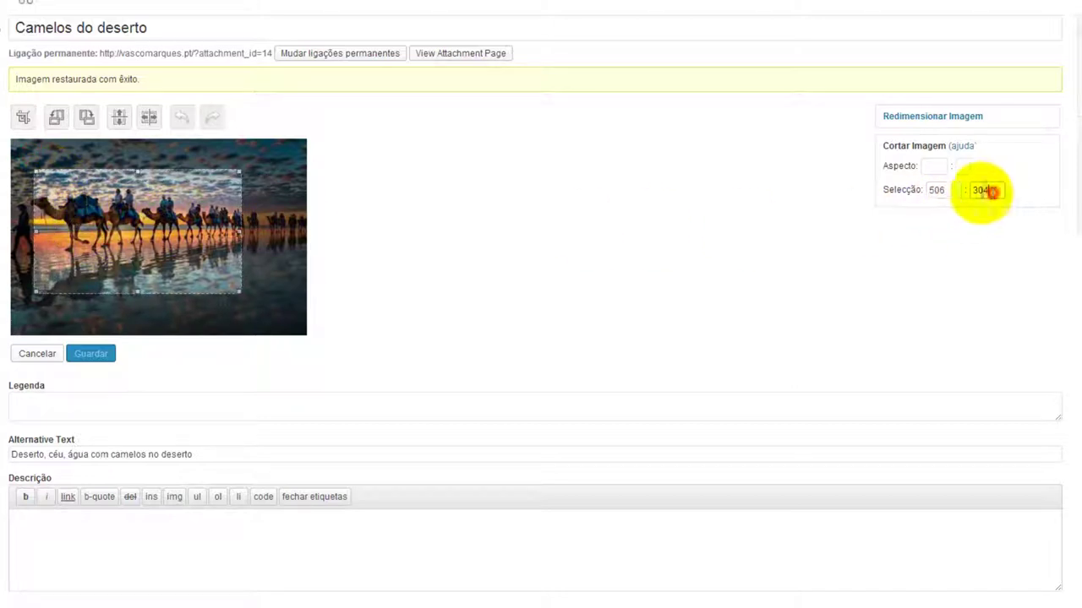
left_click(945, 190)
double_click(945, 190)
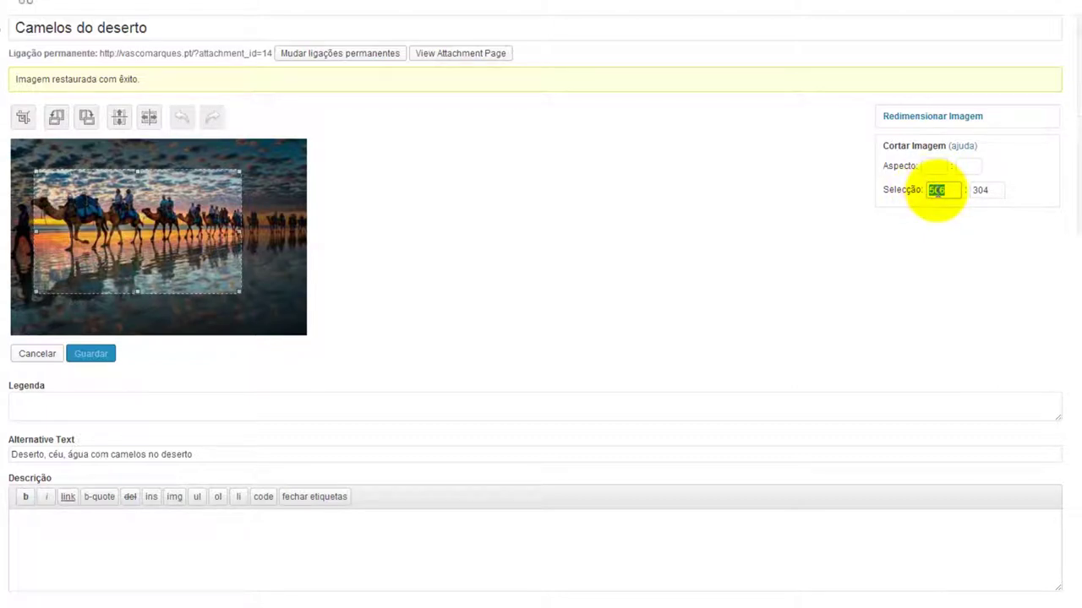
type("500")
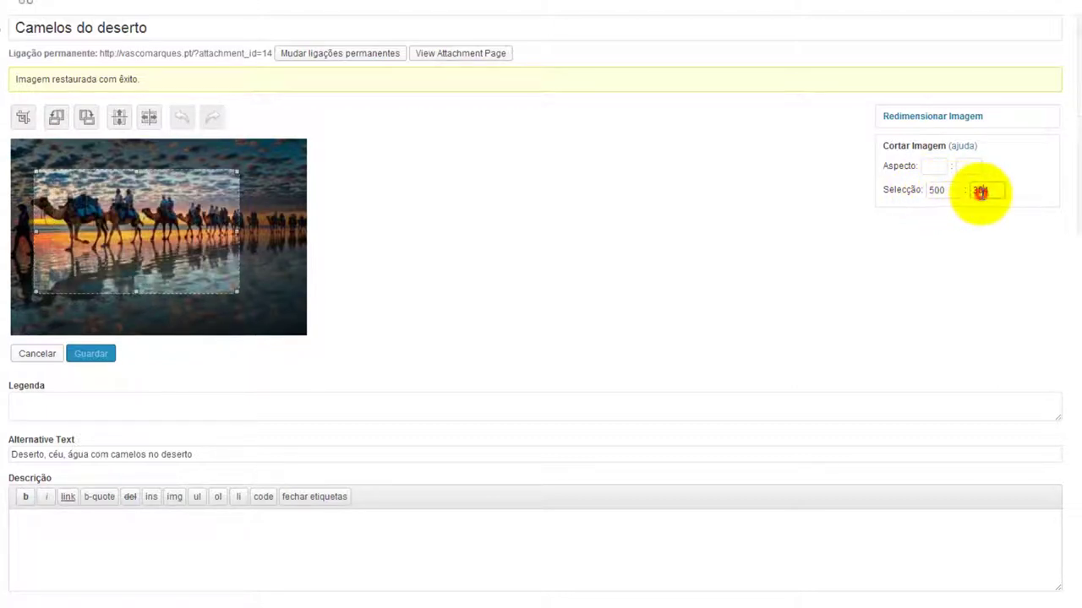
left_click(1001, 190)
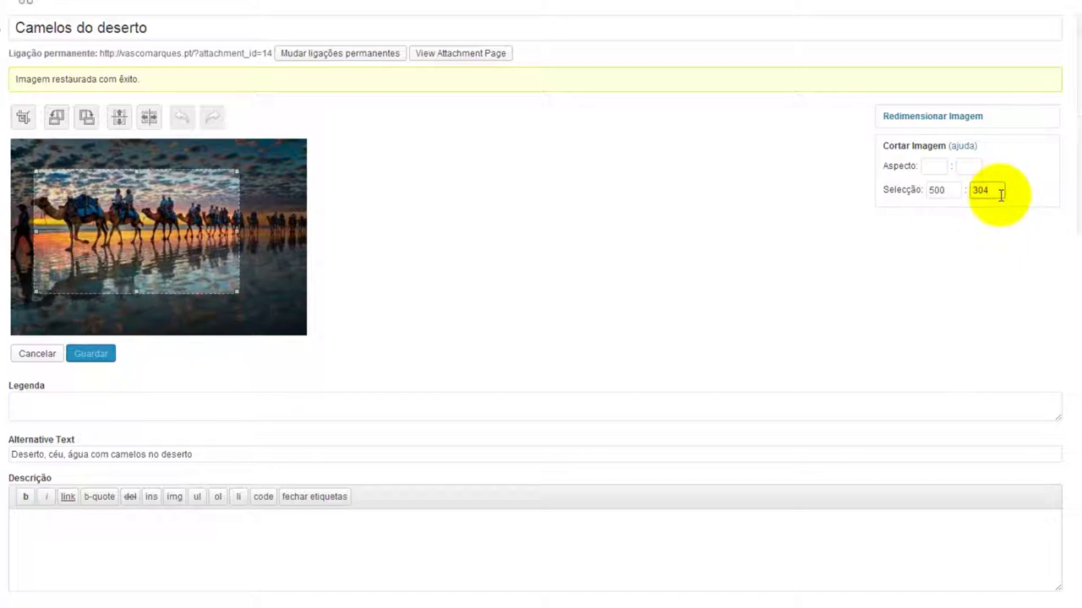
left_click(960, 218)
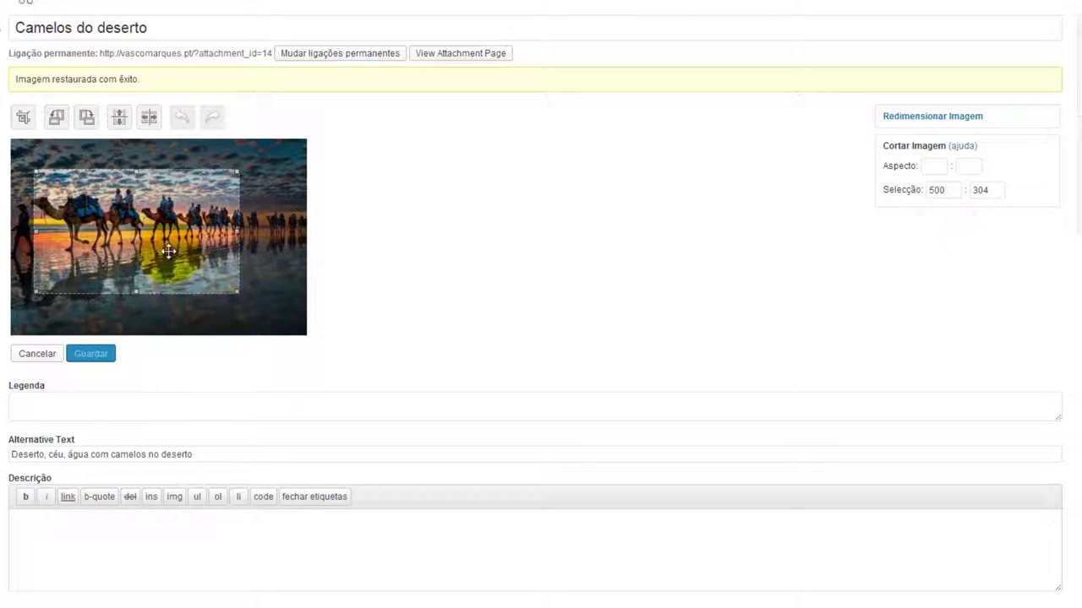
left_click(23, 119)
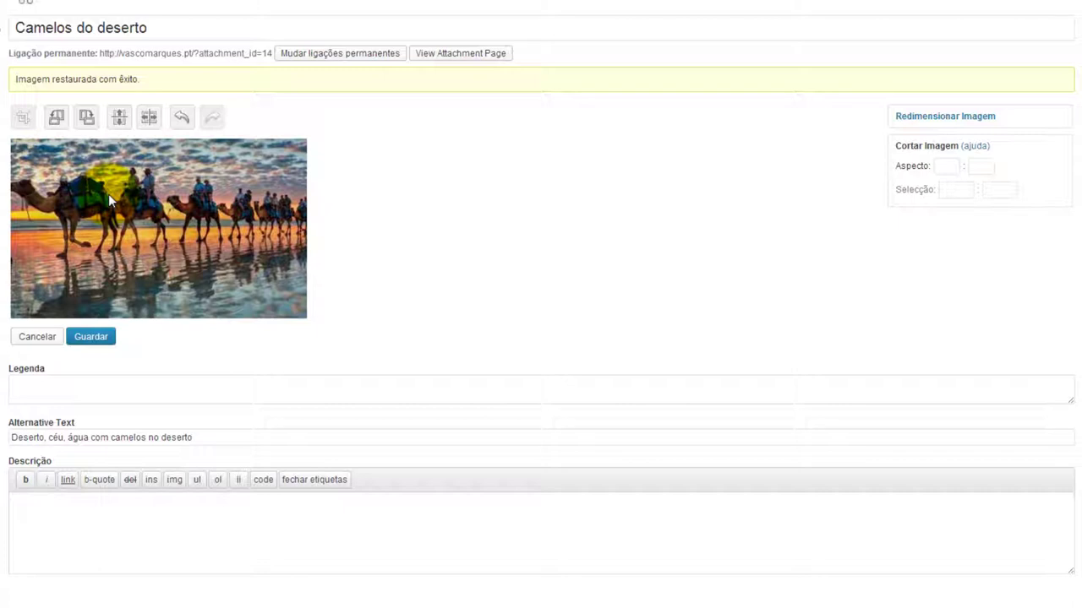
Step: Rotate the cropped image a full turn counterclockwise and a full turn back clockwise
left_click(59, 125)
left_click(59, 125)
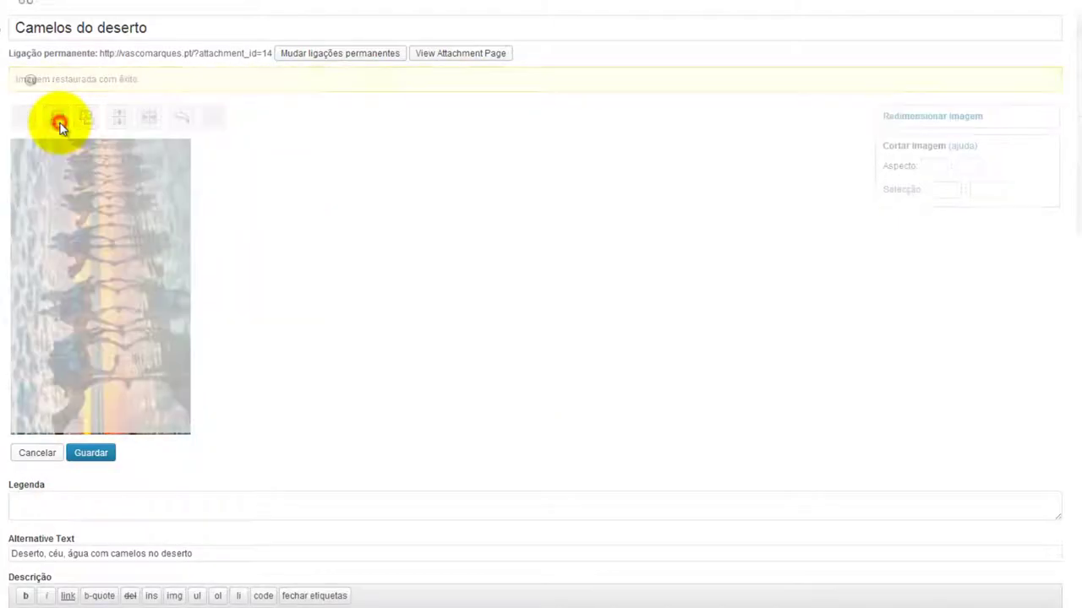
left_click(59, 125)
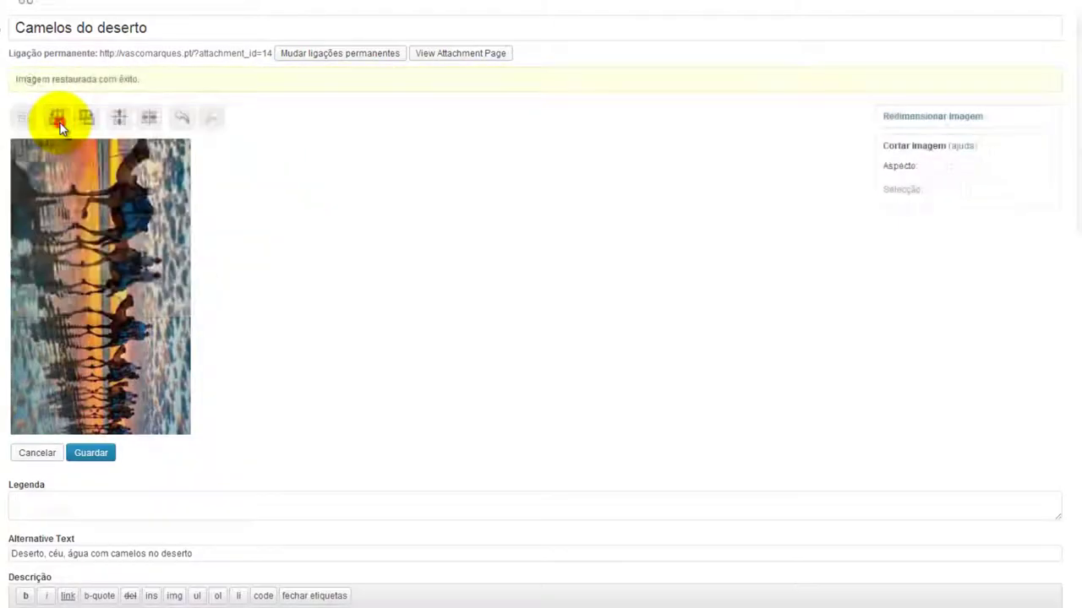
left_click(60, 125)
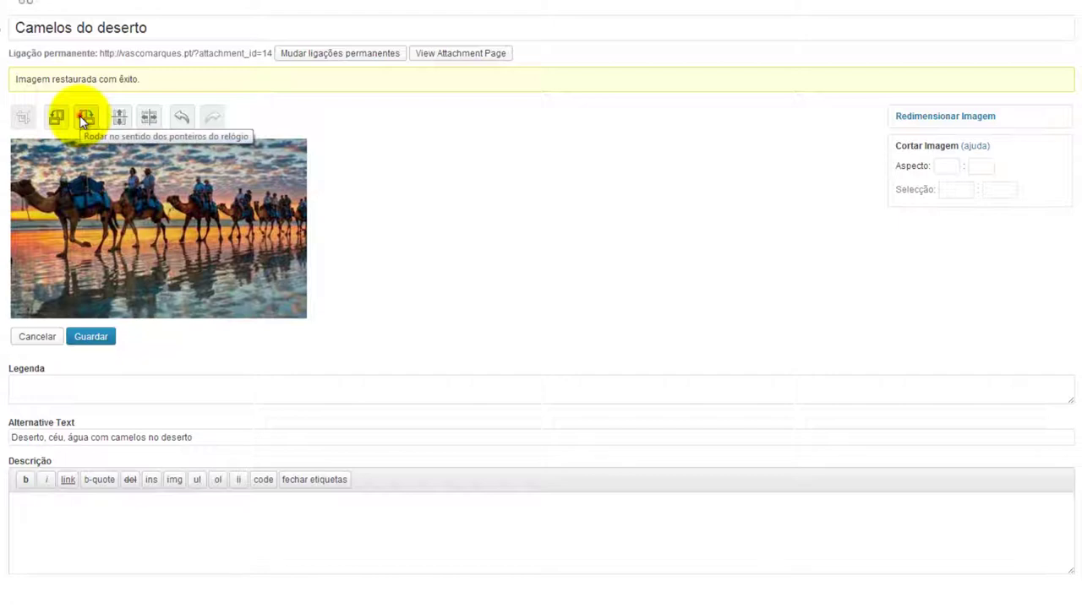
left_click(81, 119)
left_click(82, 118)
left_click(82, 119)
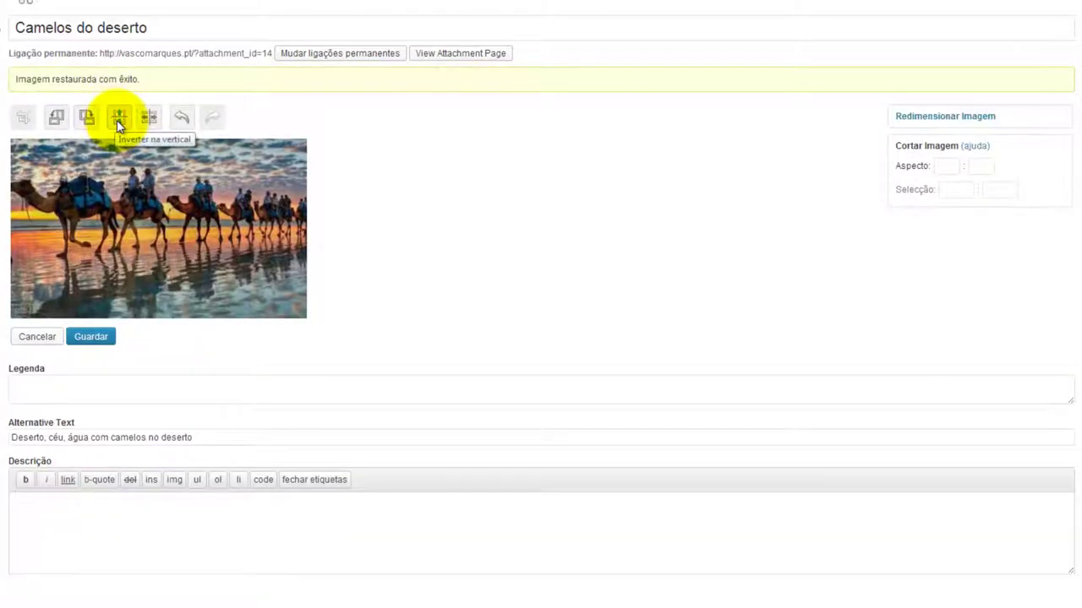
Step: Flip the image vertically and back, and flip it horizontally, undoing and redoing the horizontal flip
left_click(118, 119)
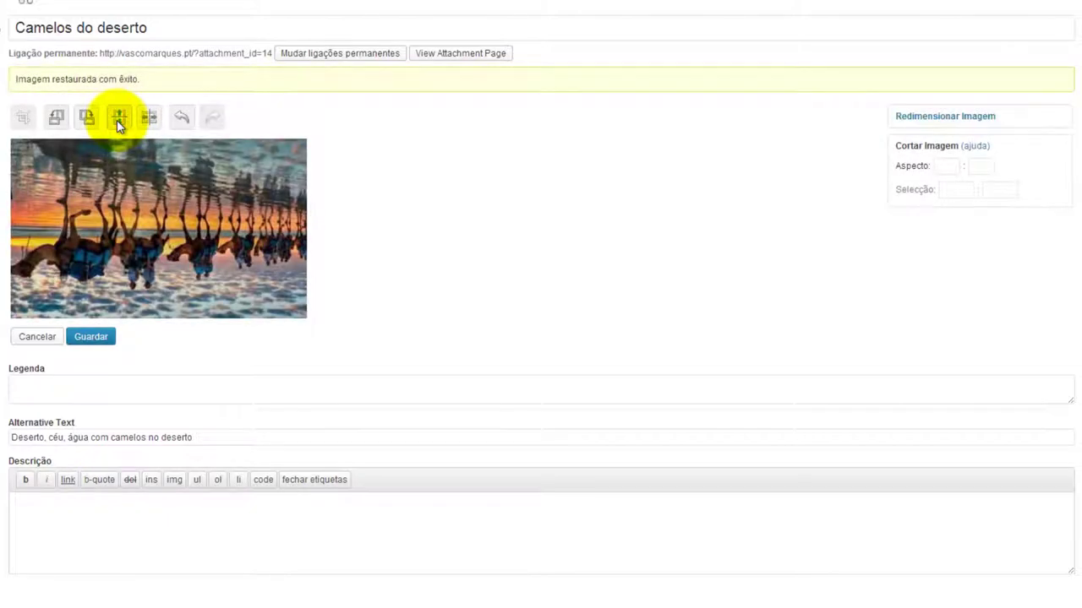
left_click(118, 118)
left_click(149, 118)
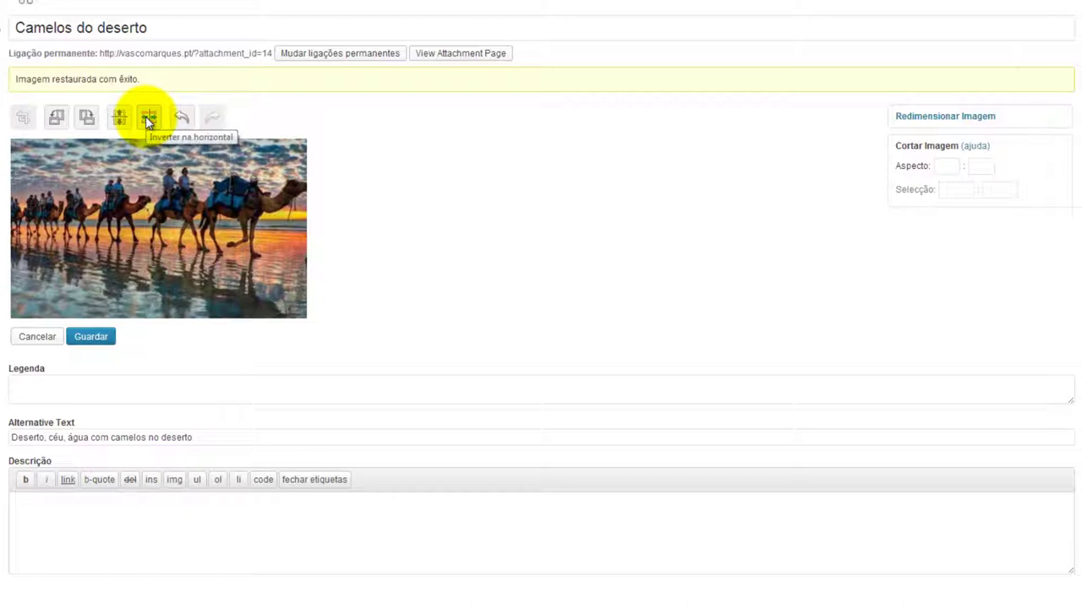
left_click(186, 119)
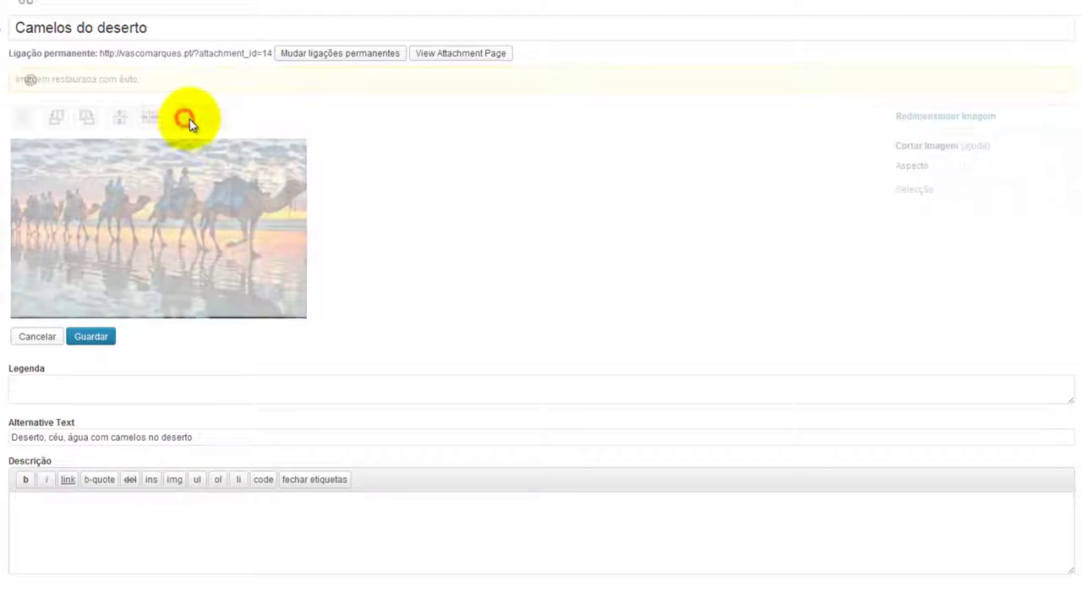
left_click(208, 120)
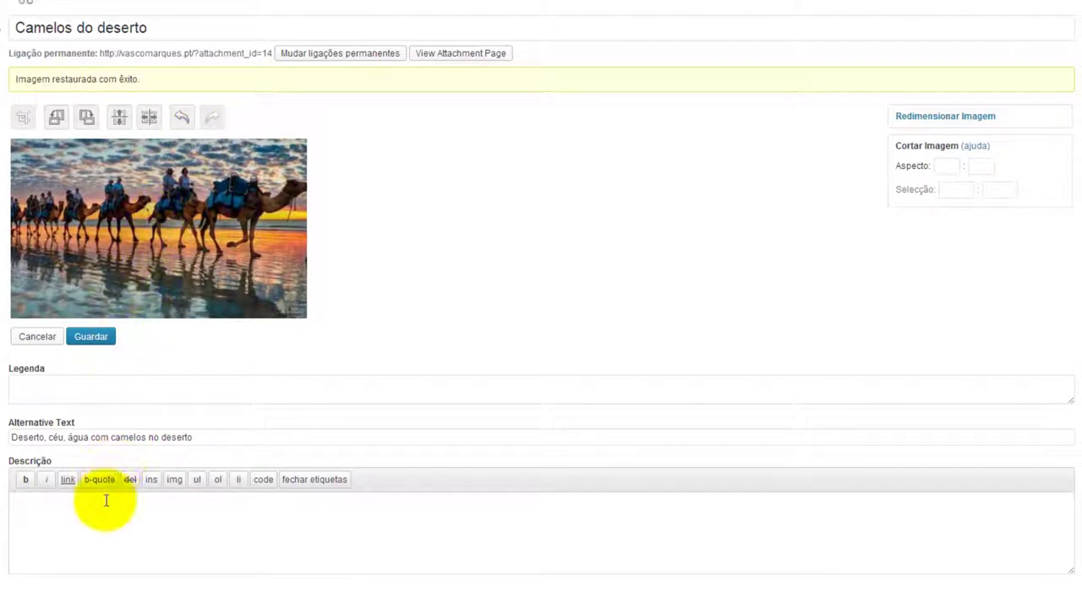
Step: Review the image's caption, alternative text and description fields and update the media attachment
left_click(41, 389)
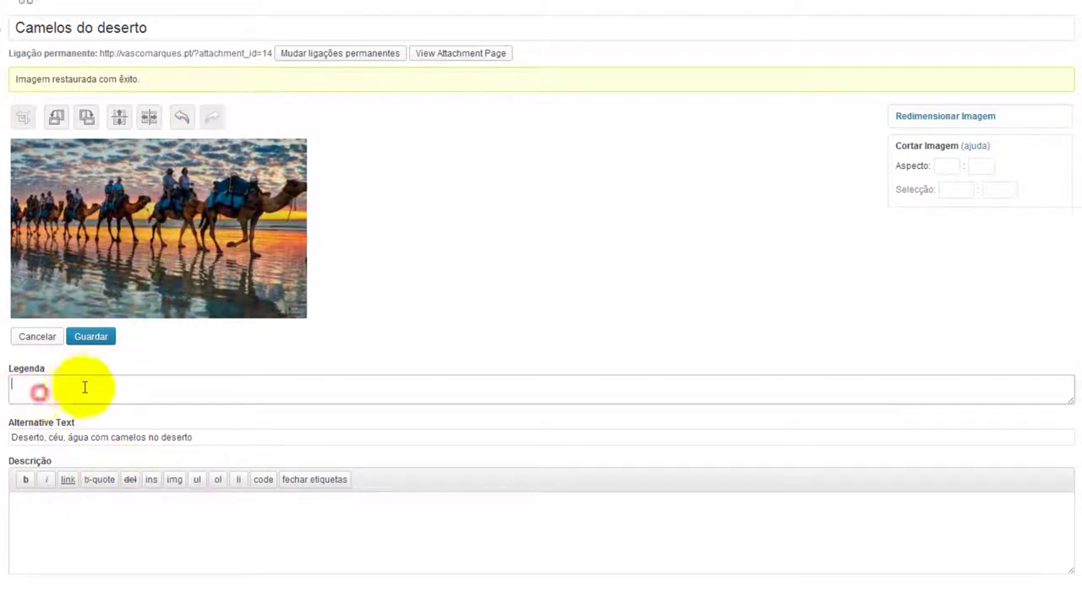
left_click(44, 437)
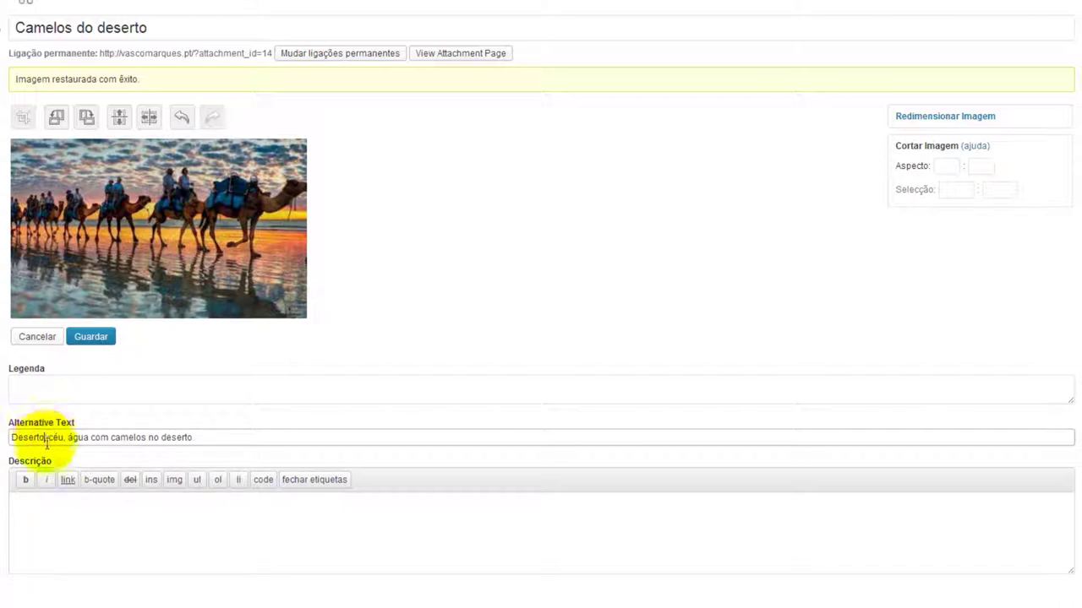
left_click(56, 529)
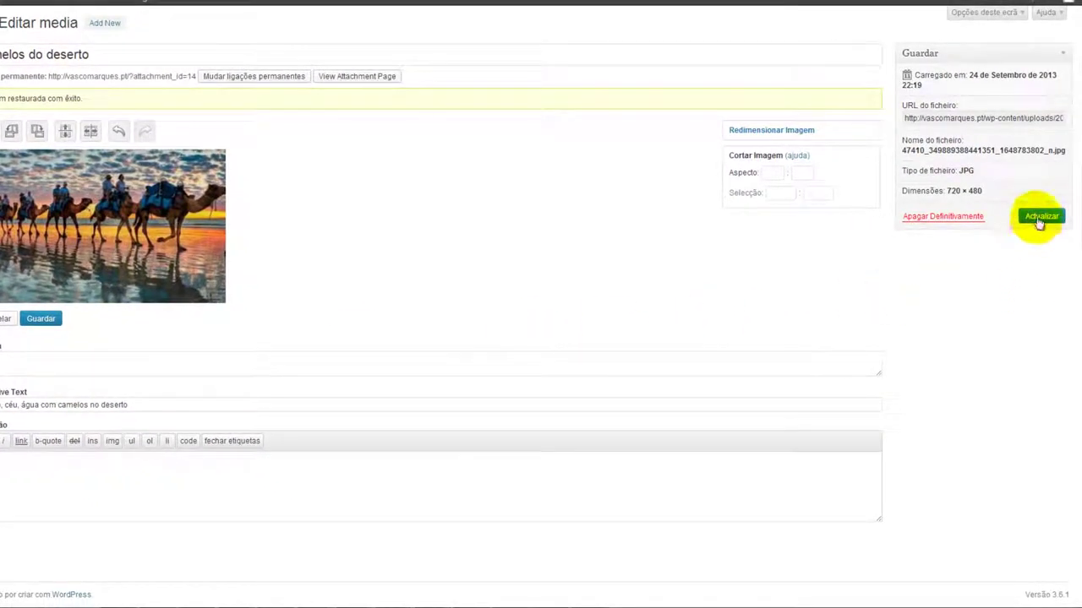
left_click(1039, 217)
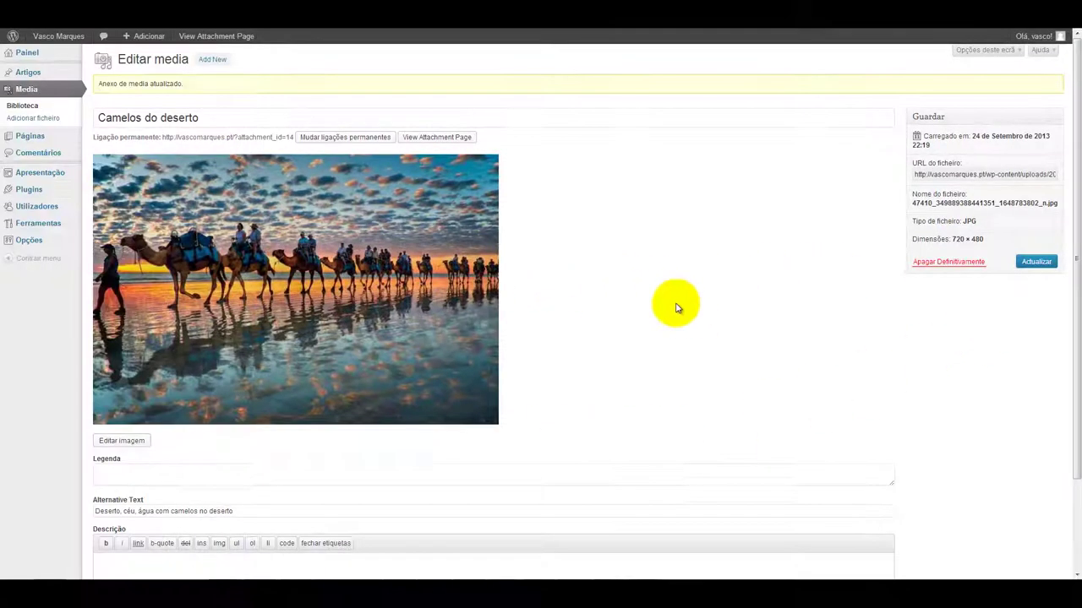
Step: Return to the post's media library and refresh the camel image's attachment details
left_click(557, 222)
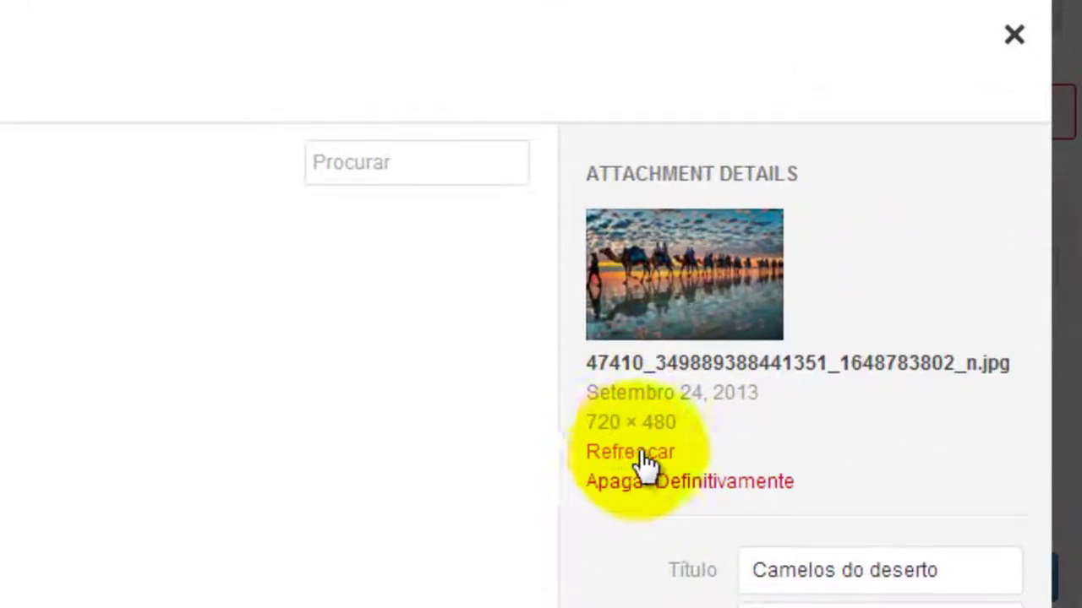
left_click(615, 455)
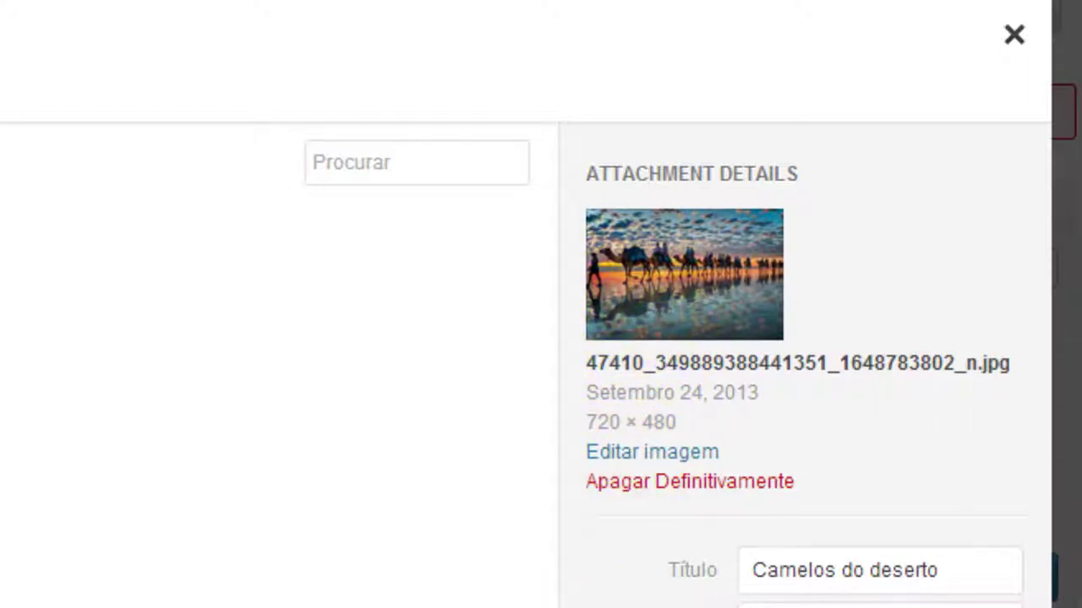
Step: Insert the camel image into the post in front of the opening WordPress paragraph
left_click(970, 607)
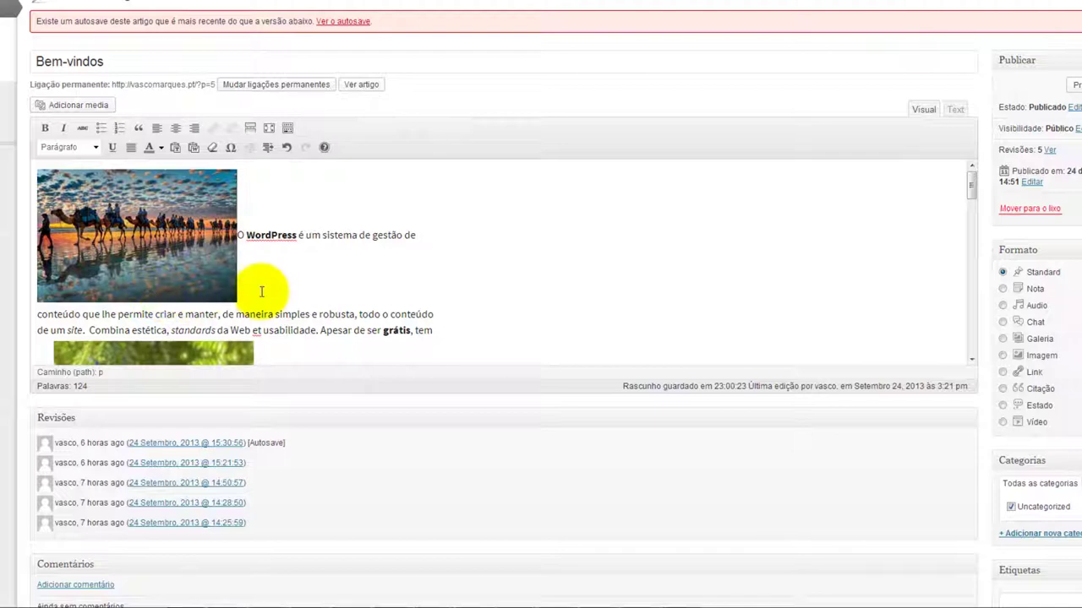
mouse_move(972, 187)
left_mouse_down()
mouse_move(965, 248)
mouse_move(961, 169)
left_mouse_up()
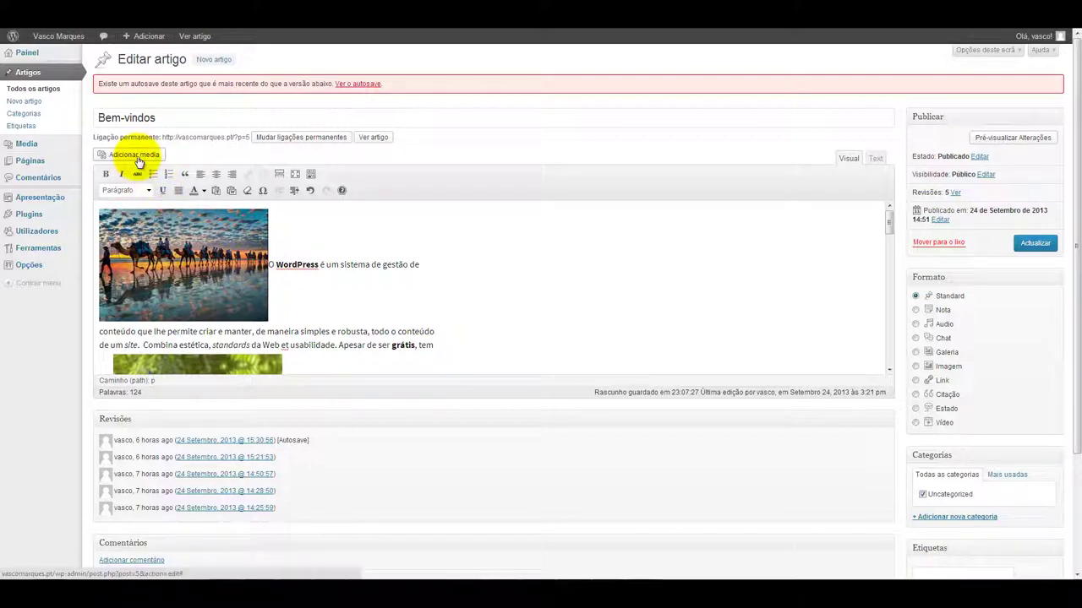
Step: Open the gallery creator for the post, check its file upload view and return to the media library
left_click(133, 155)
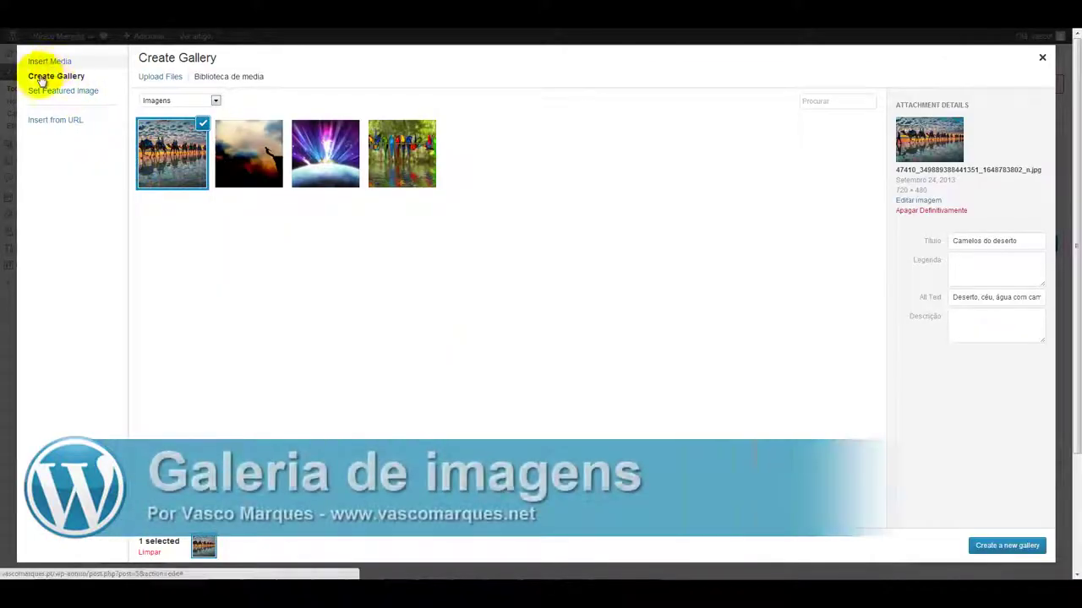
left_click(173, 77)
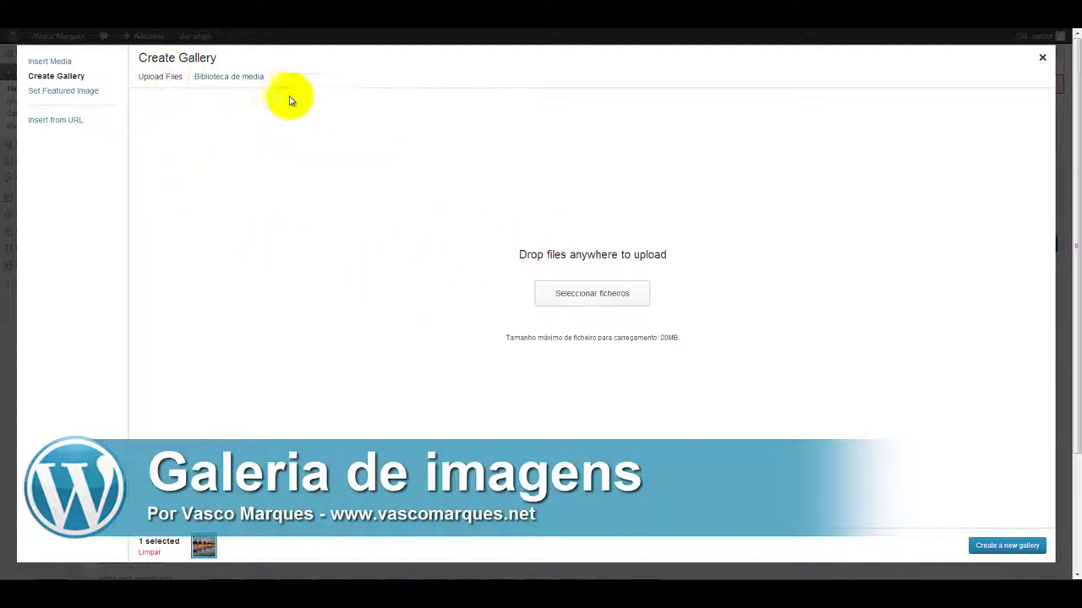
left_click(219, 84)
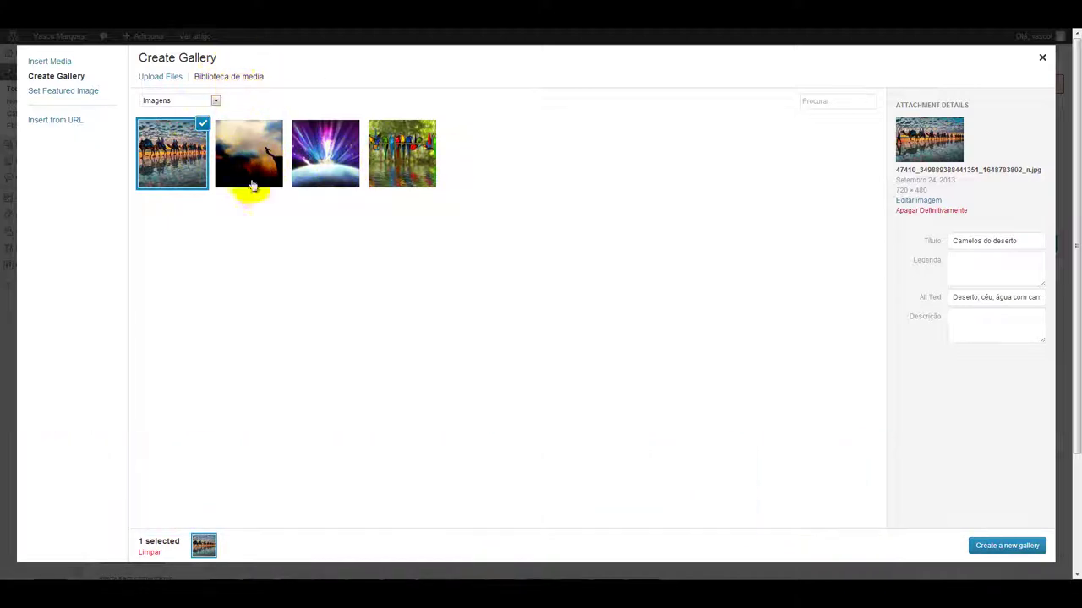
Step: Try adding the three other library images to the selection, go through the images' details, and deselect all four
left_click(239, 180)
left_click(325, 161)
left_click(399, 165)
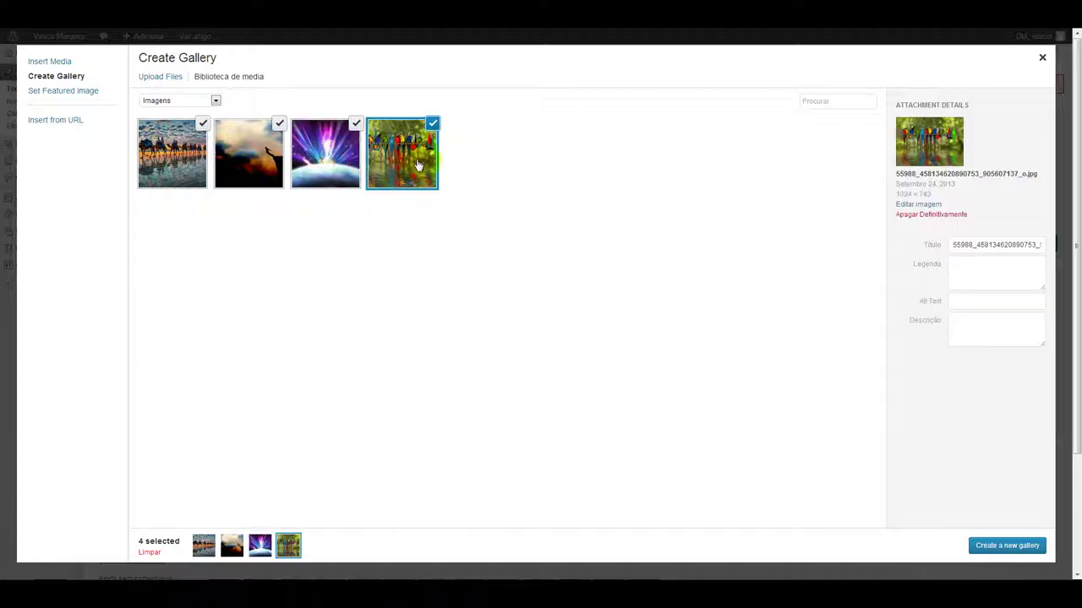
left_click(321, 160)
left_click(247, 165)
left_click(175, 161)
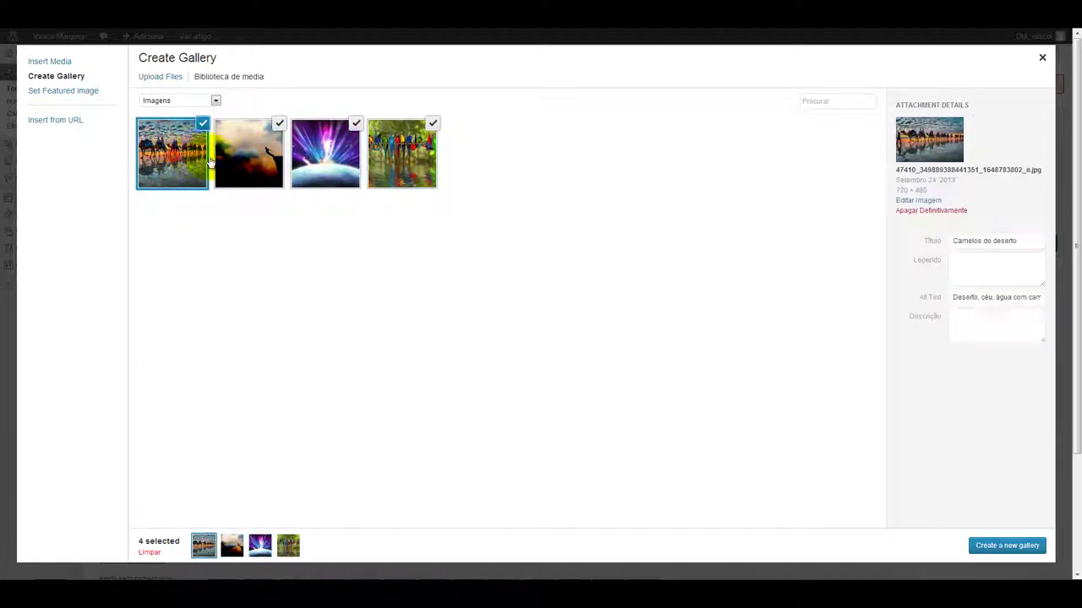
left_click(278, 124)
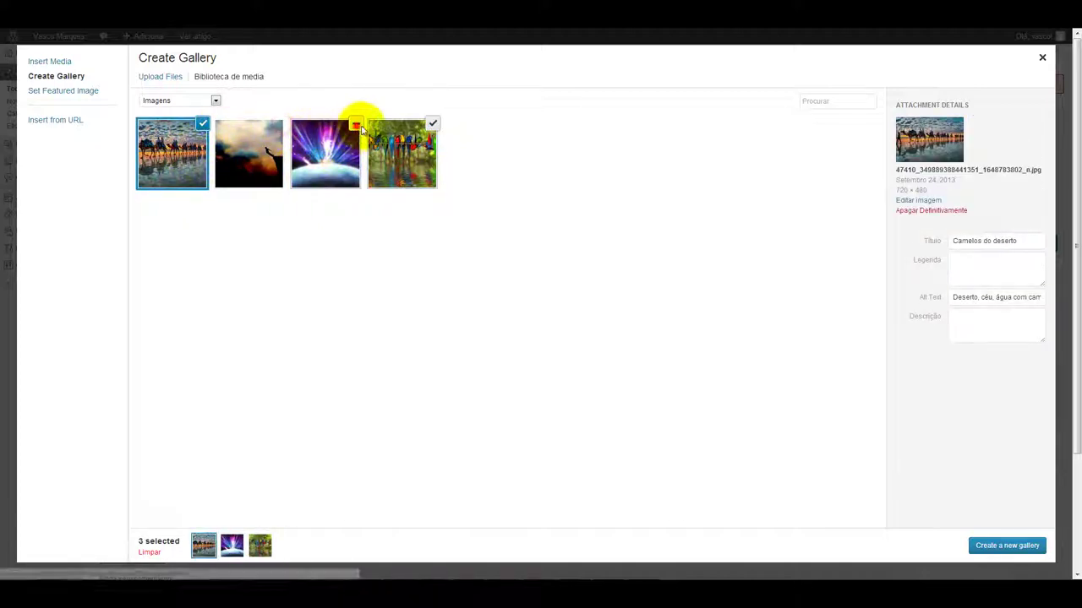
left_click(356, 123)
left_click(432, 126)
left_click(203, 125)
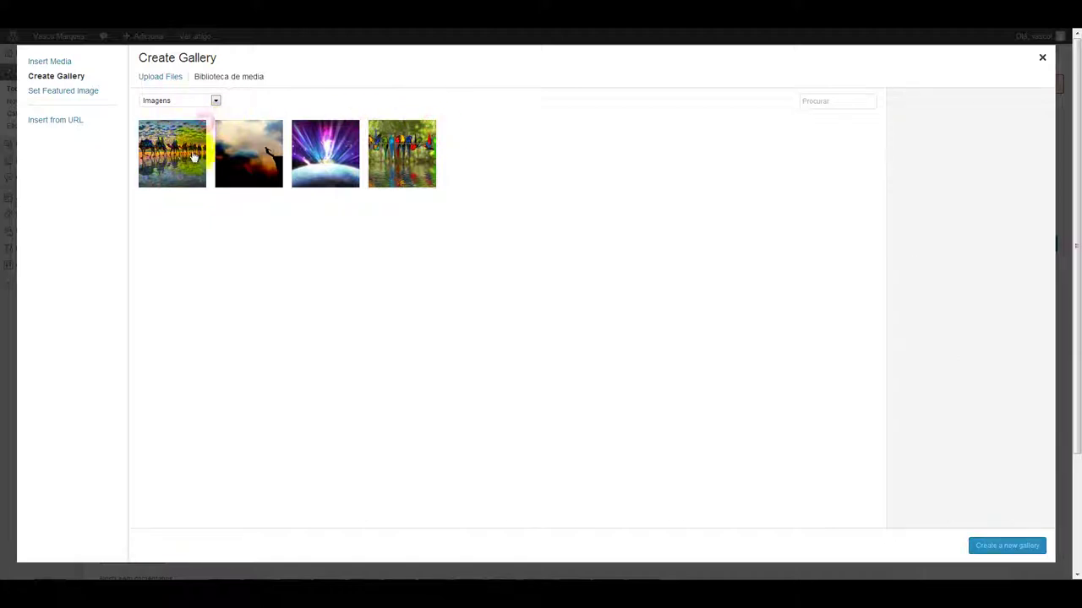
Step: Select the camel, cliff jump, planet and parrot images and create a new gallery from them
left_click(60, 75)
left_click(177, 165)
left_click(242, 163)
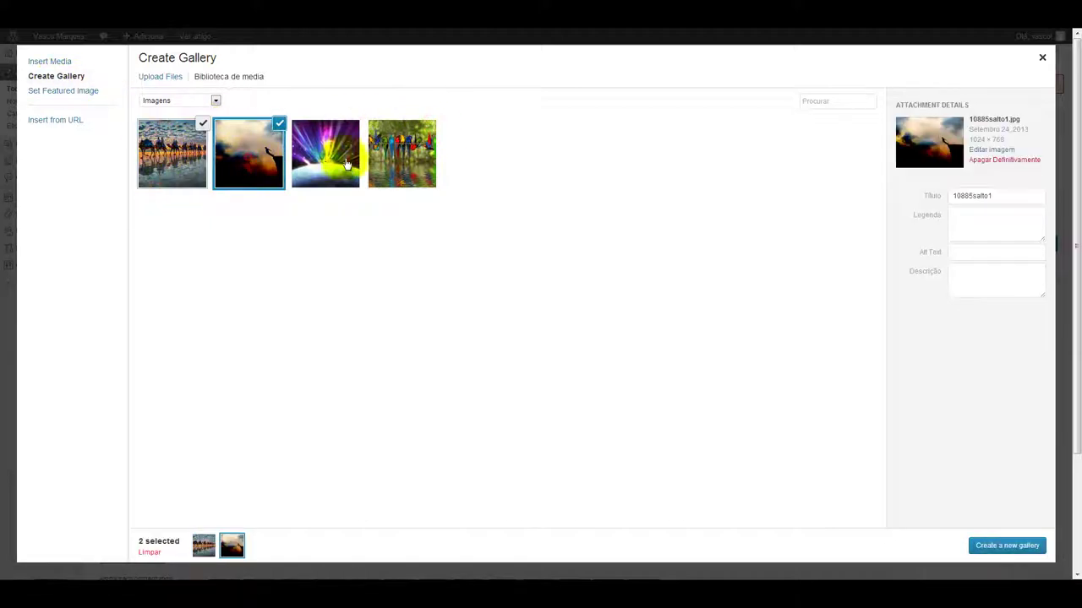
left_click(328, 161)
left_click(401, 156)
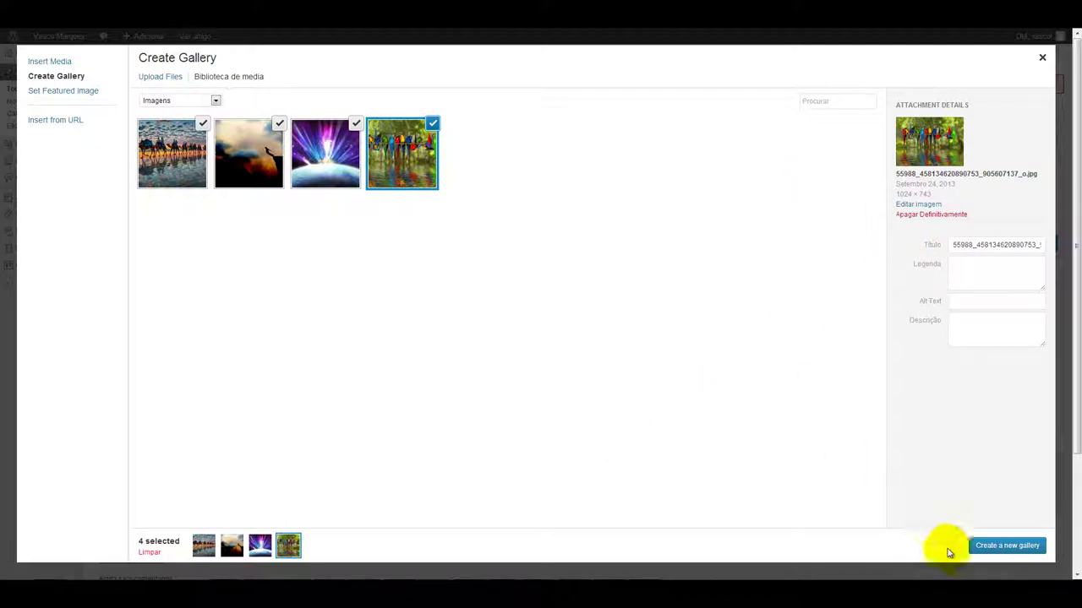
left_click(1001, 546)
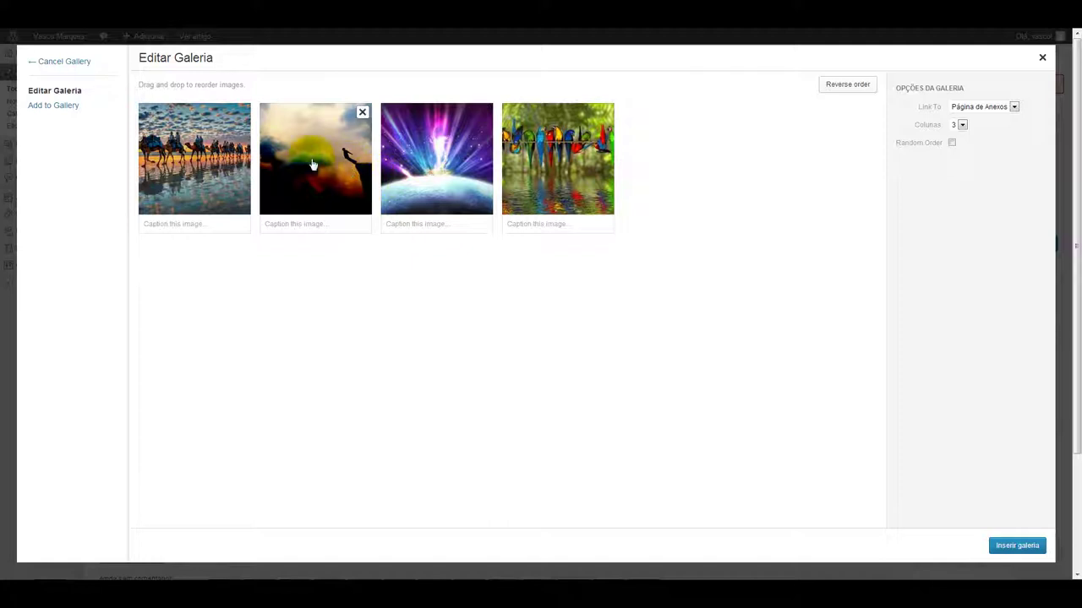
Step: Reorder the gallery images as cliff jump, camels, parrots, planet
mouse_move(218, 157)
left_click_drag(218, 157, 439, 157)
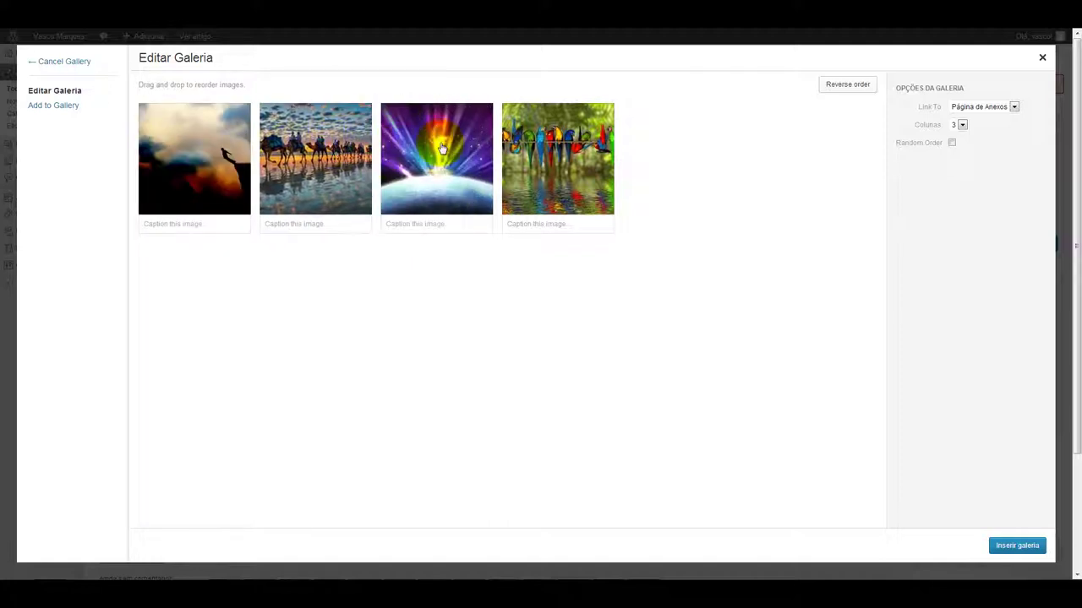
left_click_drag(558, 152, 435, 150)
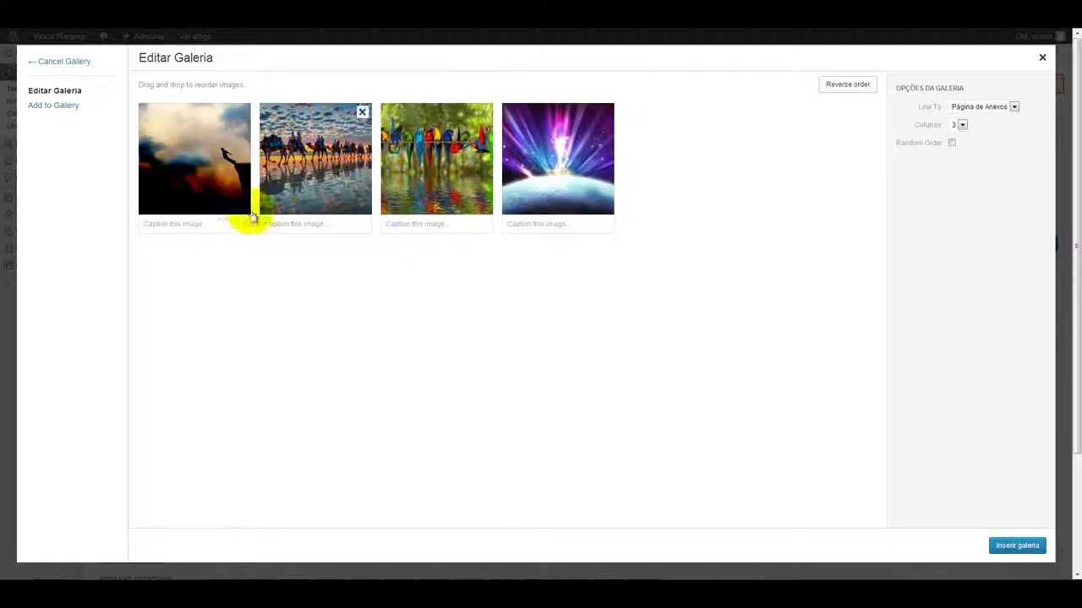
Step: Caption the four gallery images in order as Legenda 1, Legenda 2, Legenda 2 and Legenda 3
left_click(203, 225)
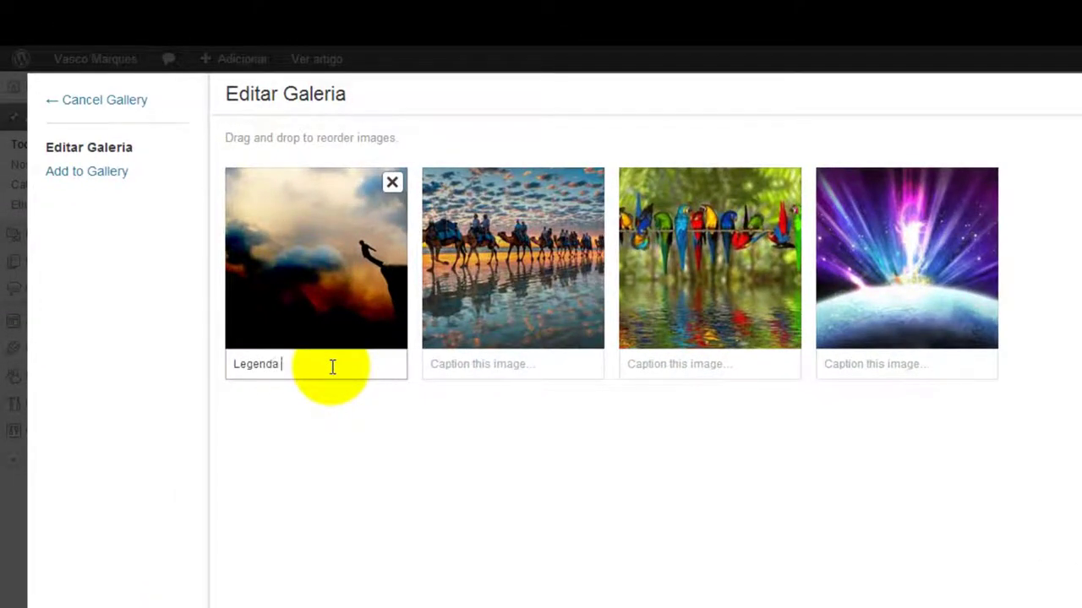
left_click(462, 364)
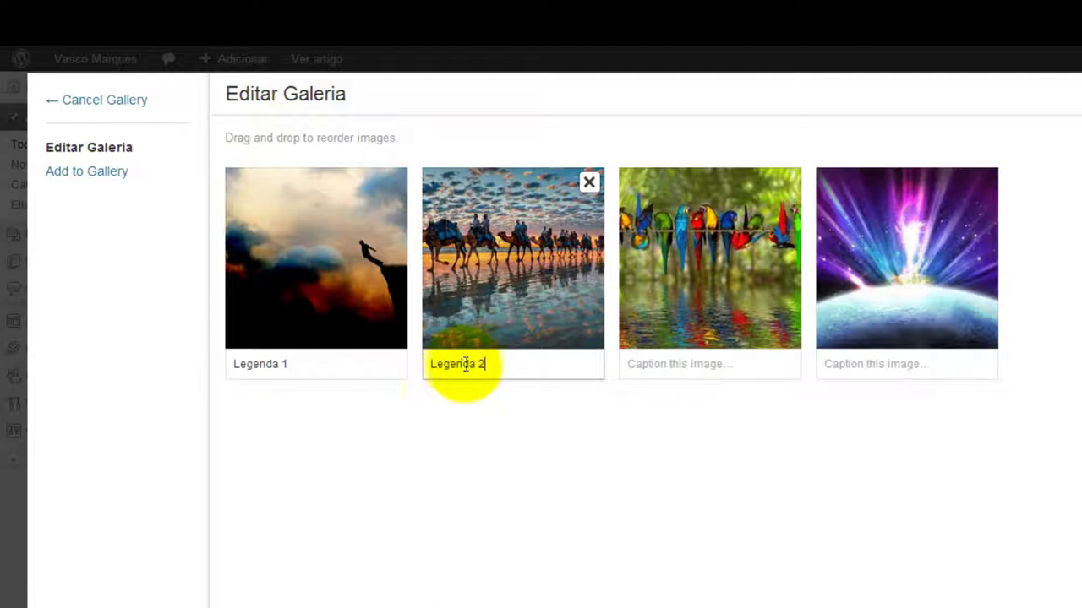
left_click(626, 364)
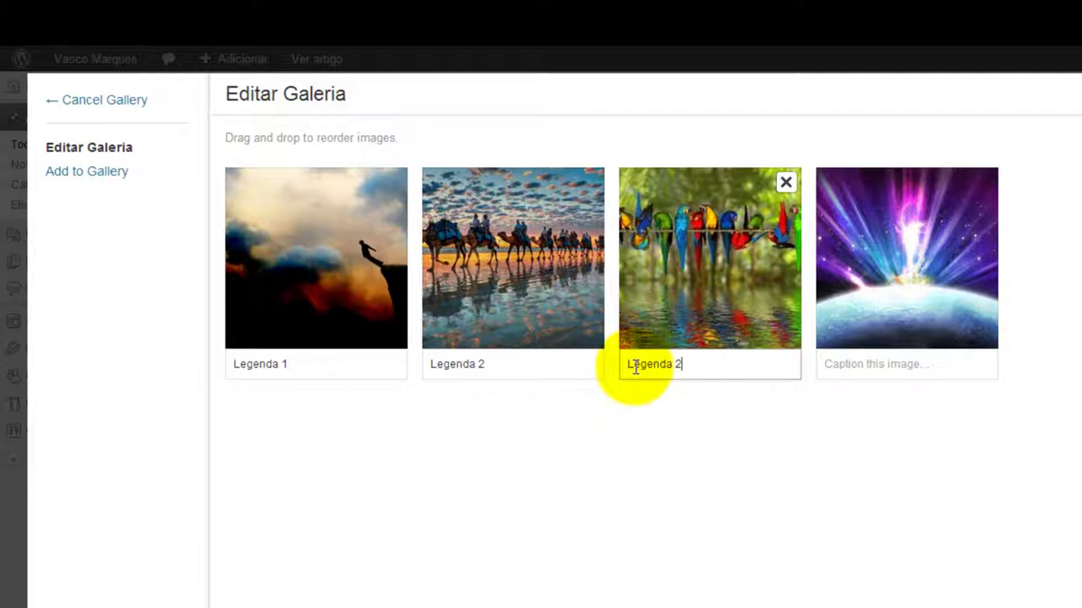
left_click(846, 365)
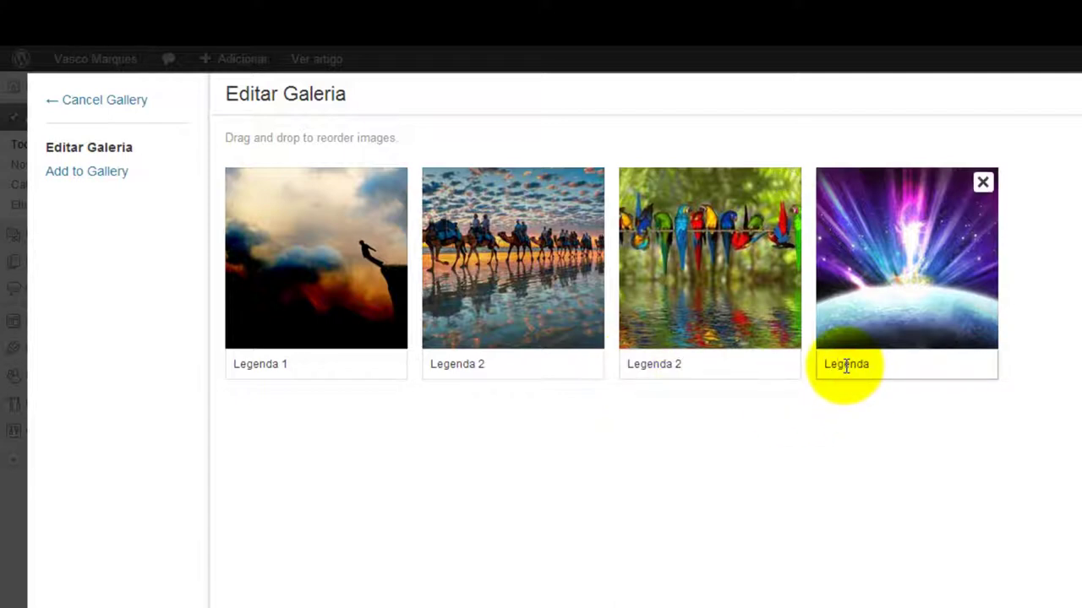
type("Legenda 3")
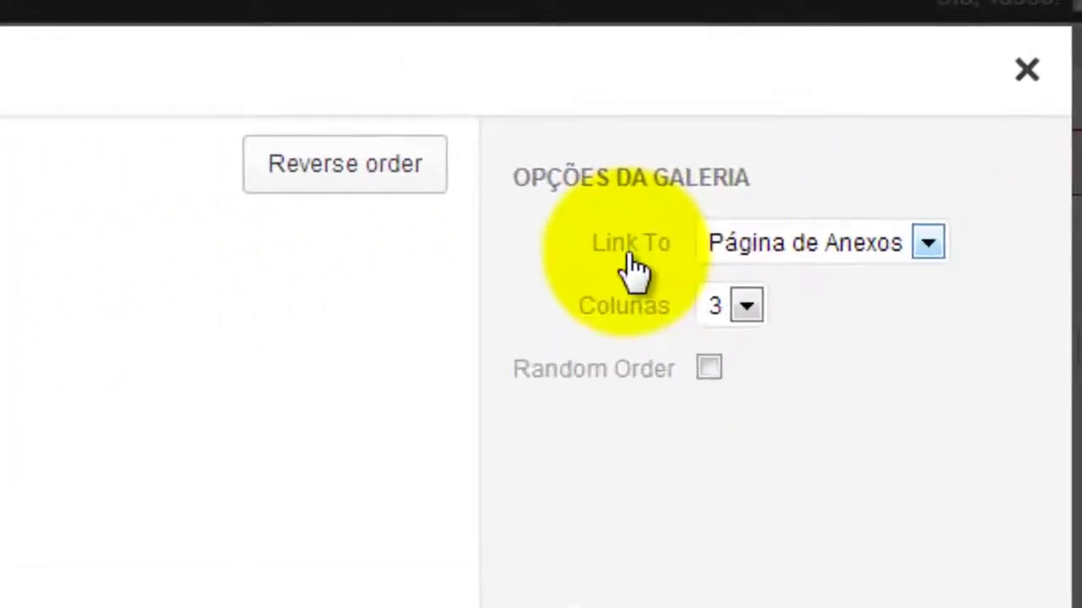
Step: Try the gallery link targets Nenhum, Página de Anexos and Media File, and finally set Link To to Nenhum
left_click(808, 246)
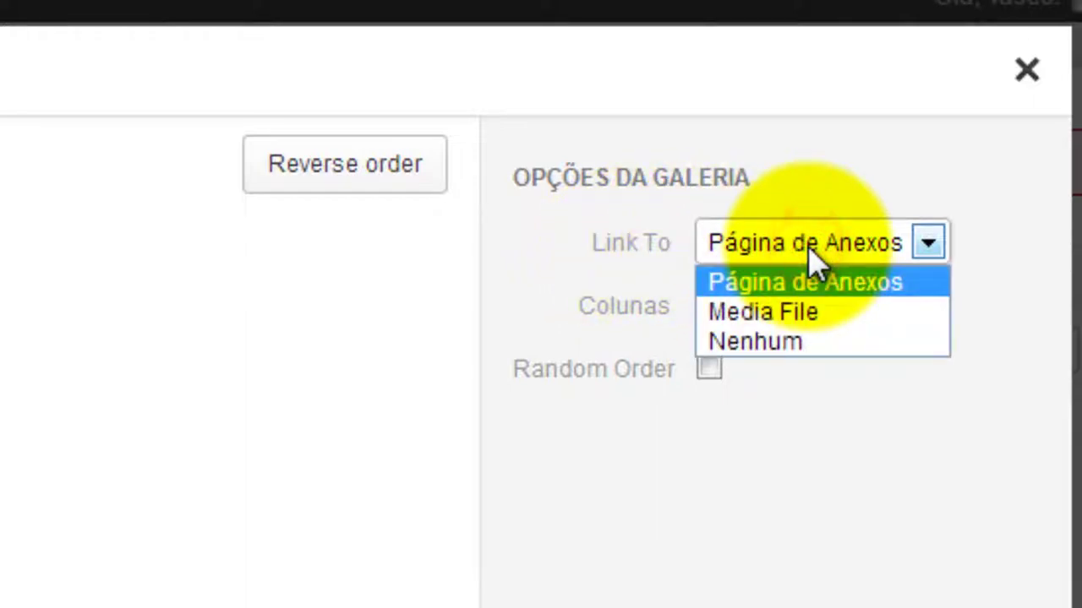
left_click(786, 346)
left_click(792, 244)
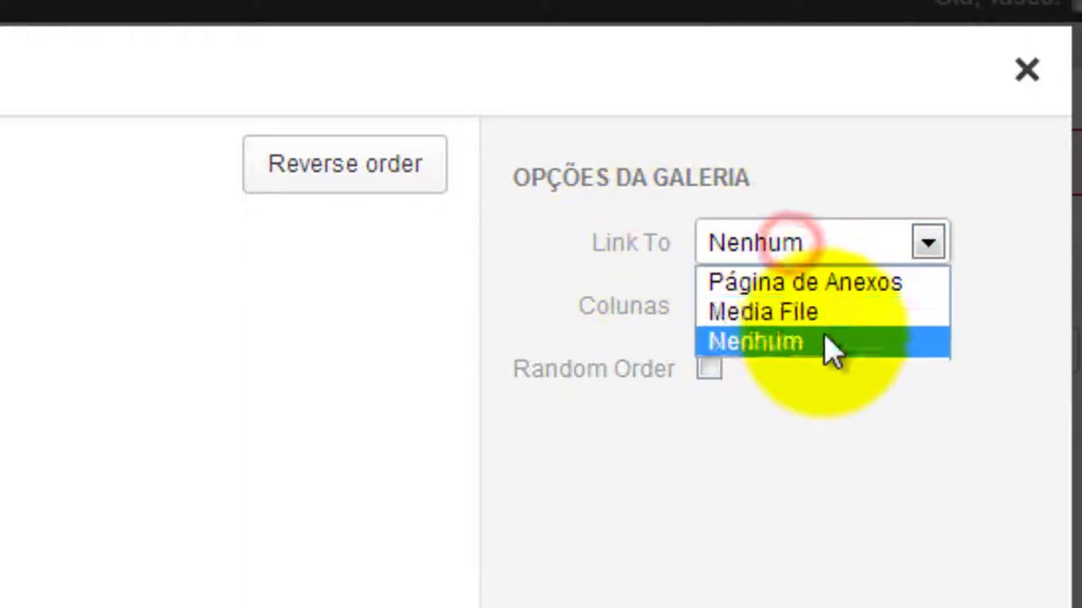
left_click(820, 282)
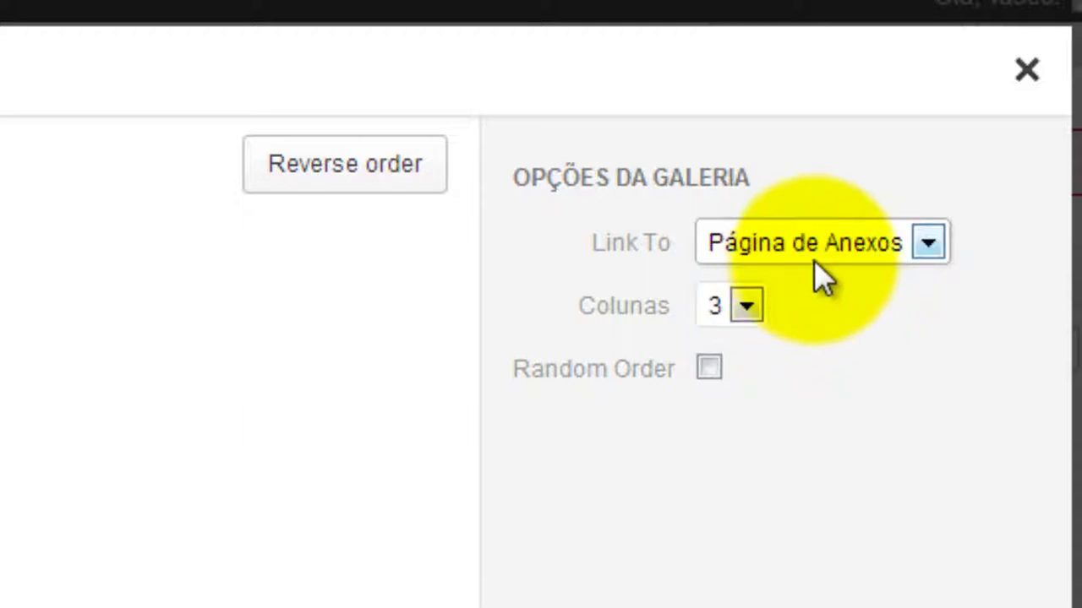
left_click(817, 244)
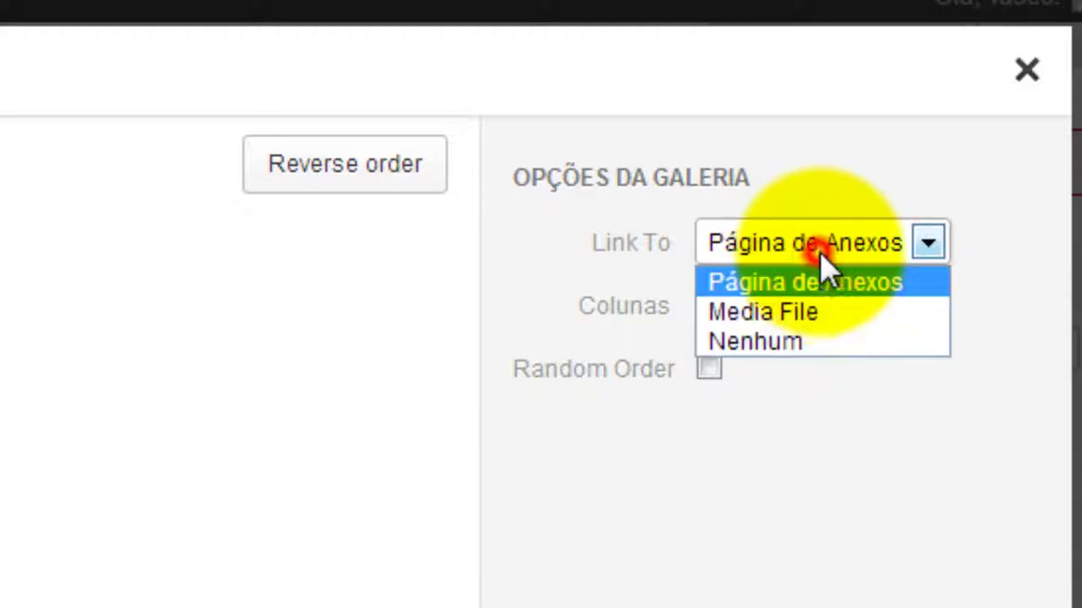
left_click(819, 312)
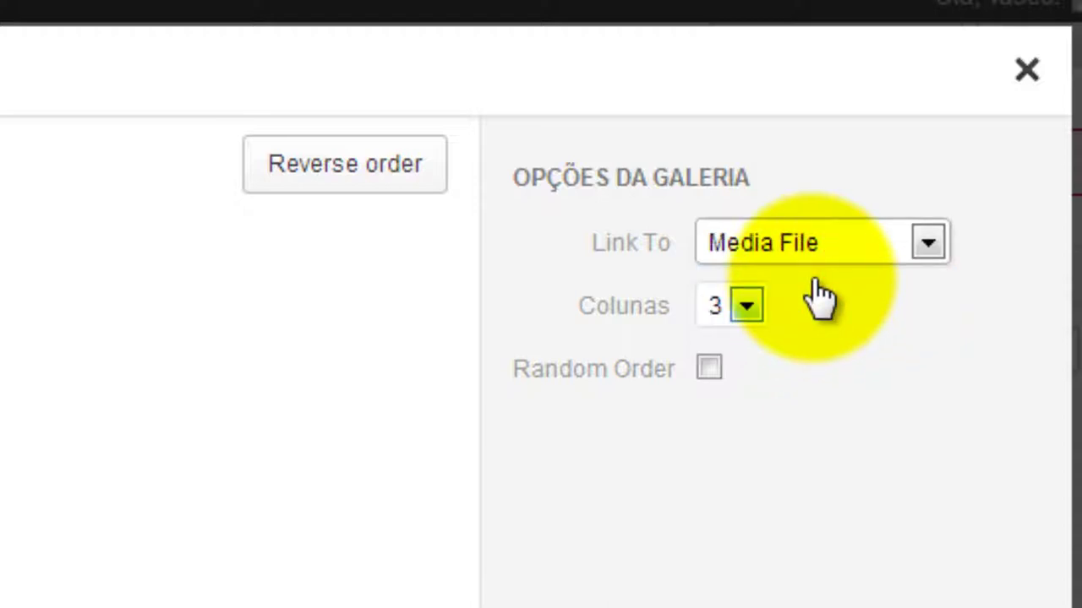
left_click(889, 250)
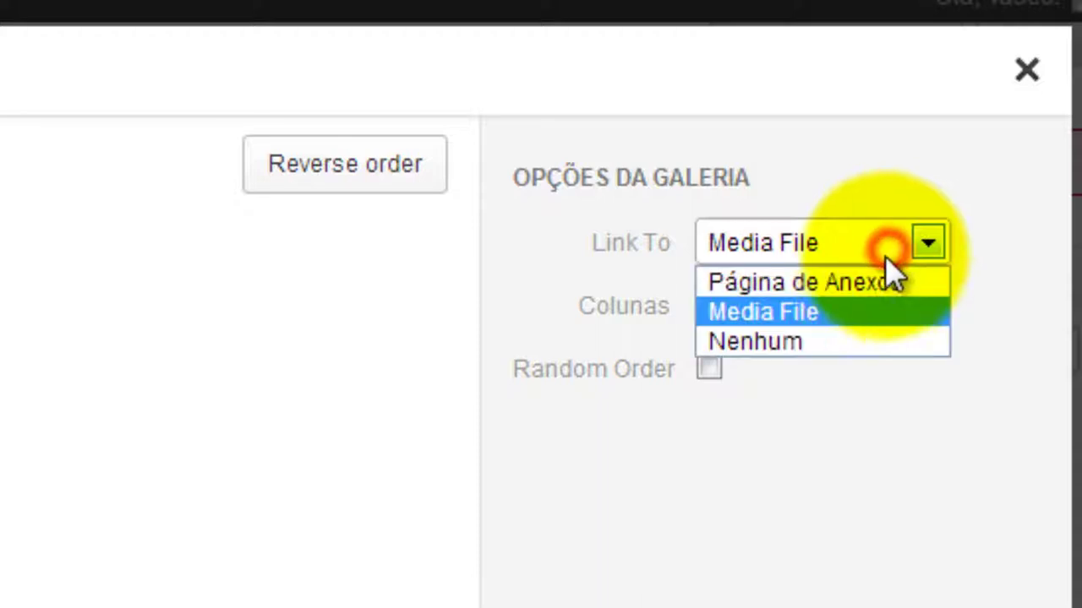
left_click(803, 297)
left_click(805, 247)
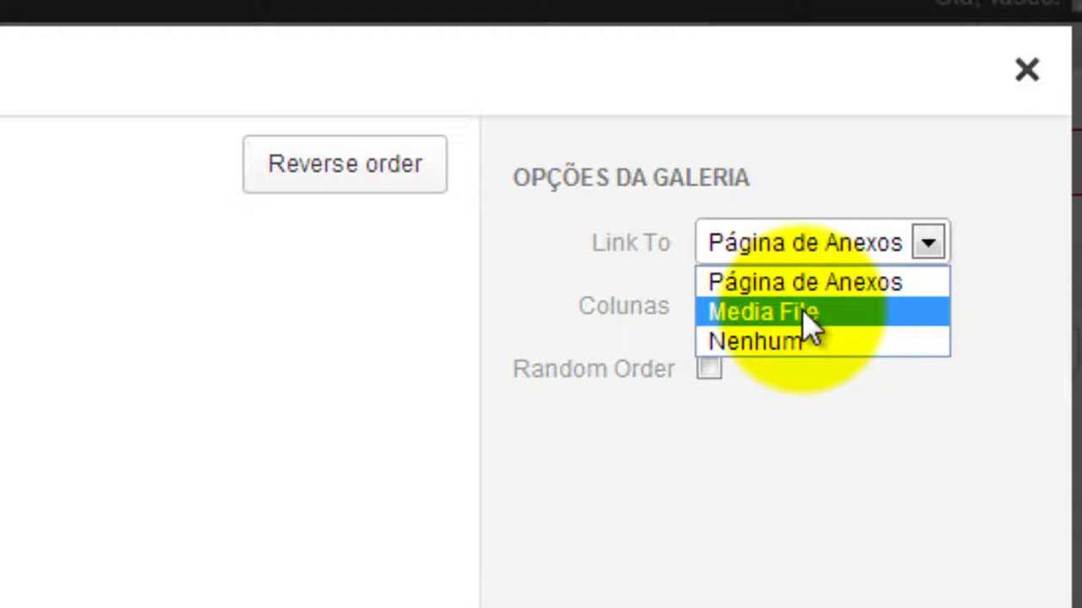
left_click(771, 338)
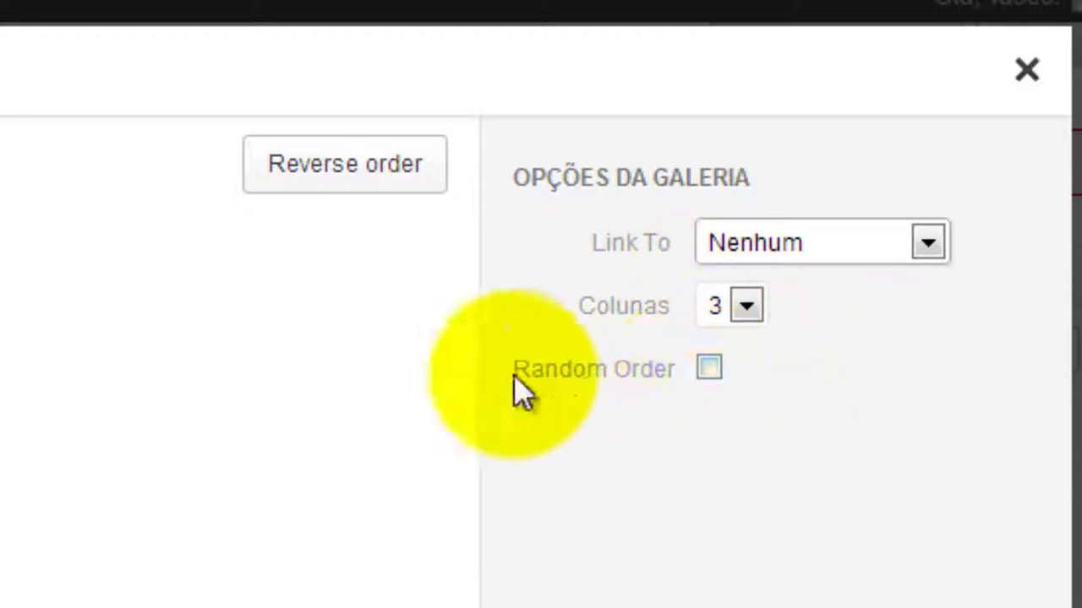
Step: Try Random Order and a 4-column layout for the gallery, turning random order off again and restoring 3 columns
left_click(709, 369)
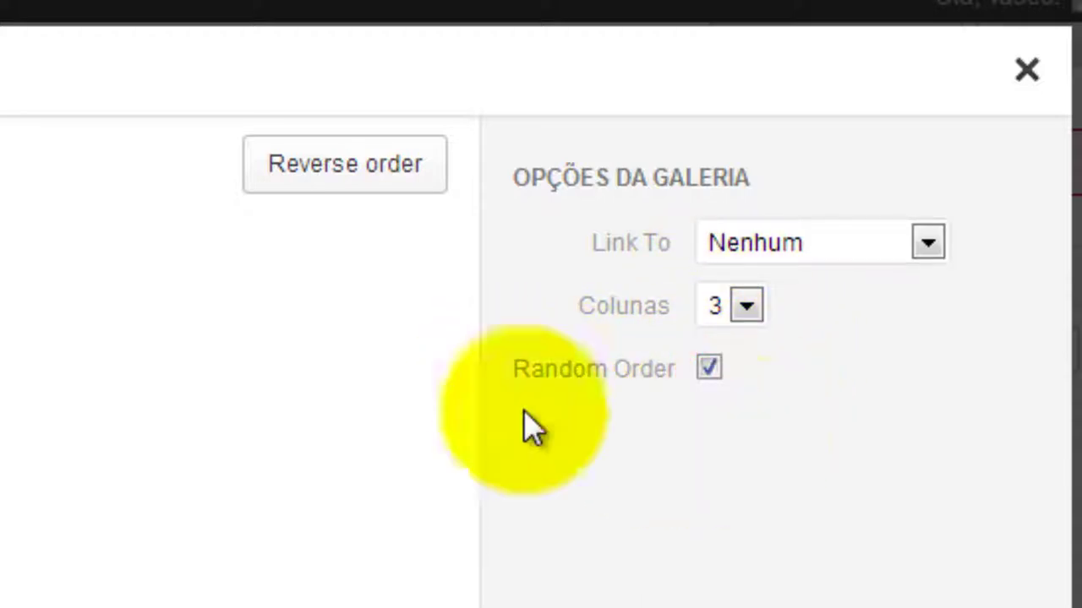
left_click(708, 367)
left_click(727, 313)
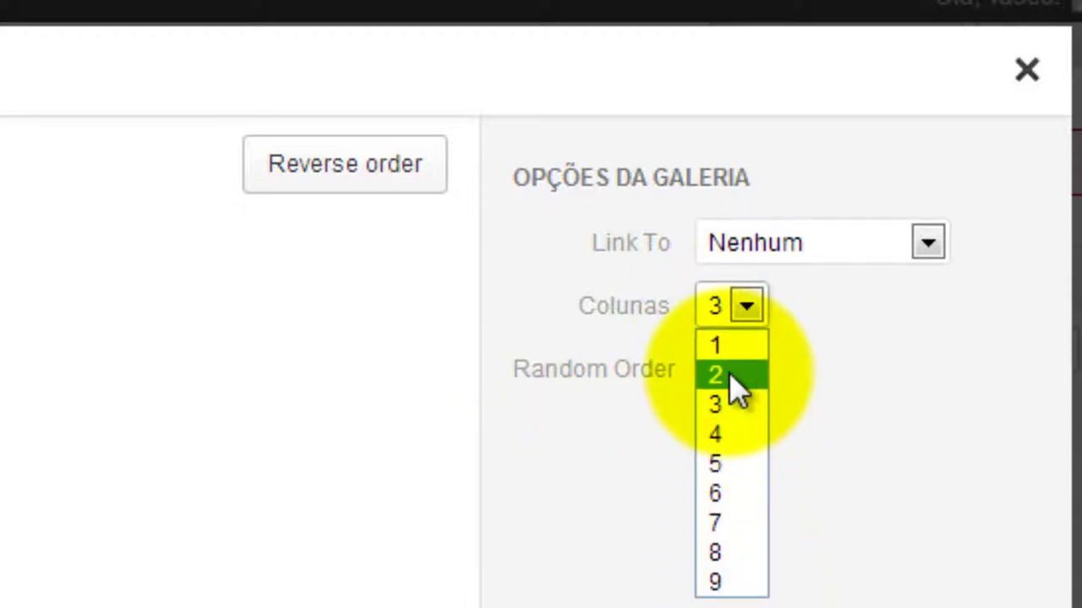
left_click(728, 431)
left_click(727, 309)
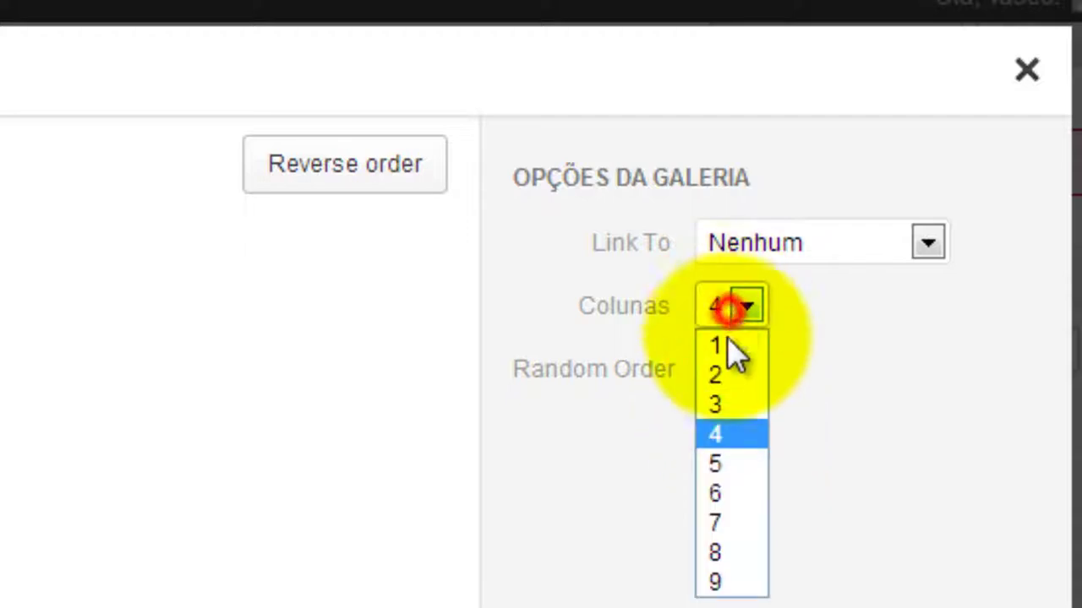
left_click(721, 406)
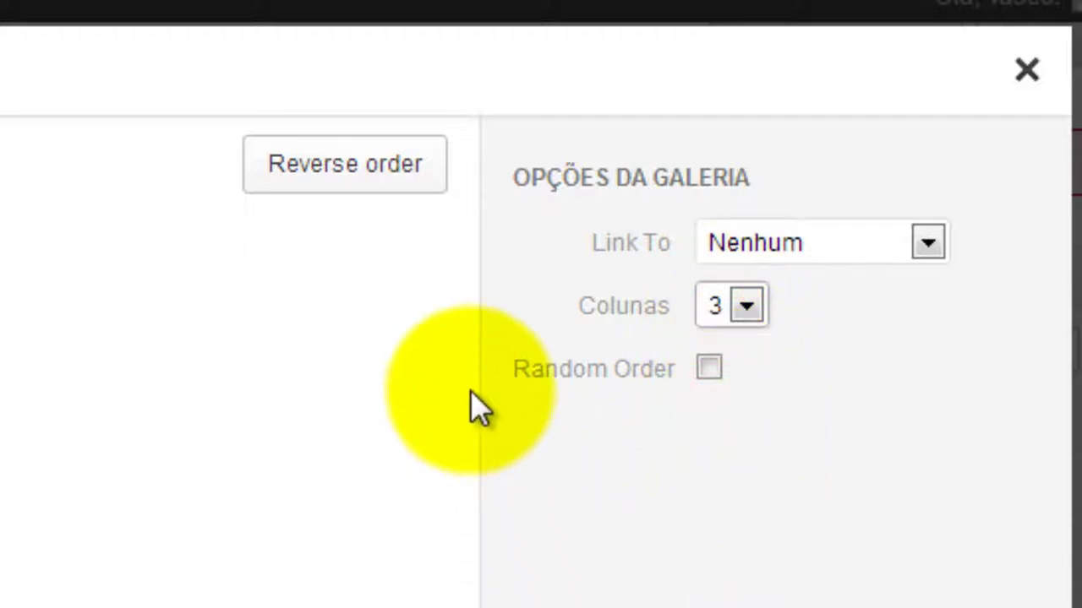
Step: Try reversing the order of the gallery images several times
left_click(384, 177)
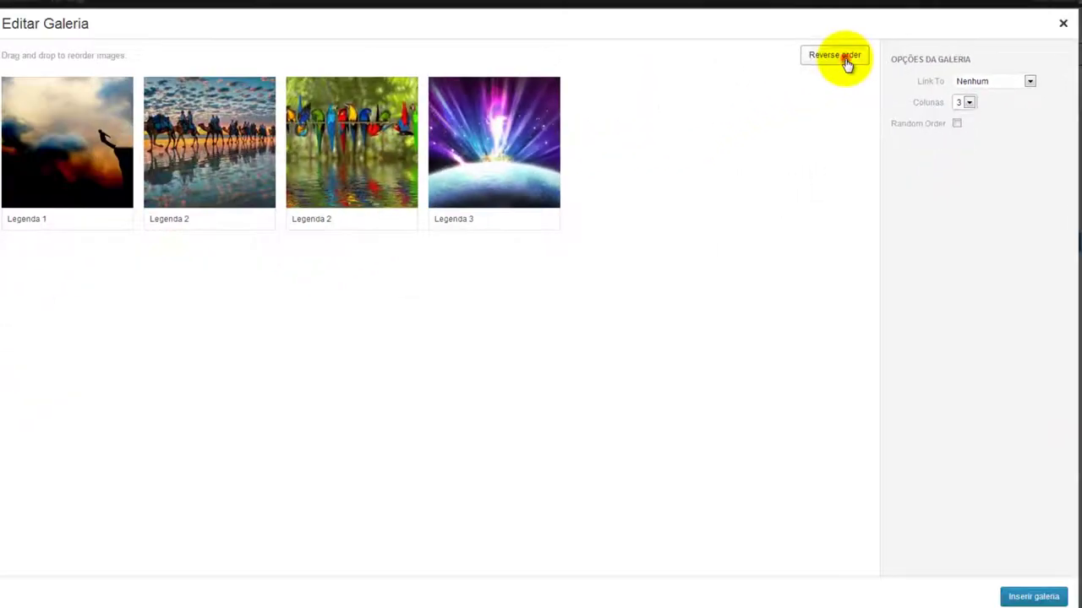
left_click(846, 59)
left_click(846, 61)
left_click(846, 61)
Step: Insert the gallery into the post below the camel image and update the published post
left_click(1027, 598)
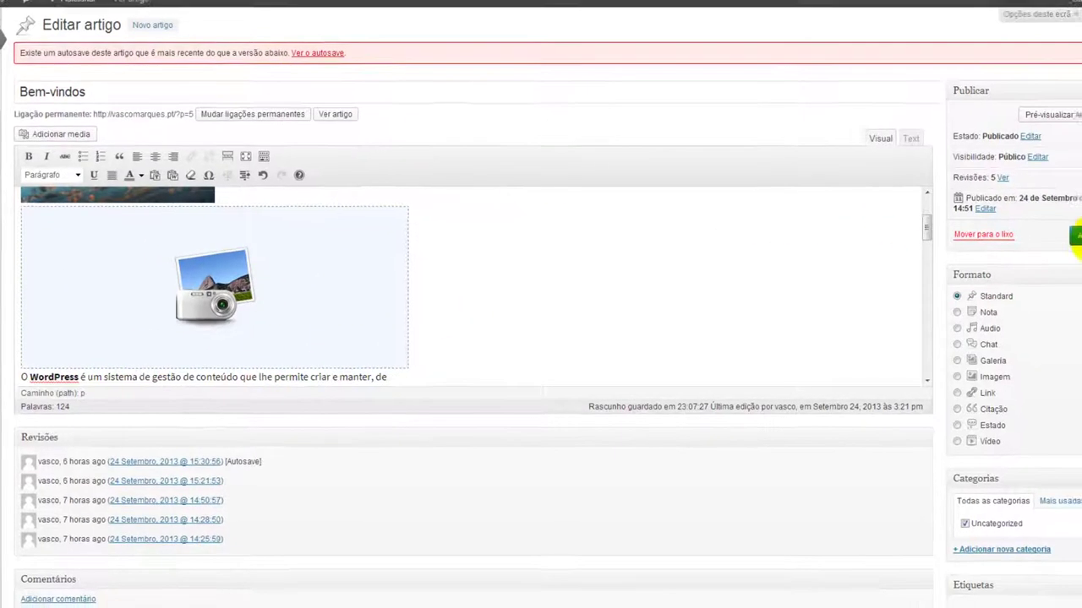
left_click(1078, 239)
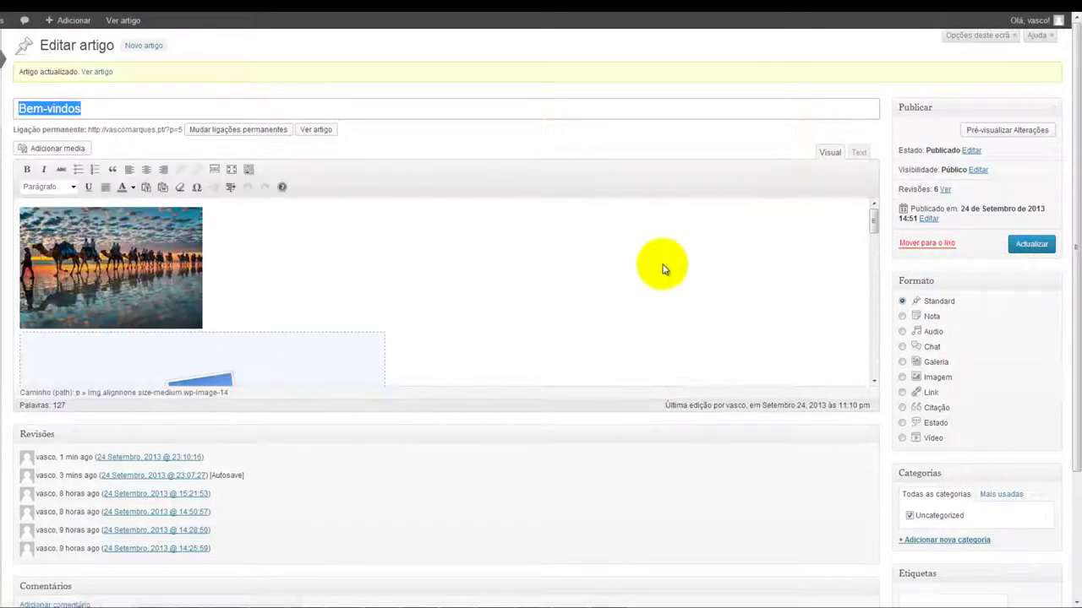
left_click_drag(874, 222, 873, 234)
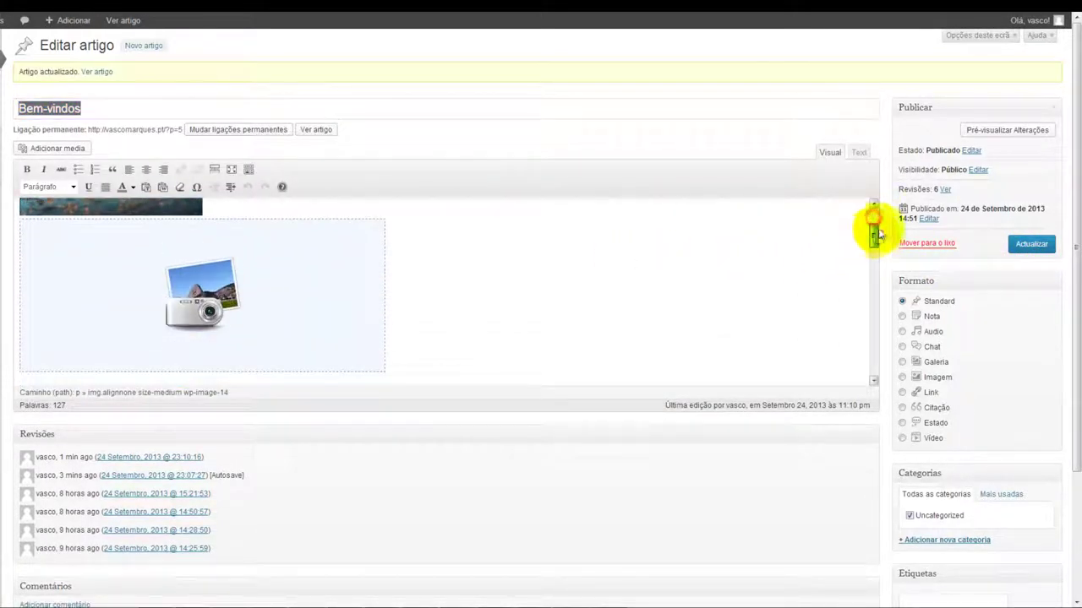
Step: Preview the updated post and examine how the gallery and the other images are laid out
left_click(992, 137)
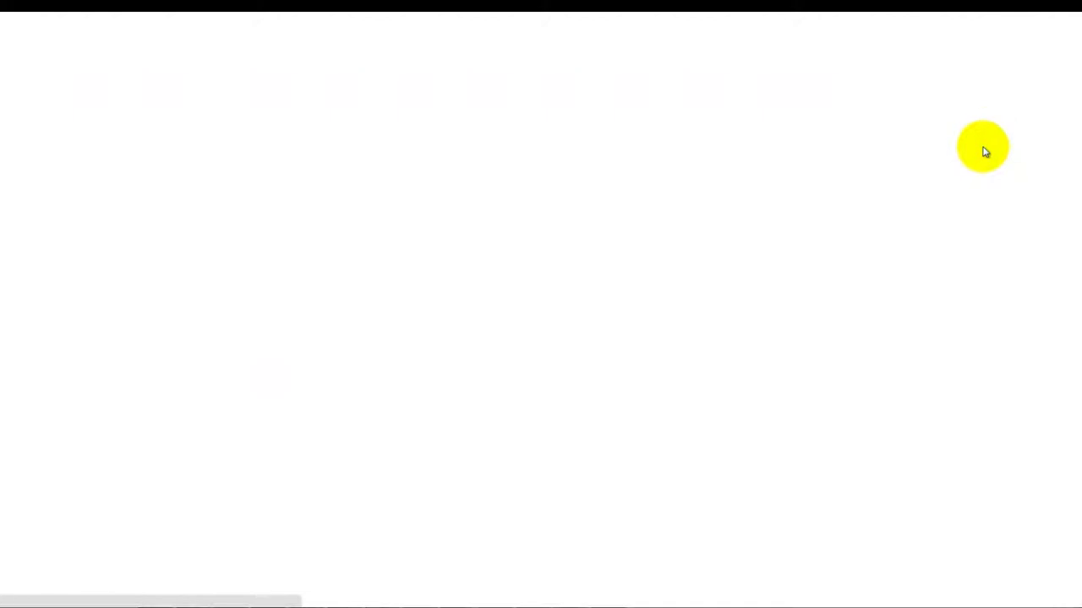
scroll(956, 295, "down", 3)
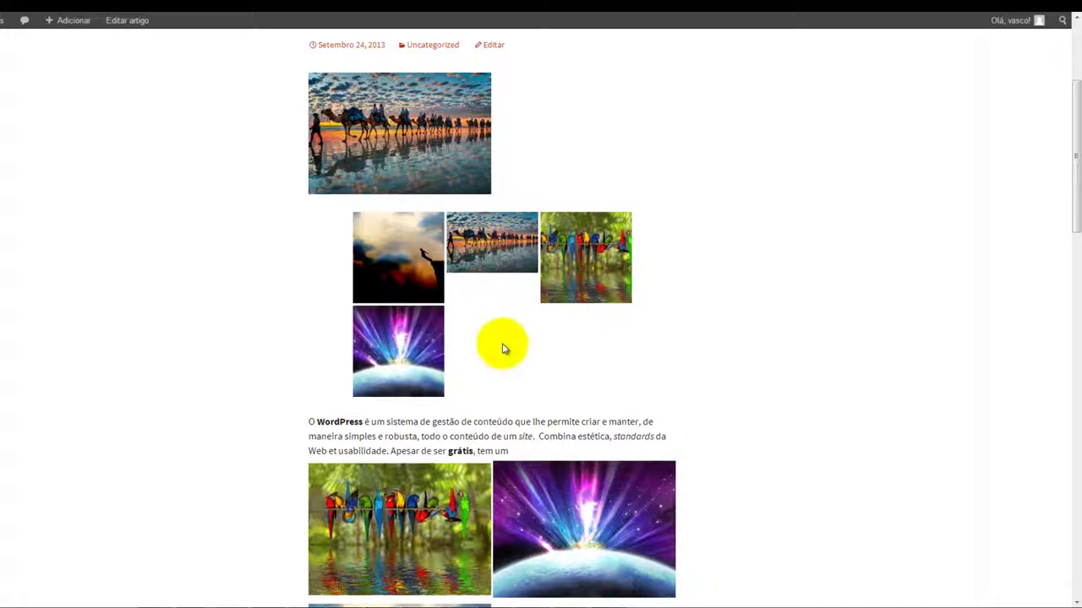
scroll(502, 350, "down", 3)
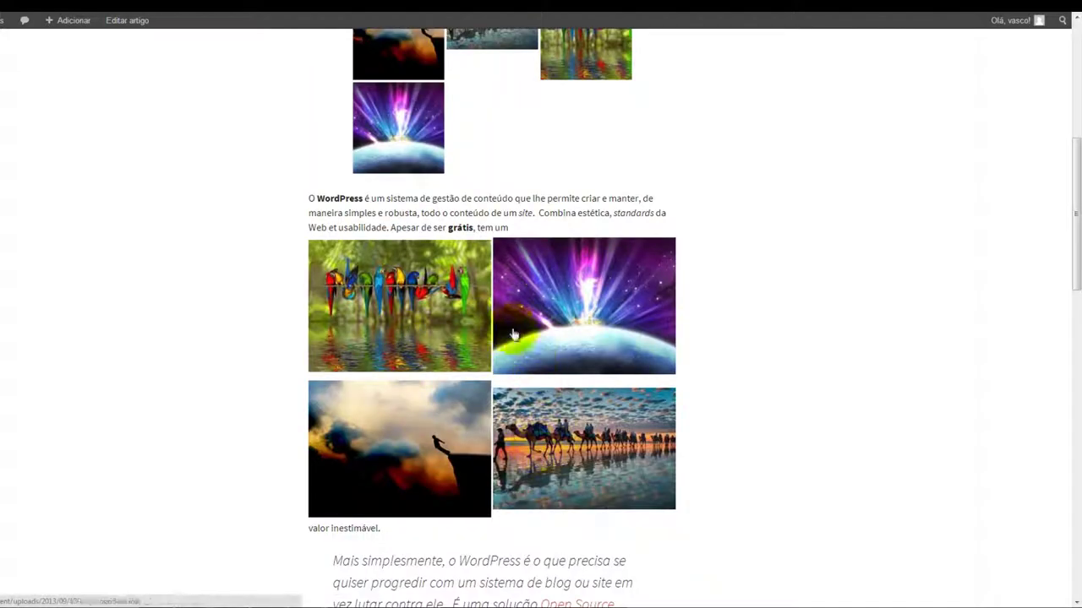
left_click(440, 318)
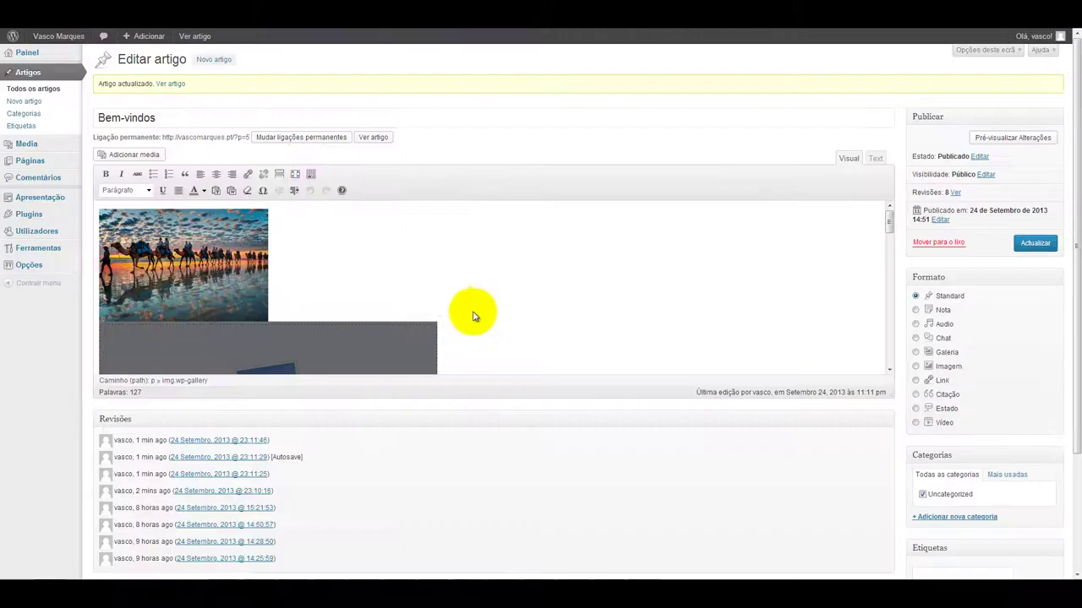
Step: Open the settings of the gallery placed below the camel image in the post
left_click(329, 343)
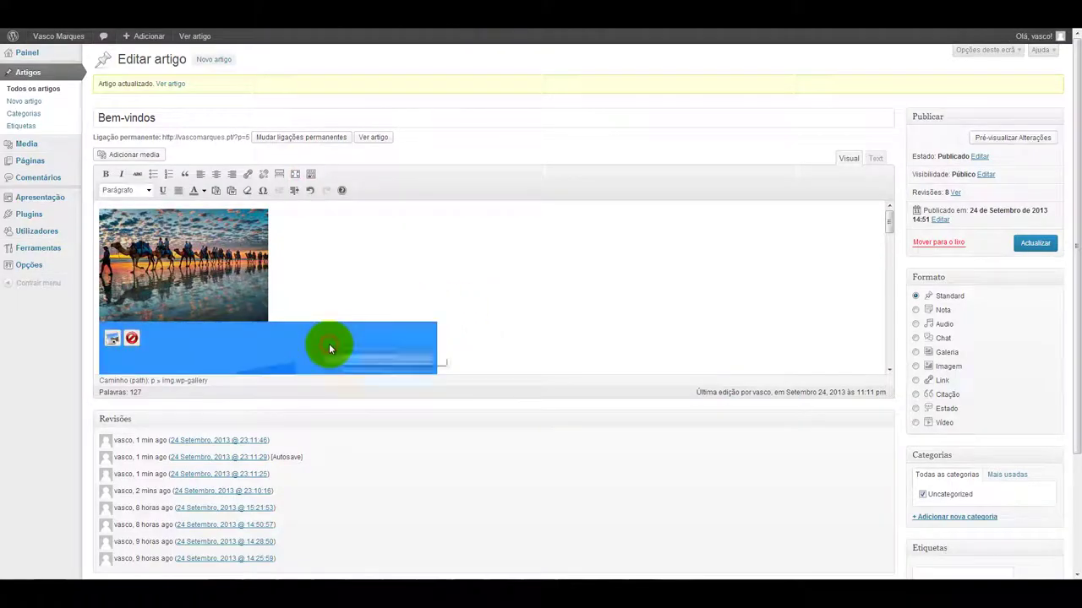
scroll(315, 285, "down", 5)
scroll(316, 285, "up", 5)
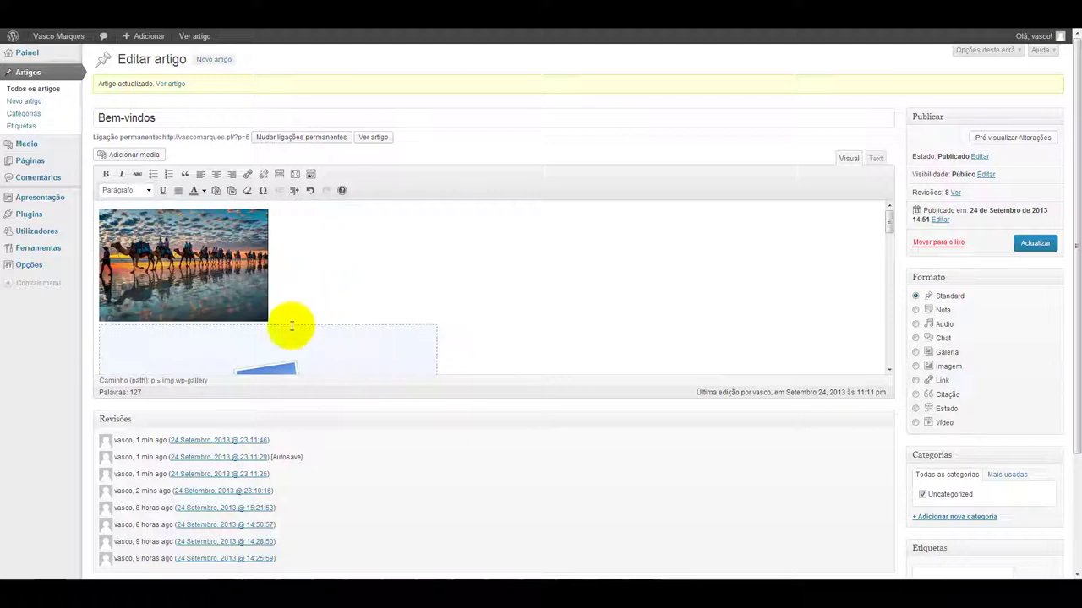
left_click(266, 351)
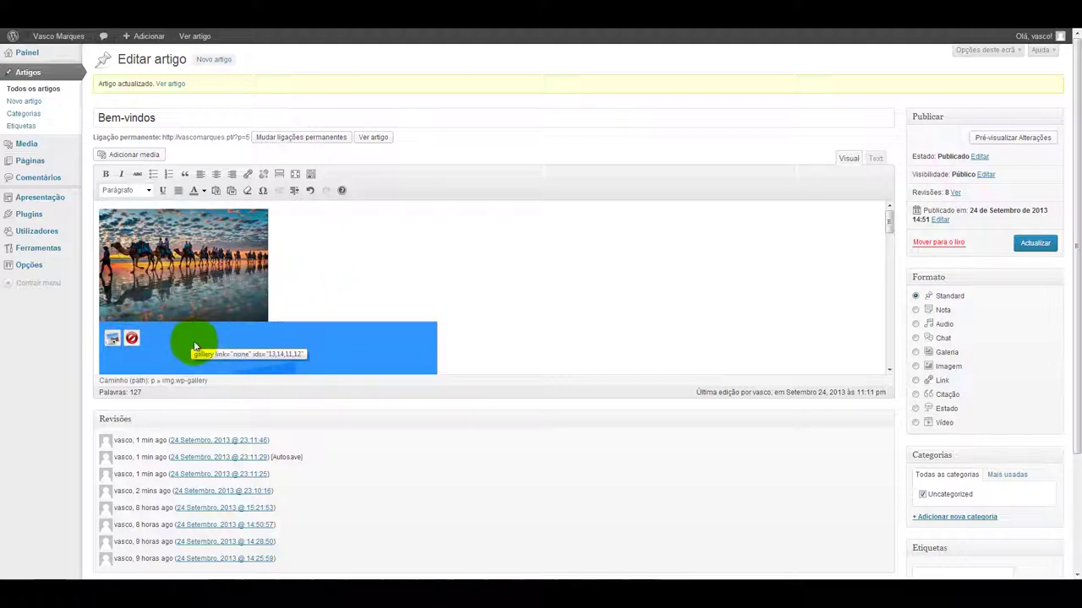
left_click(113, 344)
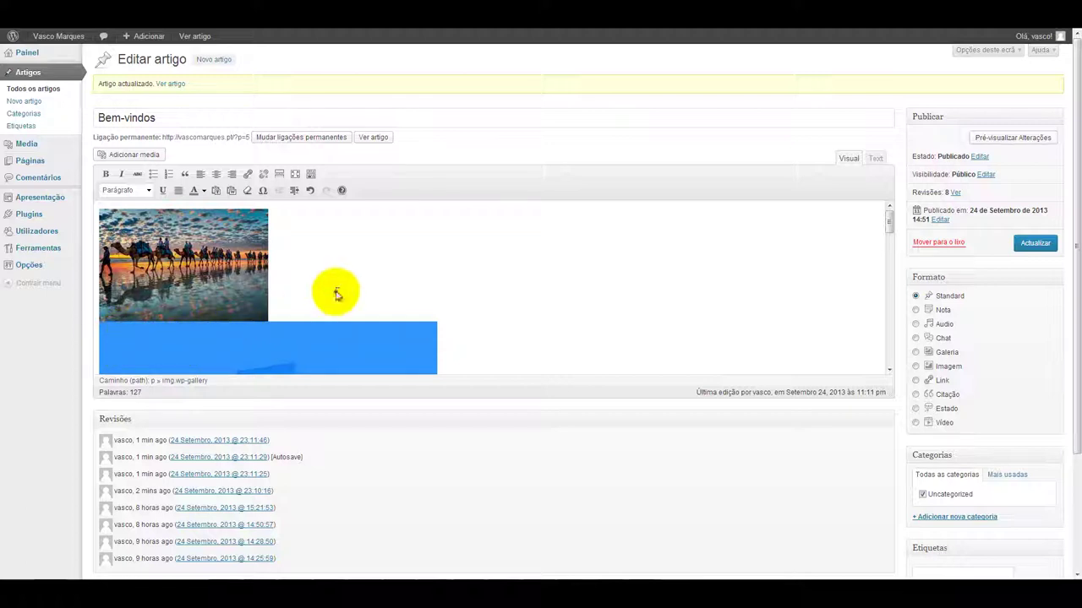
left_click(378, 243)
left_click(224, 288)
left_click(181, 350)
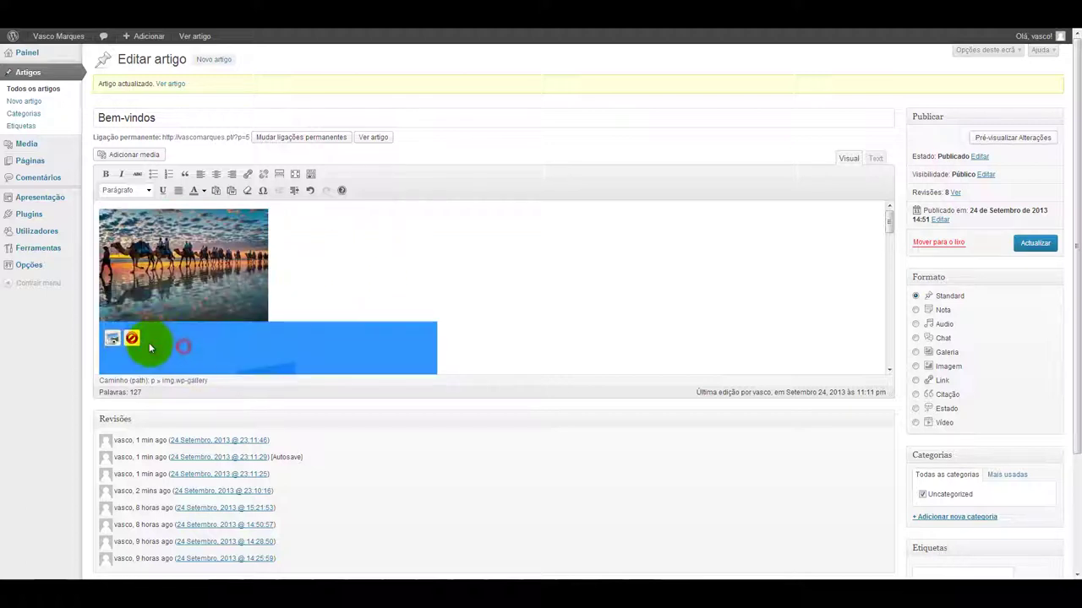
left_click(114, 339)
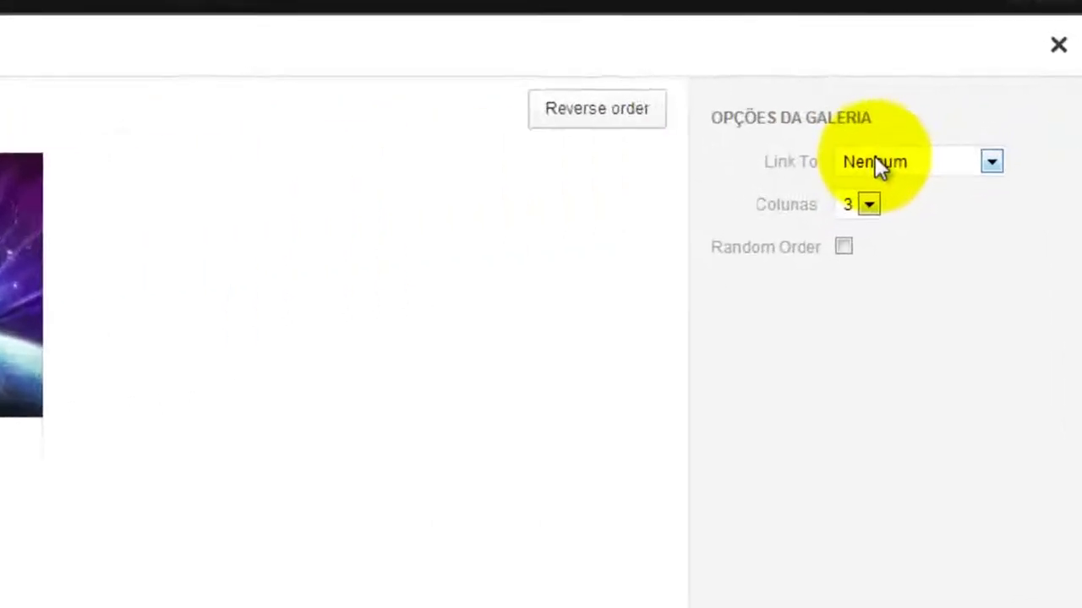
Step: Link the gallery images to Página de Anexos, set the gallery to 2 columns, and update the post
left_click(874, 161)
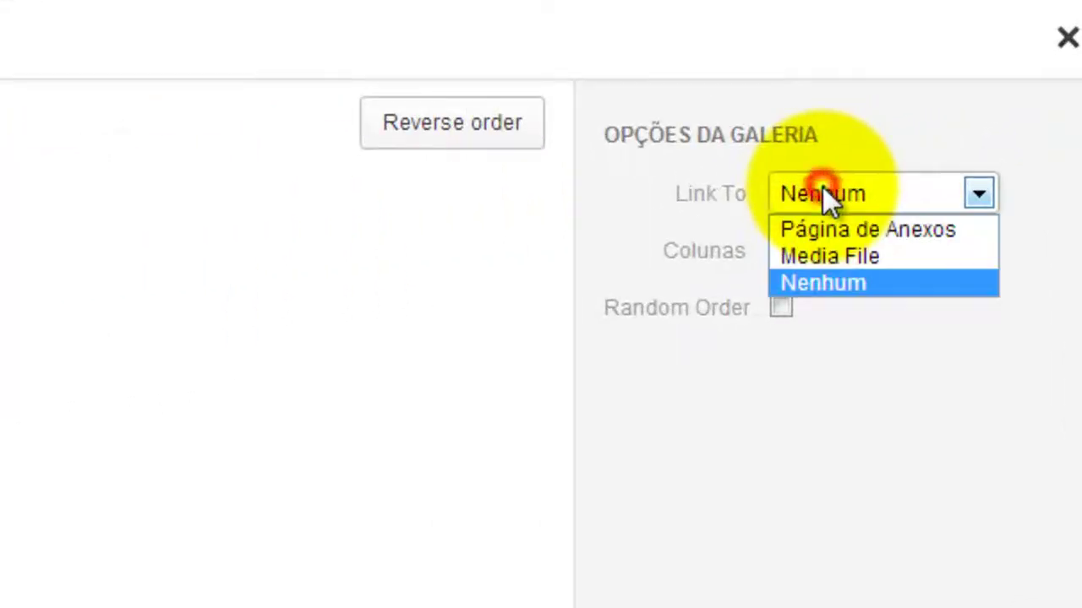
left_click(856, 228)
left_click(815, 251)
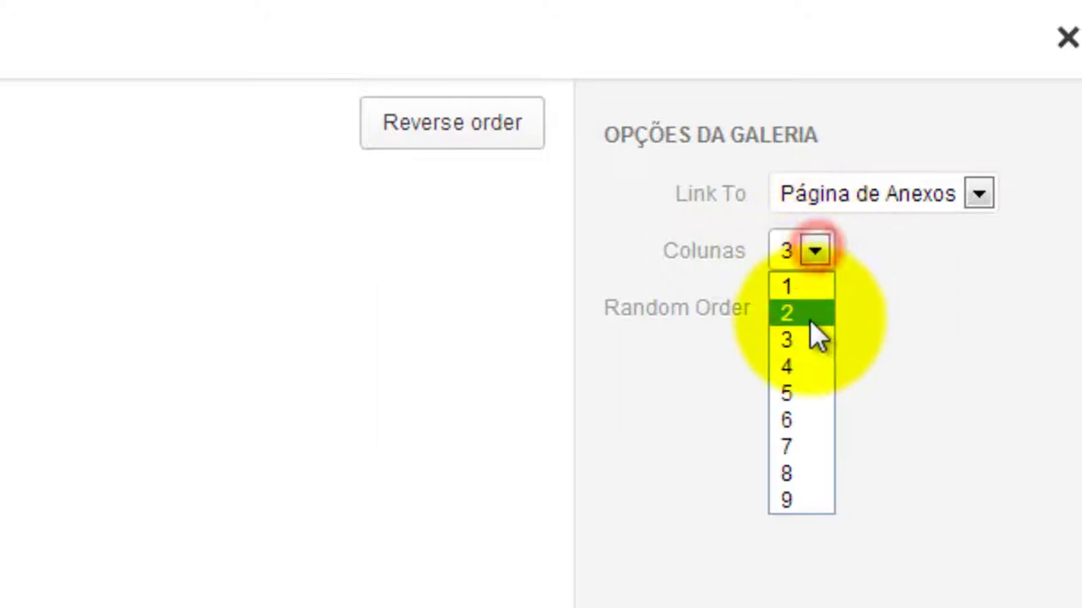
left_click(807, 313)
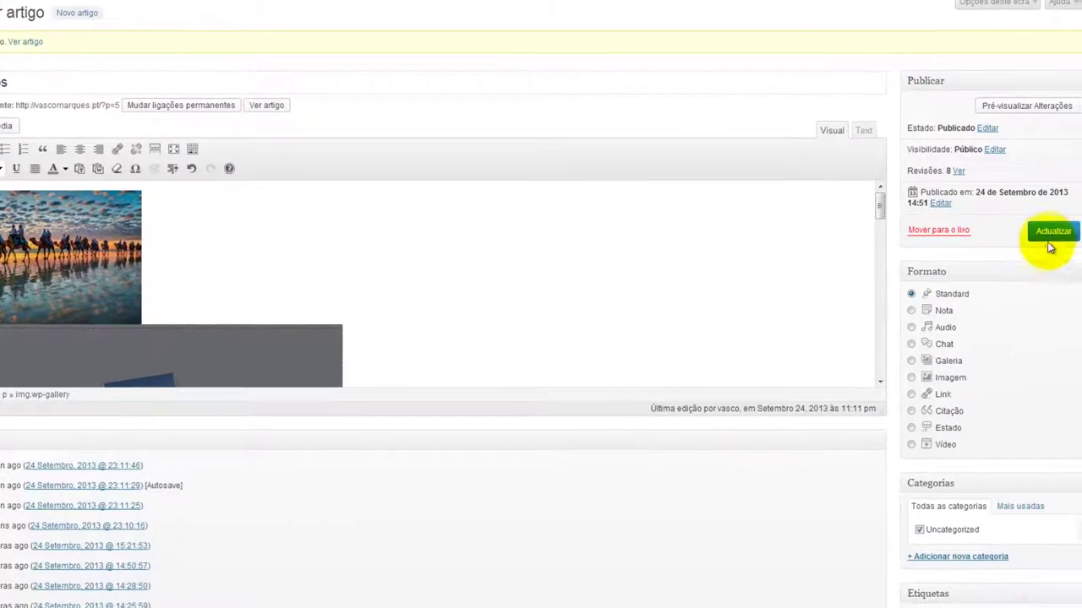
left_click(1048, 232)
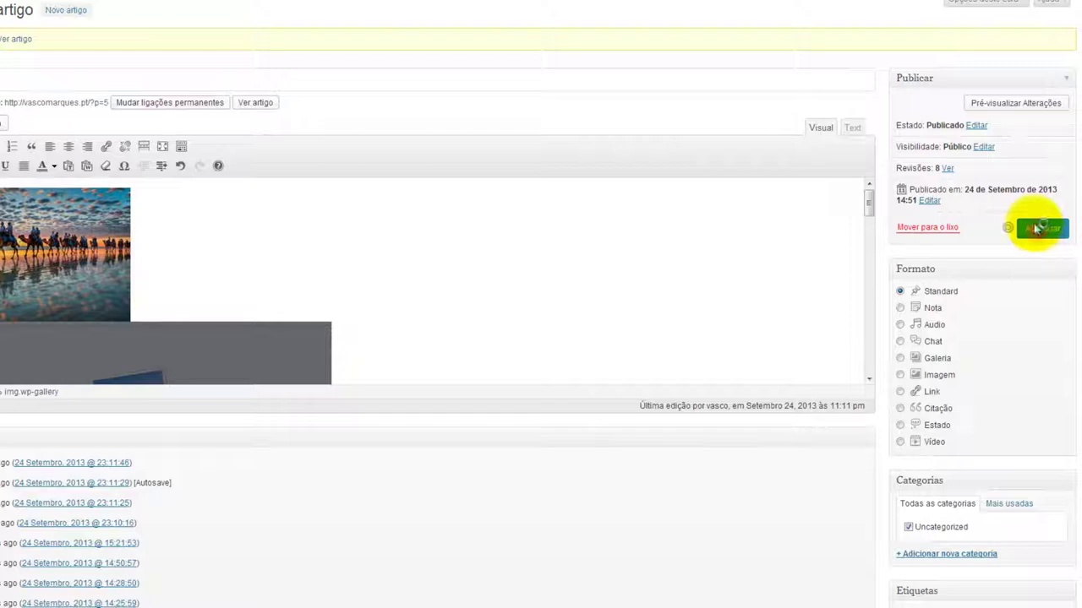
Step: Preview the post and view the attachment page of the cliff-jump image from the gallery
left_click(1004, 106)
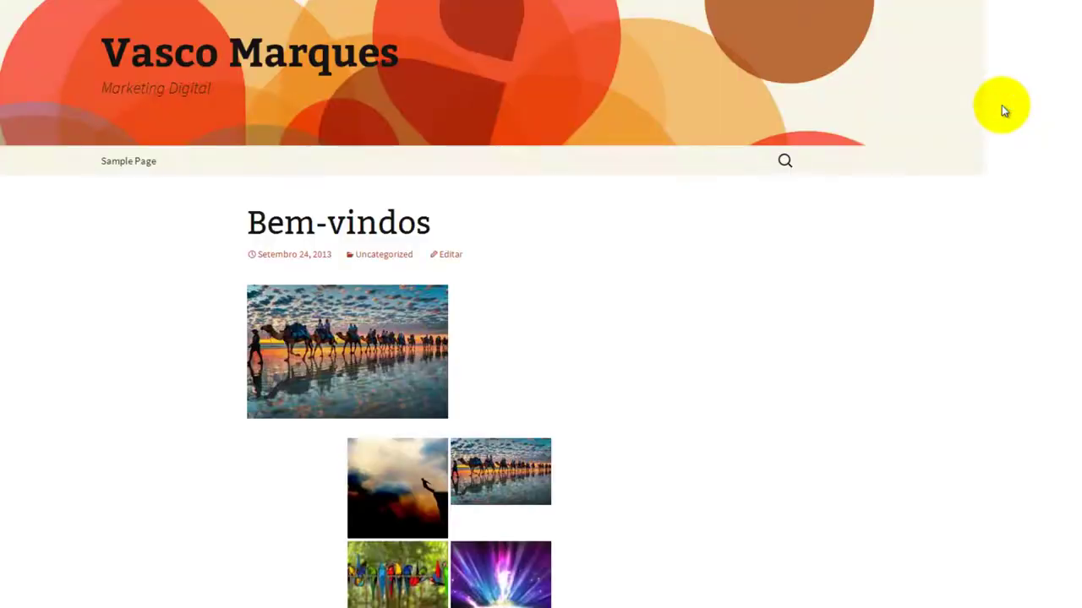
scroll(748, 386, "down", 3)
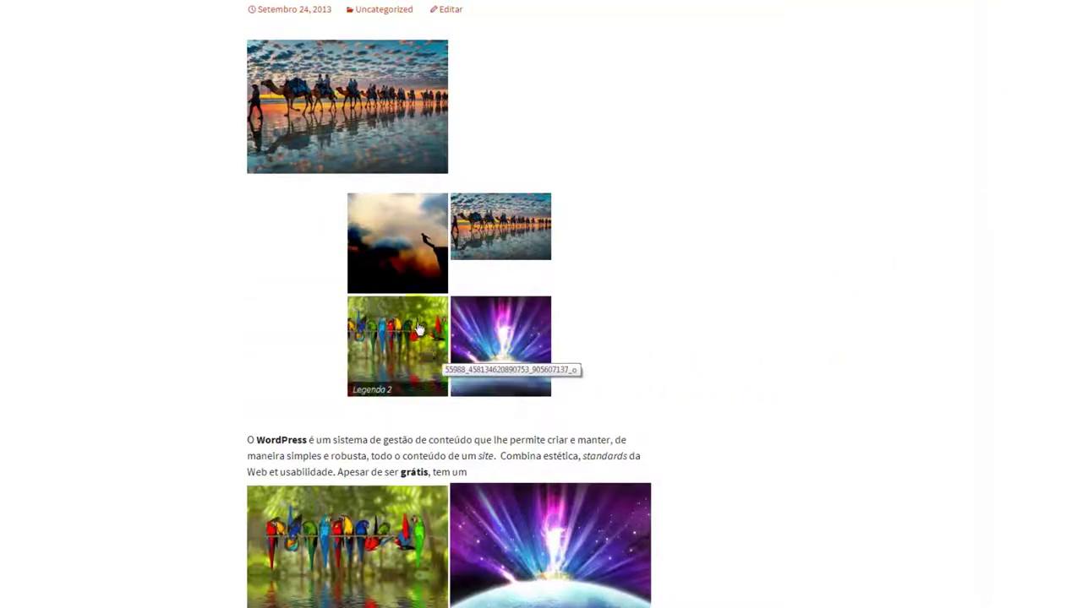
left_click(410, 234)
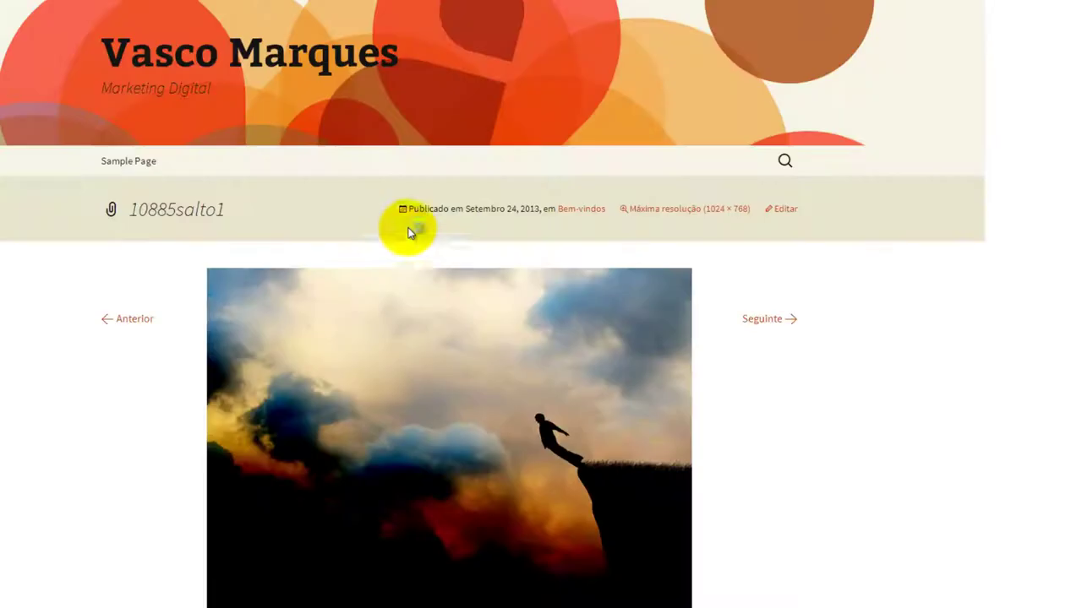
scroll(410, 285, "down", 3)
scroll(409, 288, "up", 3)
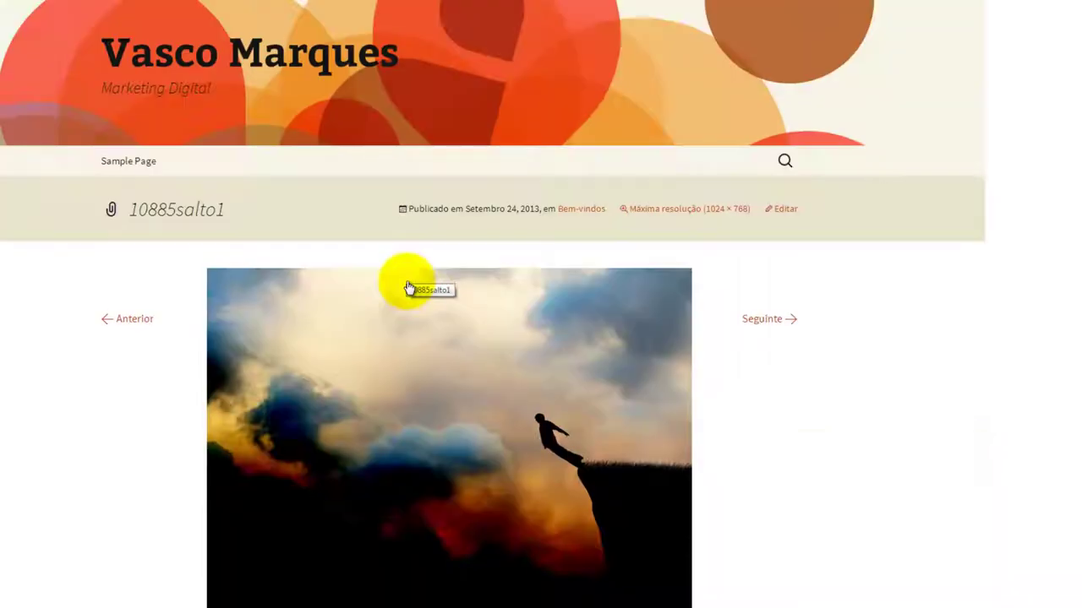
scroll(408, 288, "down", 3)
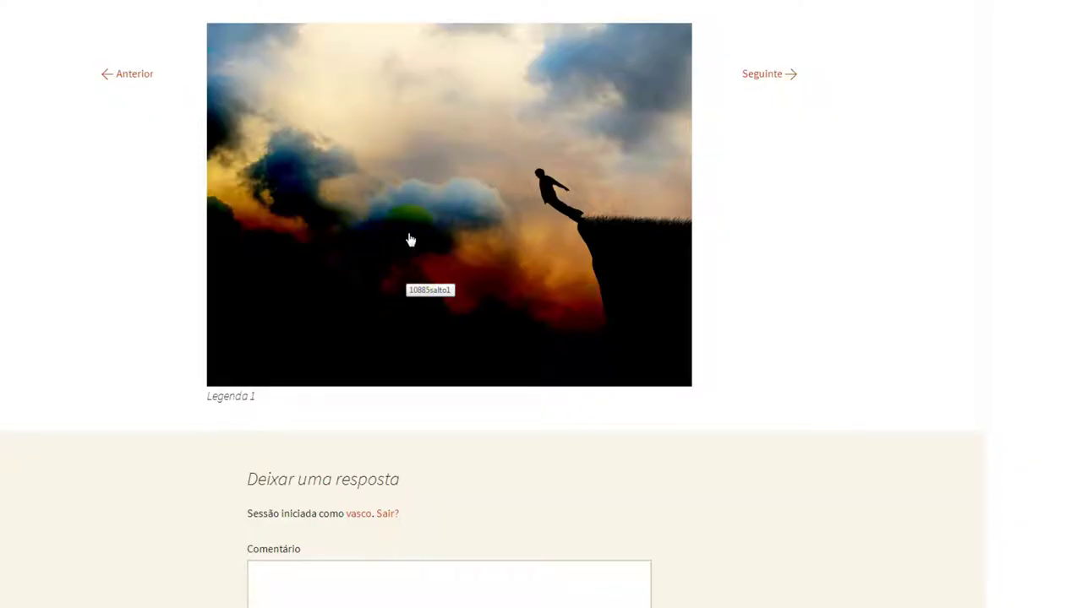
Step: Browse forwards and backwards through the attachment pages of the gallery images, examining each image's title
left_click(552, 169)
left_click(765, 326)
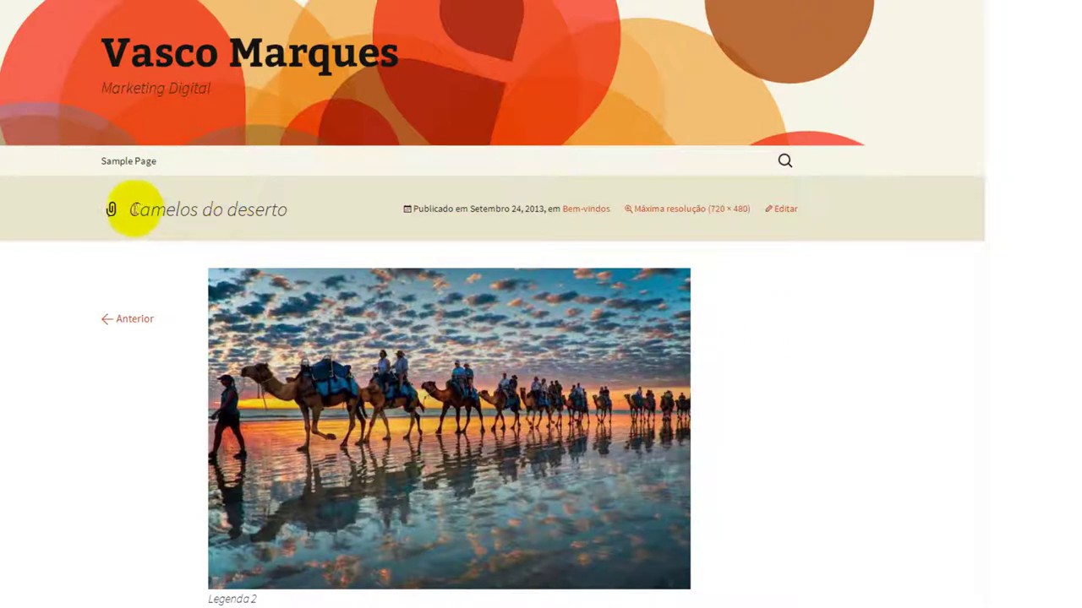
left_click_drag(133, 210, 306, 216)
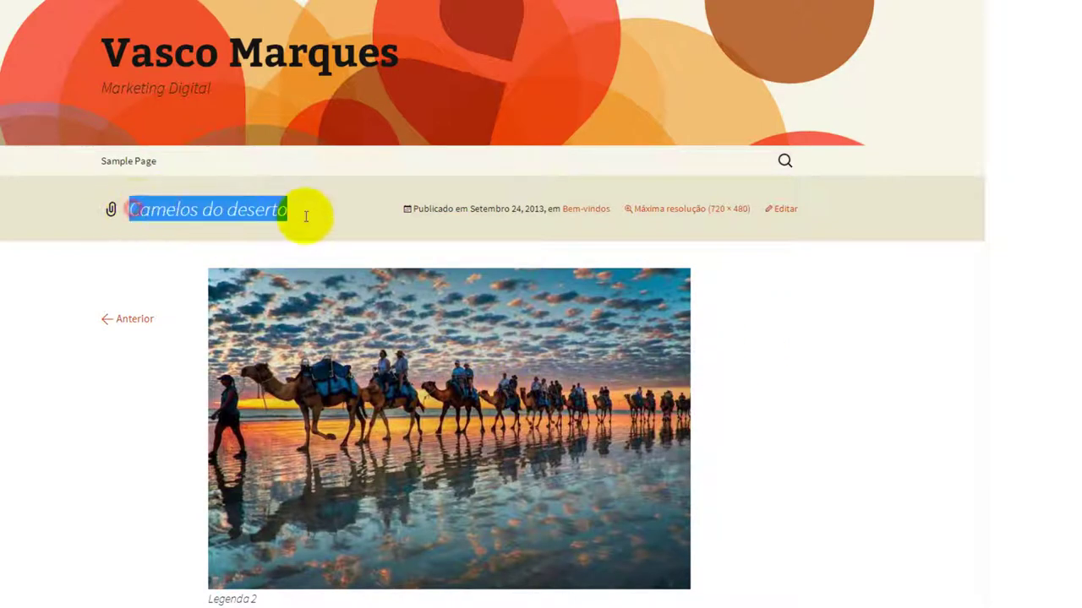
left_click(139, 323)
left_click(138, 321)
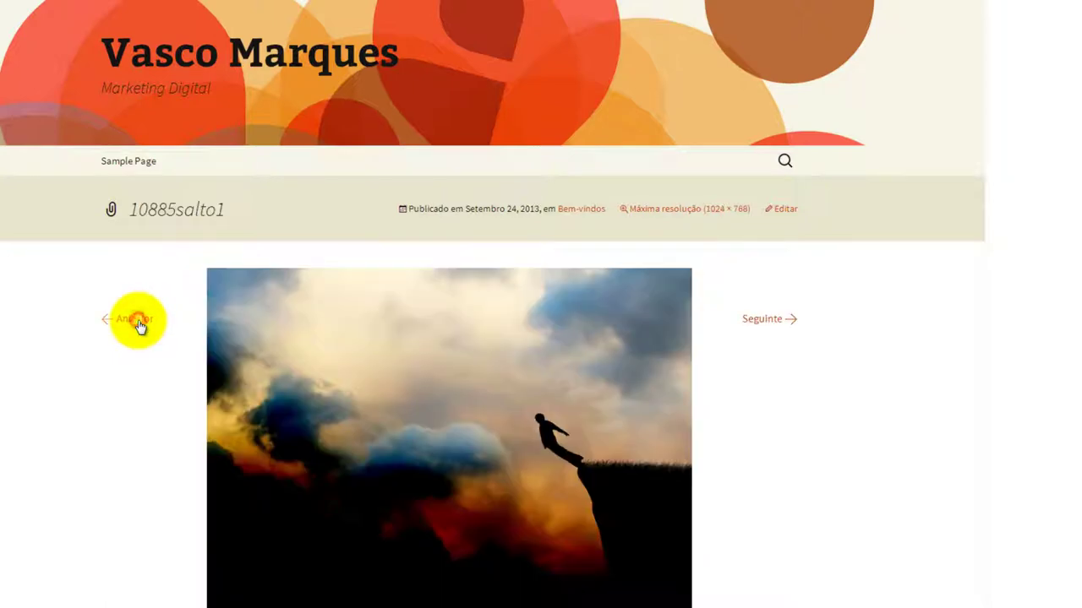
left_click(137, 323)
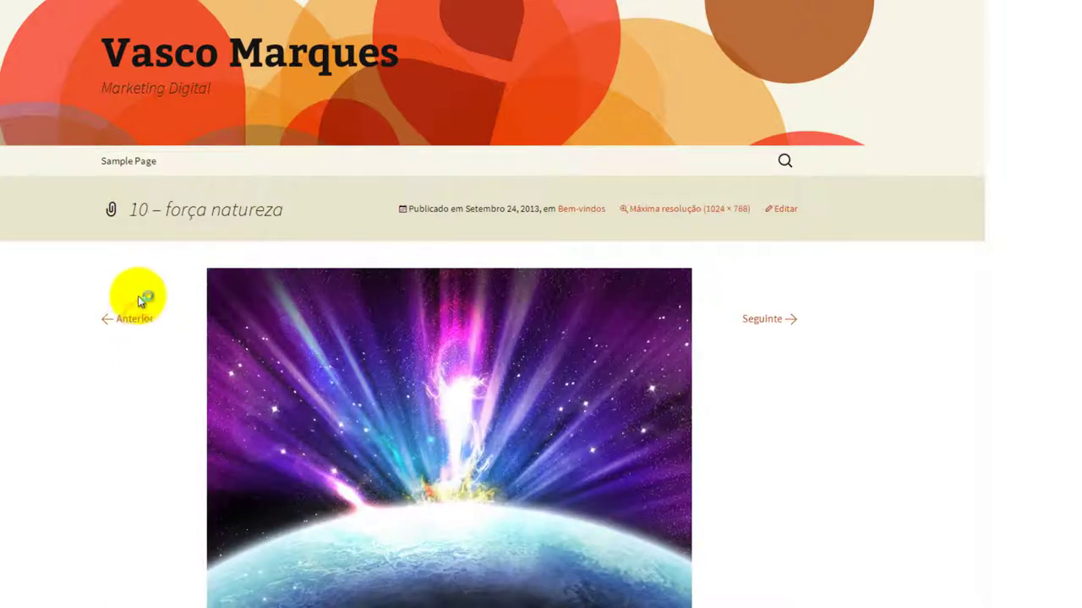
left_click_drag(128, 209, 451, 210)
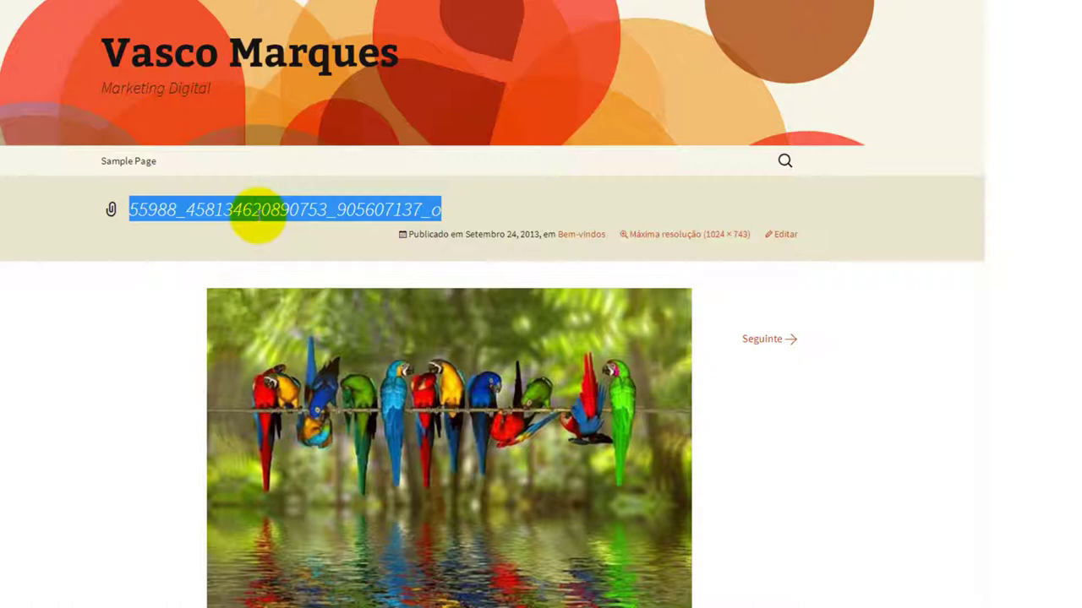
left_click(766, 340)
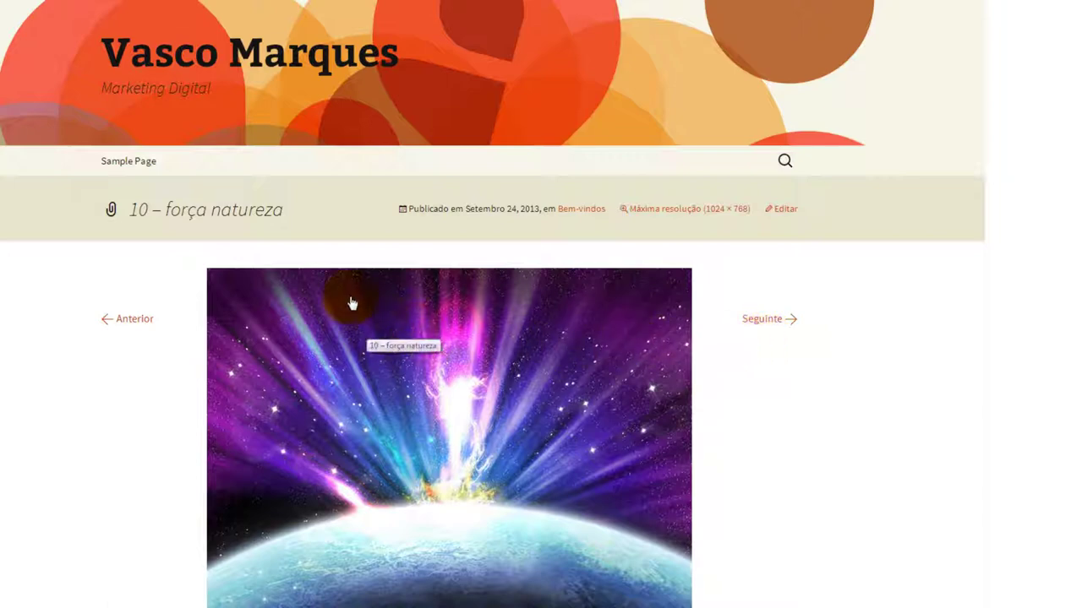
left_click_drag(133, 210, 299, 210)
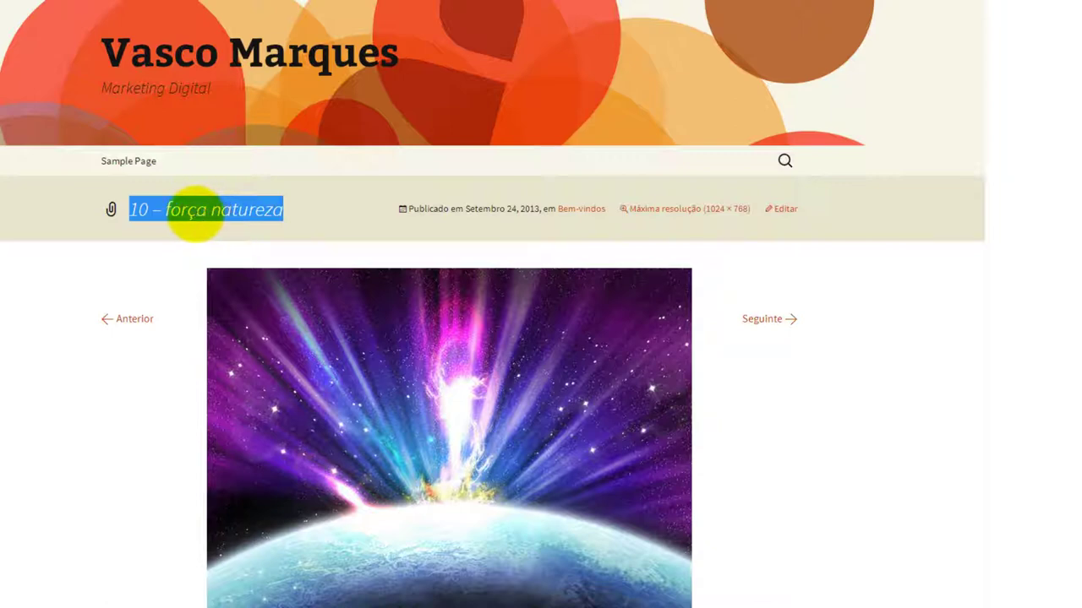
left_click(145, 319)
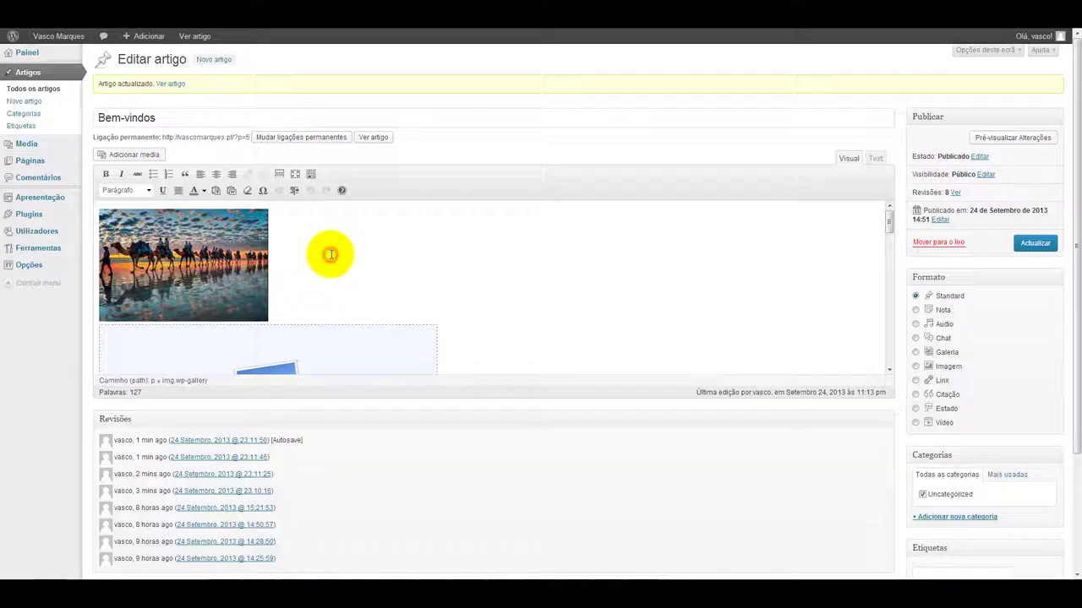
Step: Open Set Featured Image for the post and select the camel image from the media library
left_click(148, 157)
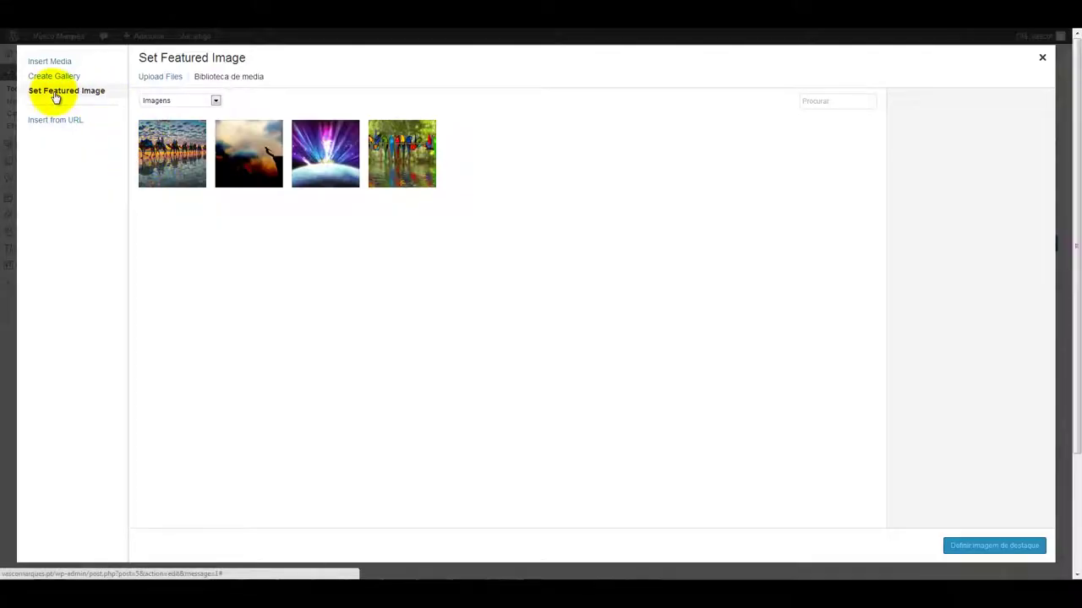
left_click(51, 99)
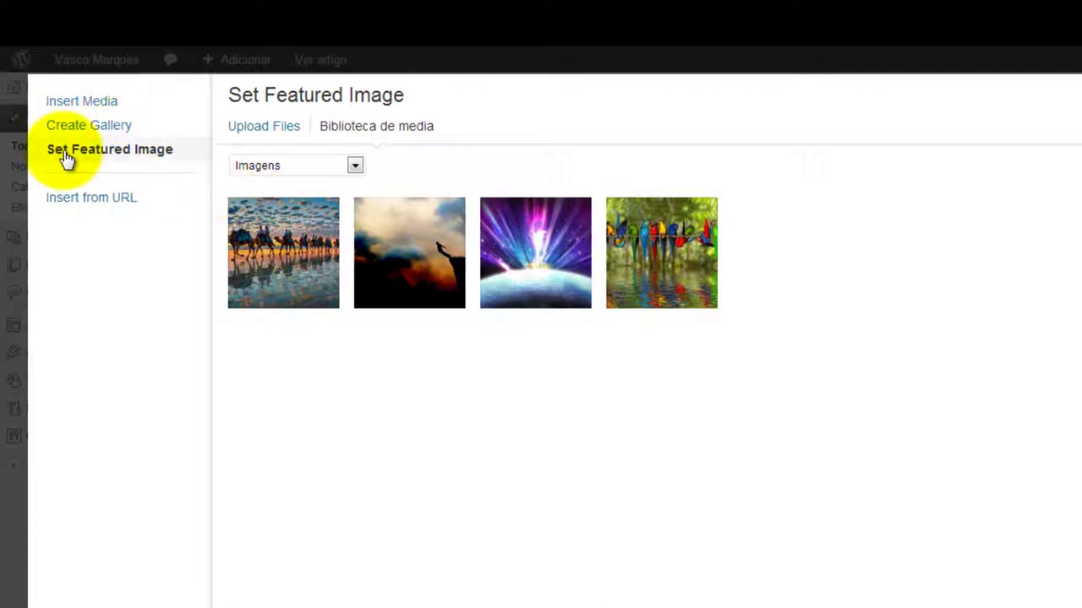
left_click(294, 258)
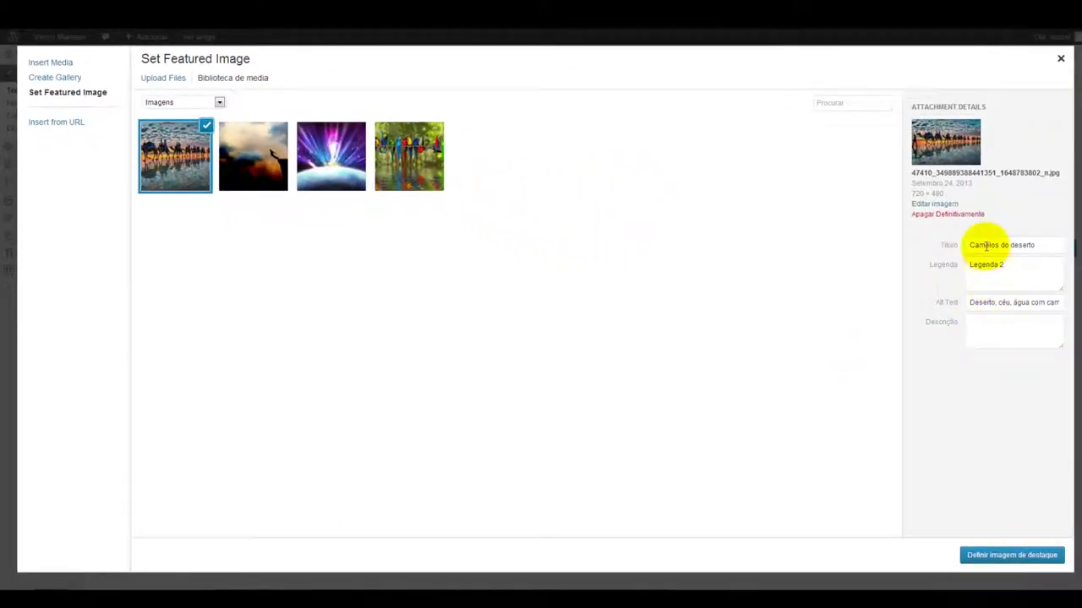
Step: Copy the camel image's title, Camelos do deserto, into its description
left_click(978, 245)
left_click(985, 265)
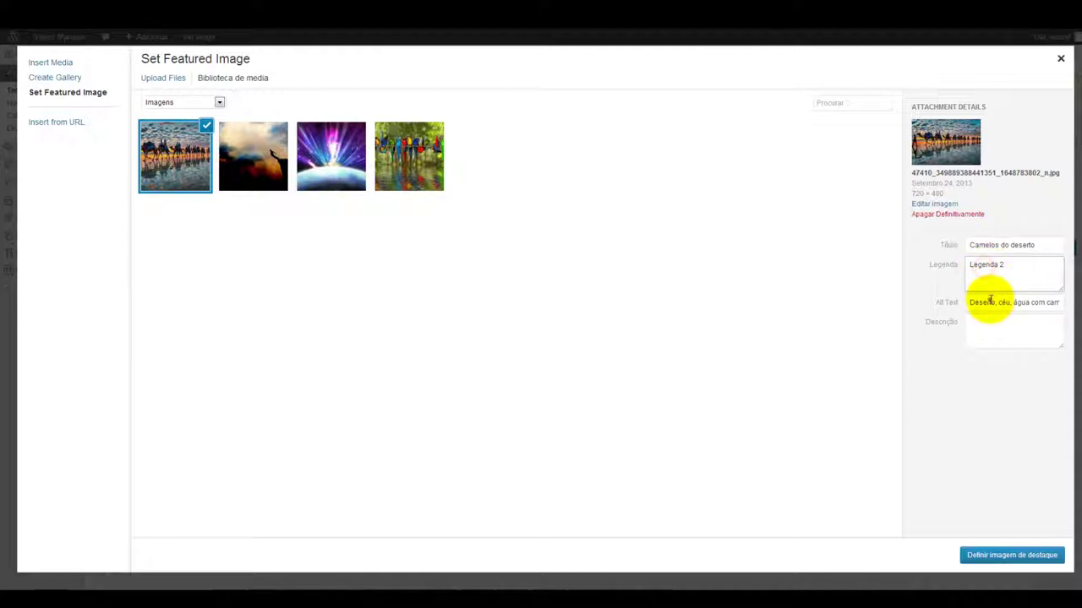
left_click(990, 301)
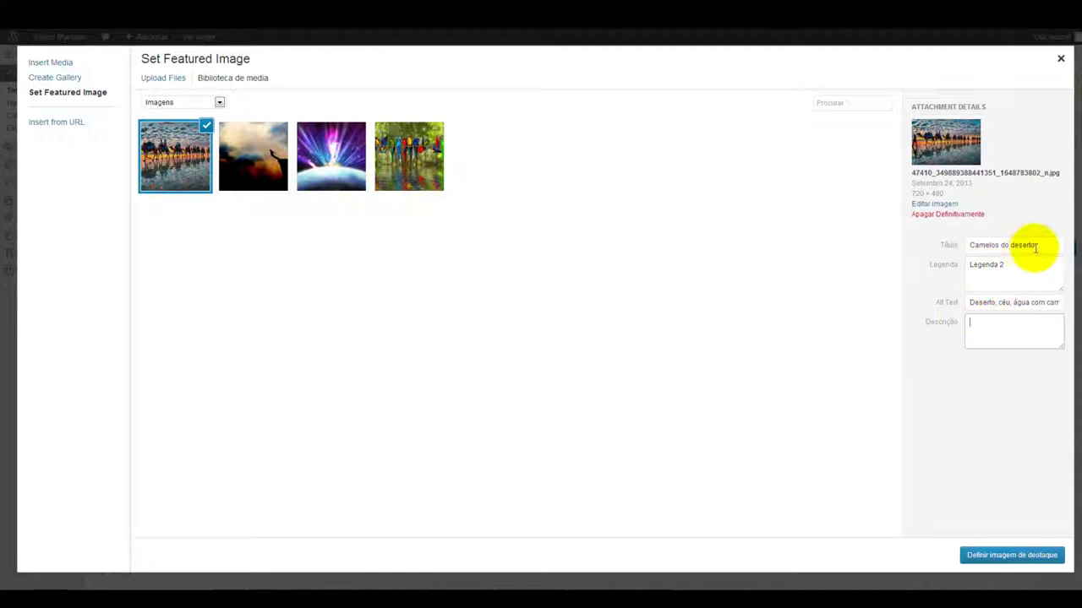
left_click_drag(1036, 248, 922, 246)
key("ctrl+c")
left_click(991, 328)
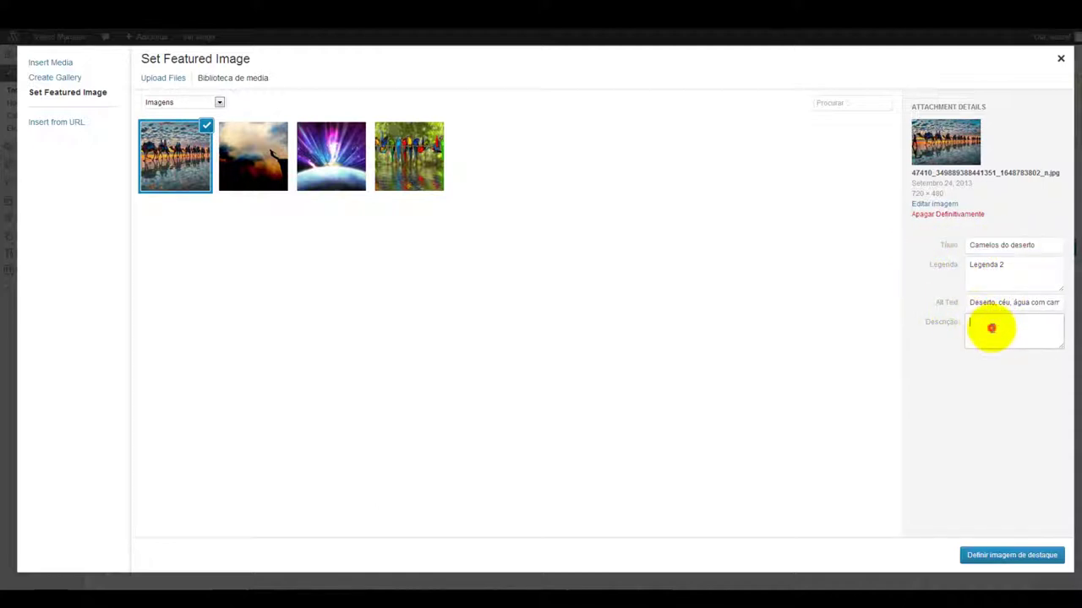
key("ctrl+v")
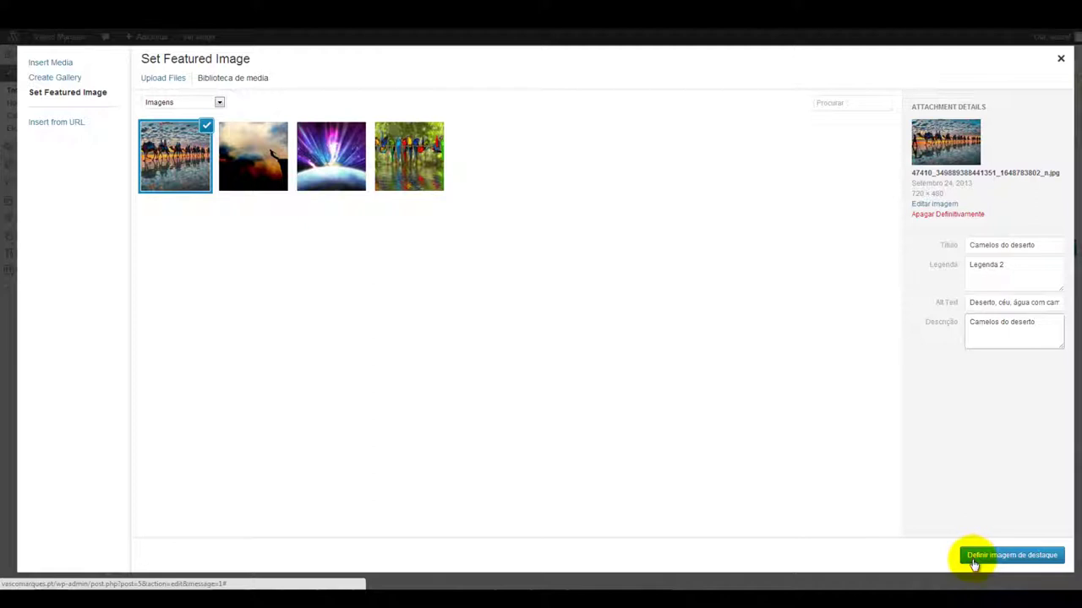
triple_click(1057, 174)
left_click(1011, 174)
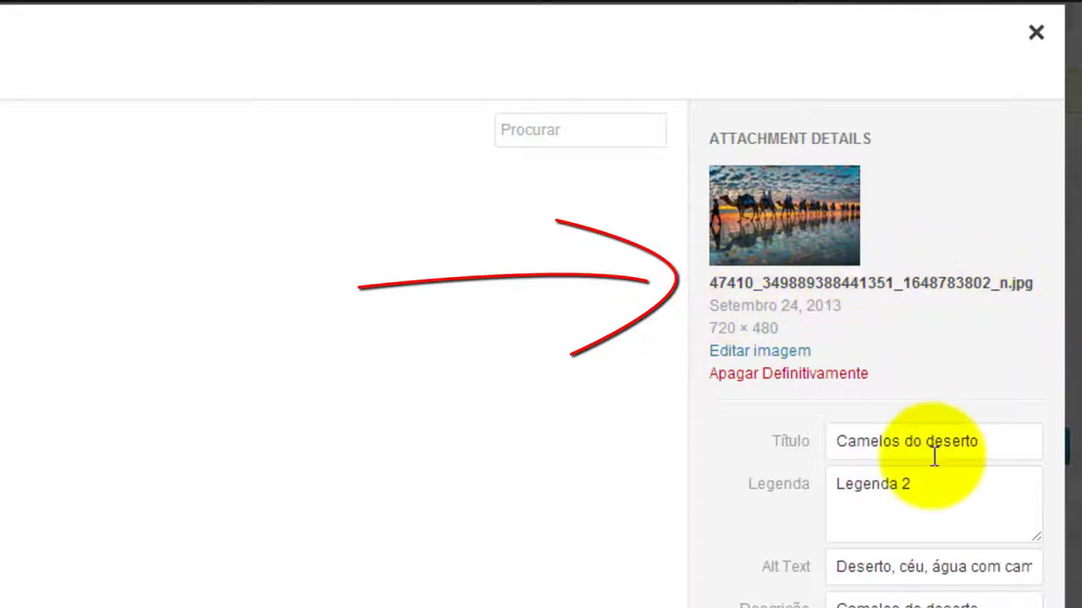
Step: Examine the file names of the camel, cosmic-light and parrots images in the media library, comparing the camel image's file name with its title
left_click_drag(997, 442, 821, 459)
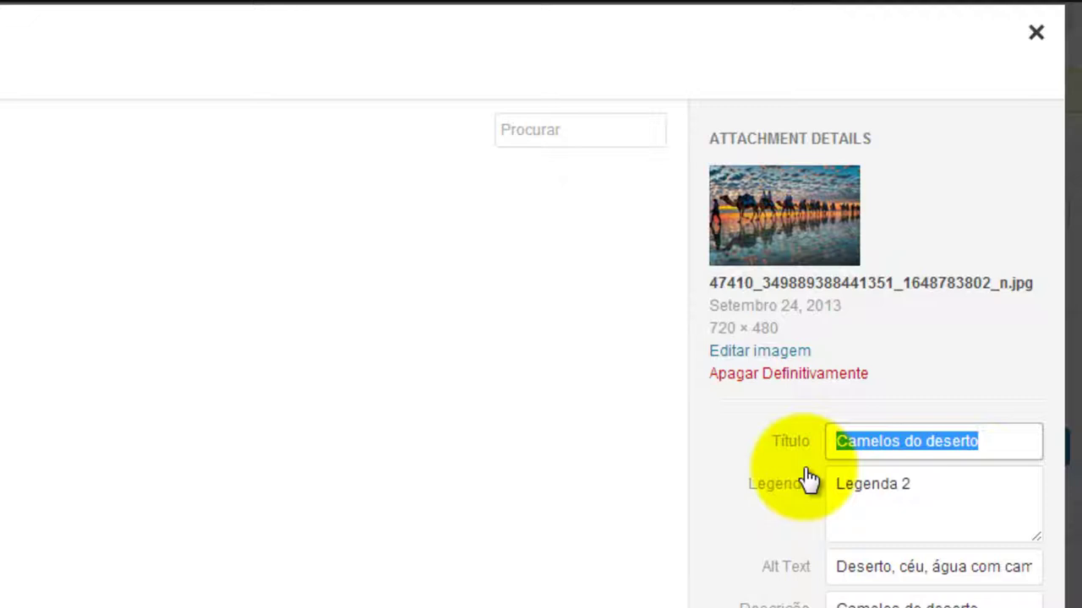
left_click_drag(1040, 286, 979, 289)
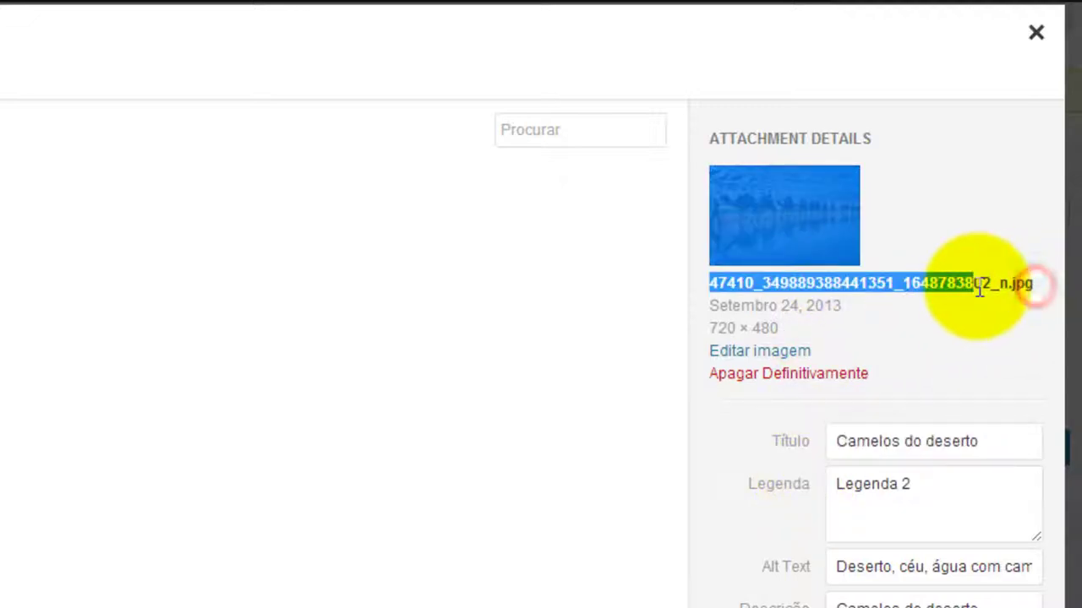
left_click(940, 285)
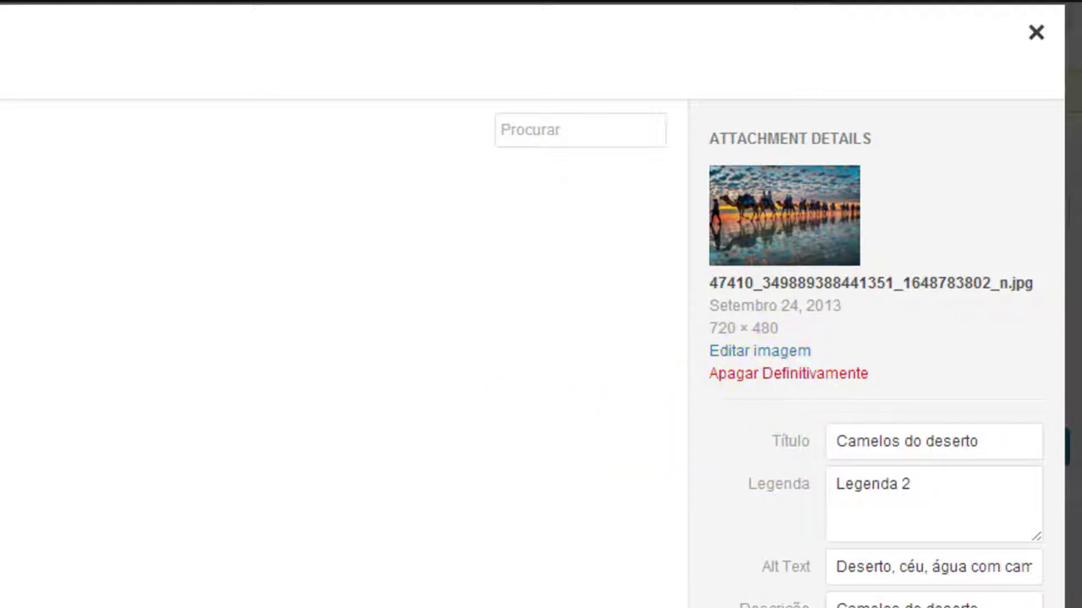
key("Right")
key("Right")
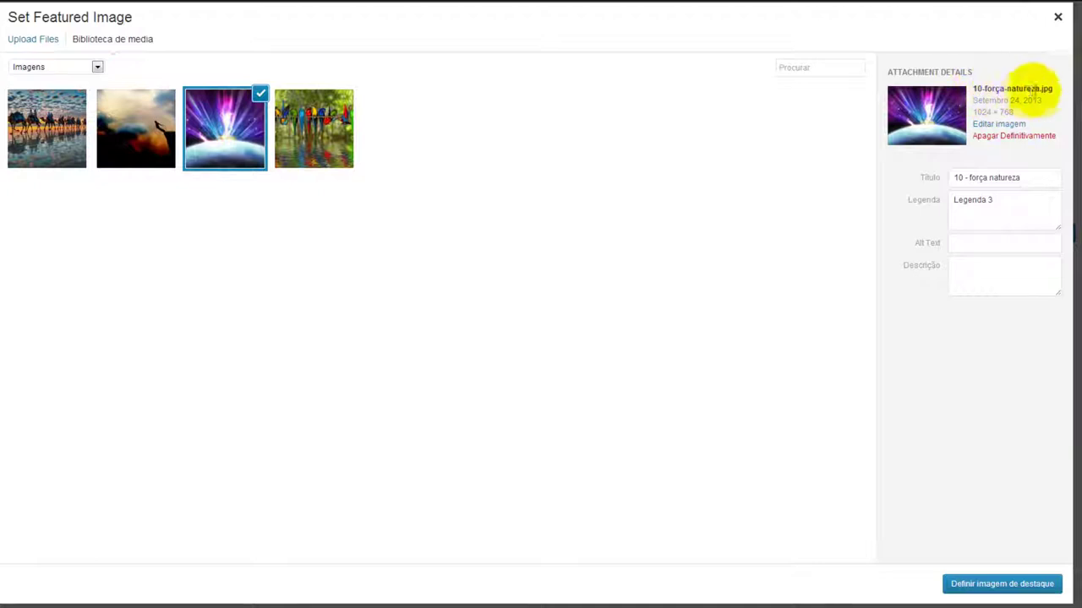
triple_click(1041, 89)
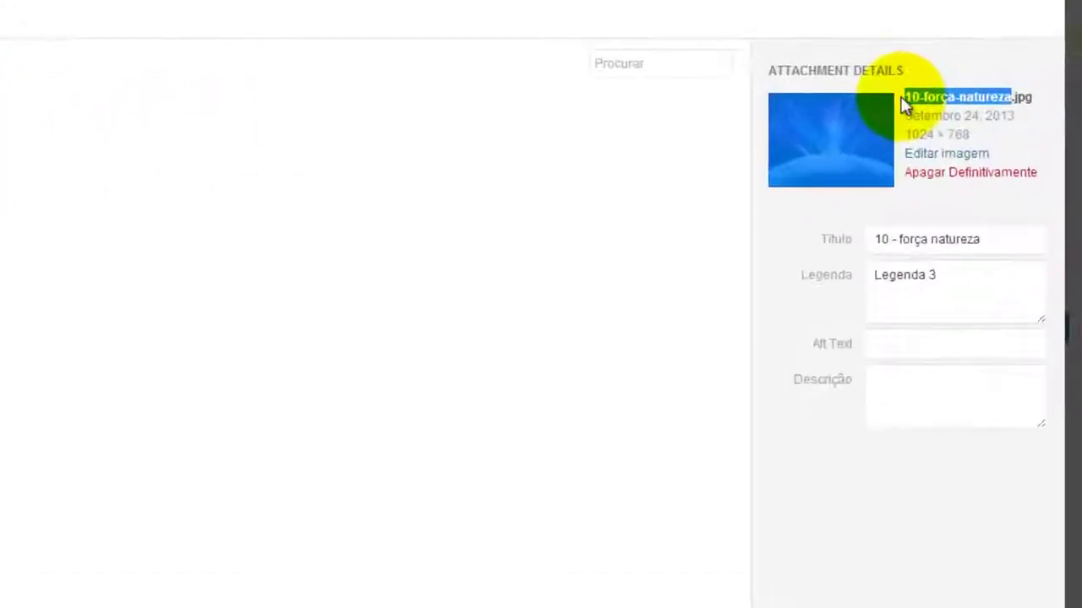
left_click(1041, 89)
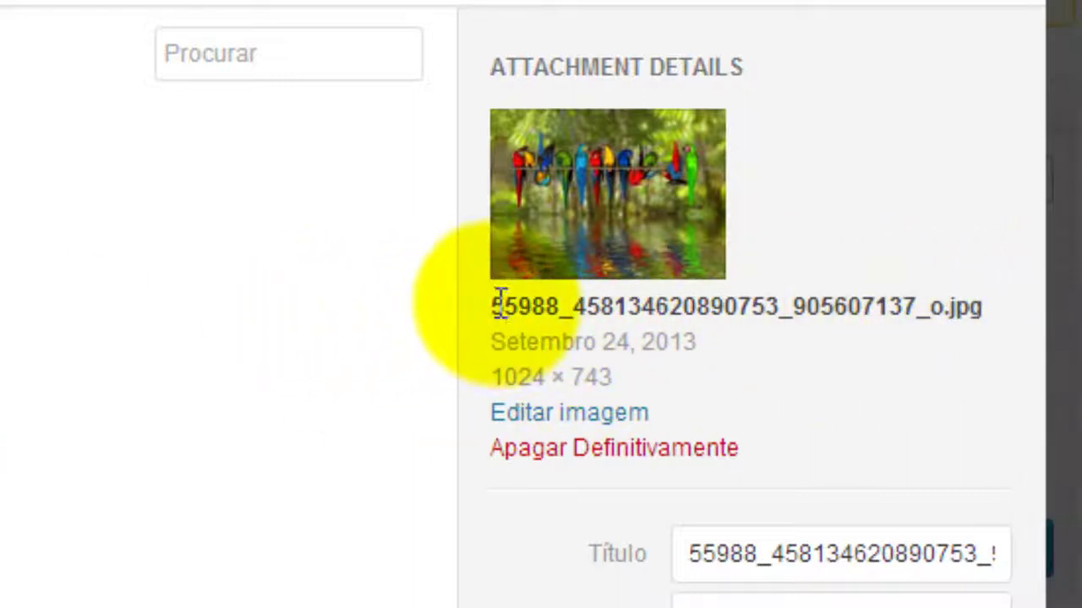
left_click_drag(493, 307, 948, 311)
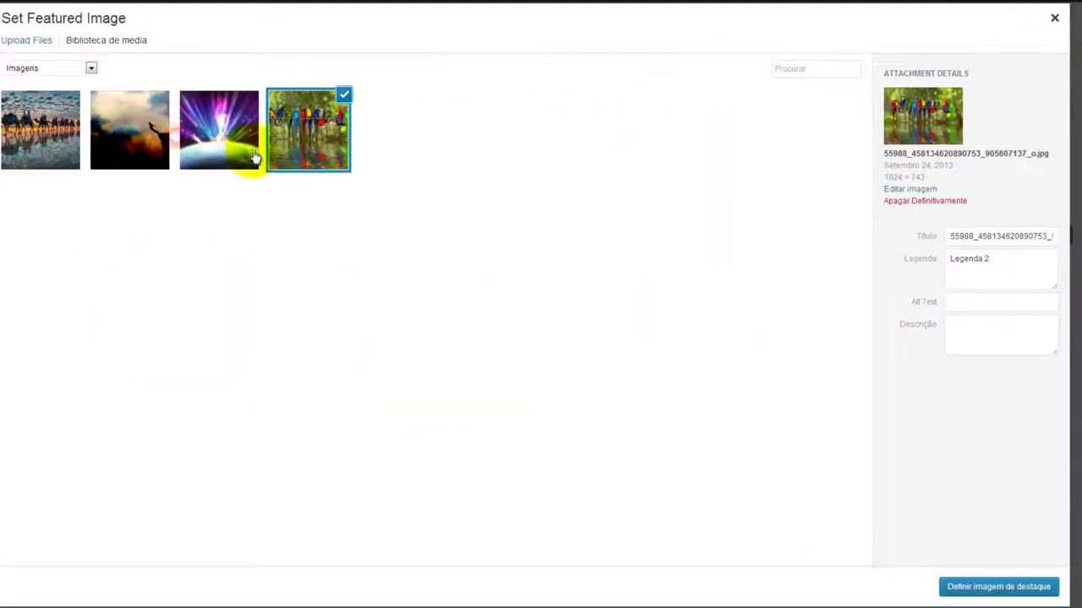
Step: Set the image 10-força-natureza.jpg as the featured image of the post
left_click(255, 158)
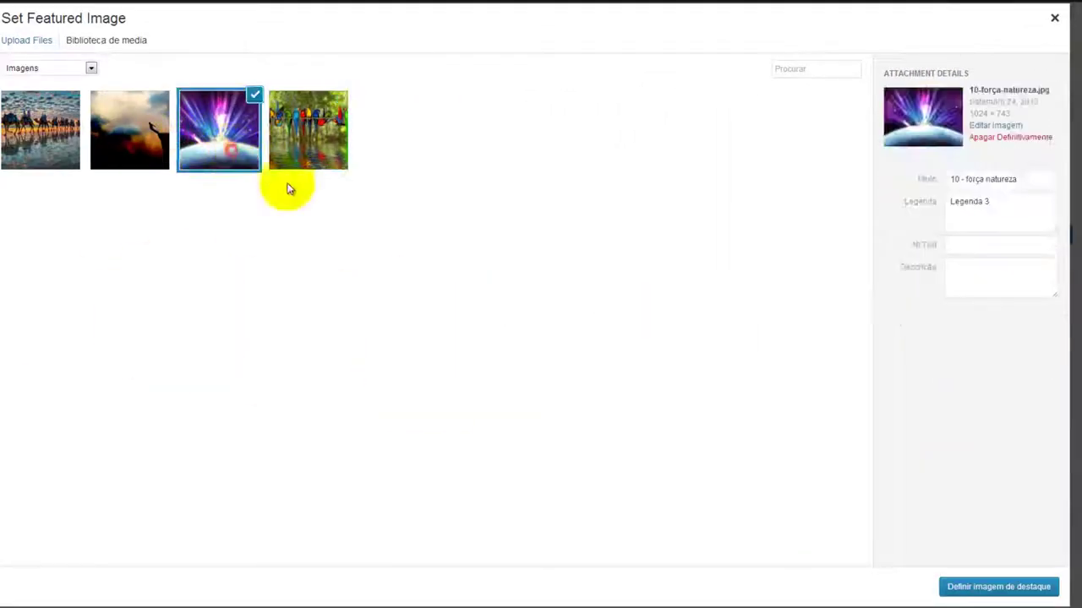
left_click_drag(1048, 90, 989, 93)
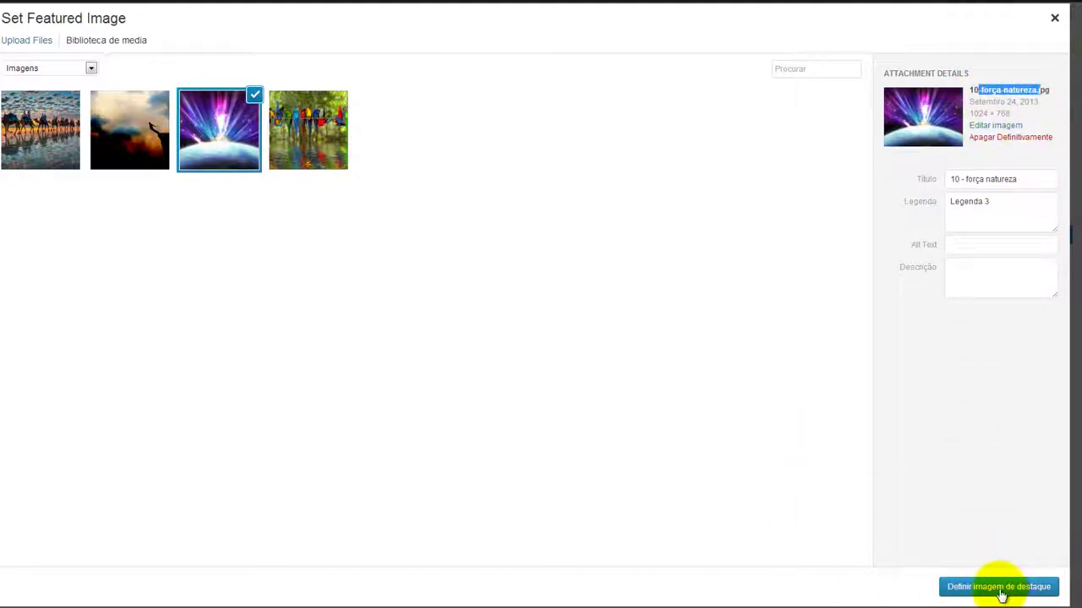
left_click(999, 591)
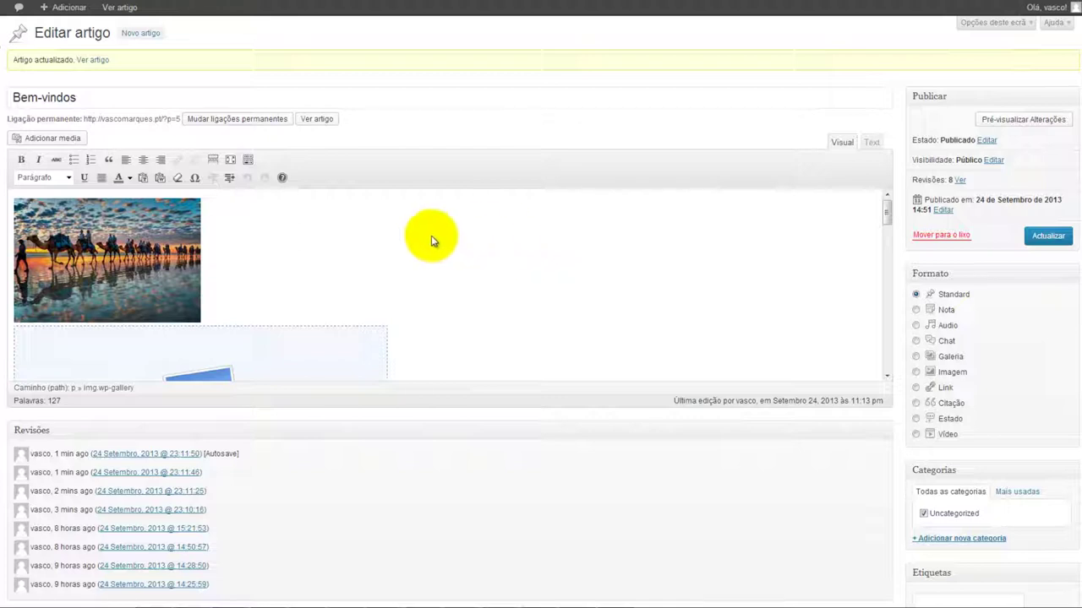
Step: Check the post's content and featured image, and view the Set Featured Image section of the media dialog before closing it
scroll(253, 287, "down", 5)
scroll(165, 274, "up", 5)
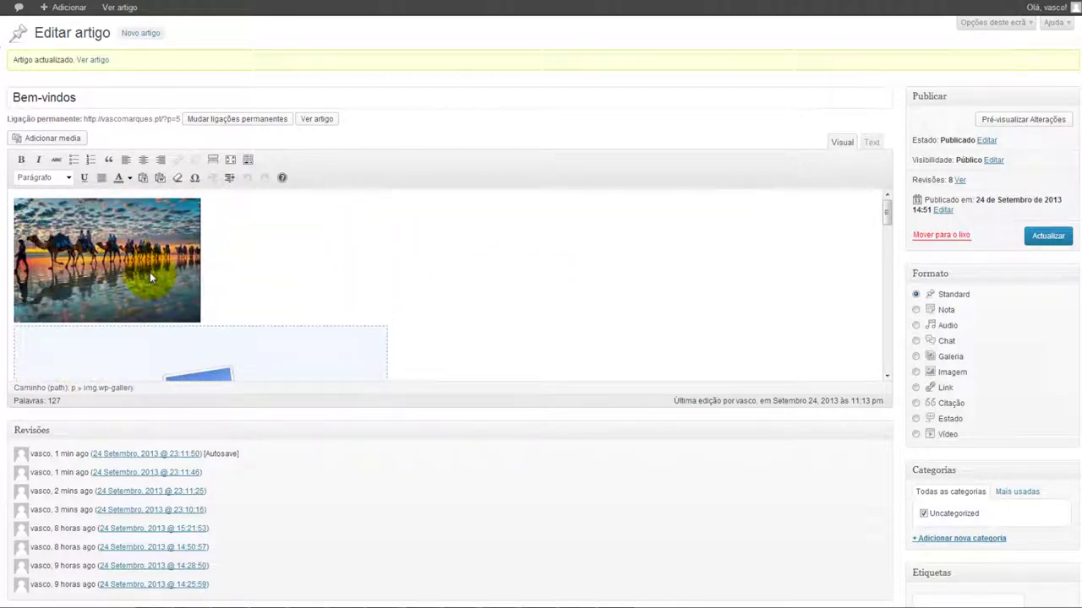
scroll(1011, 394, "down", 3)
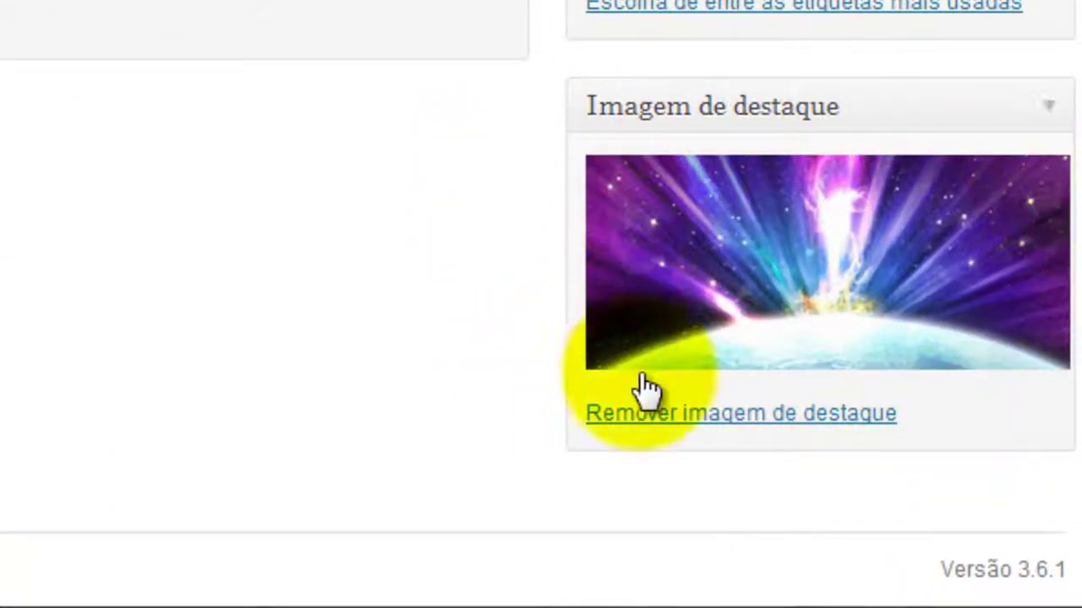
scroll(935, 297, "up", 3)
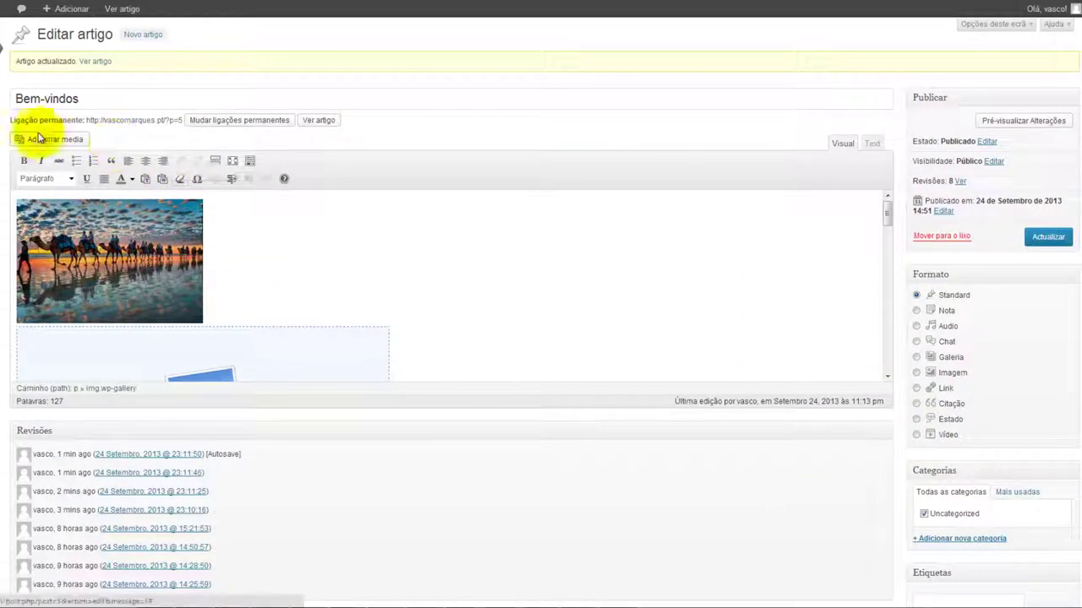
left_click(9, 109)
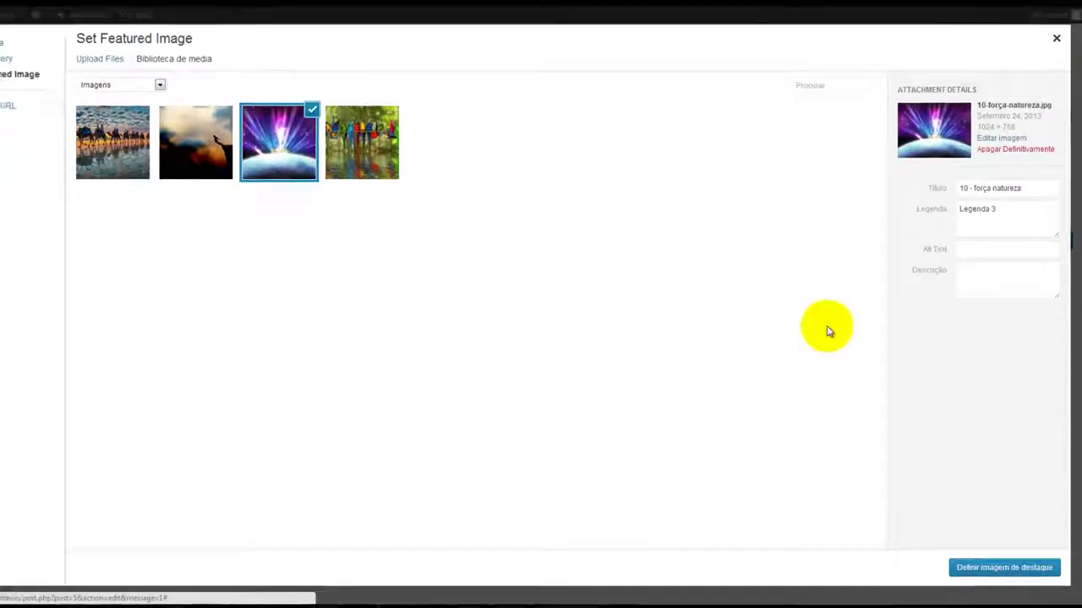
left_click(1057, 63)
Step: Remove the post's featured image and set 10-força-natureza.jpg as the featured image again
scroll(1062, 398, "down", 3)
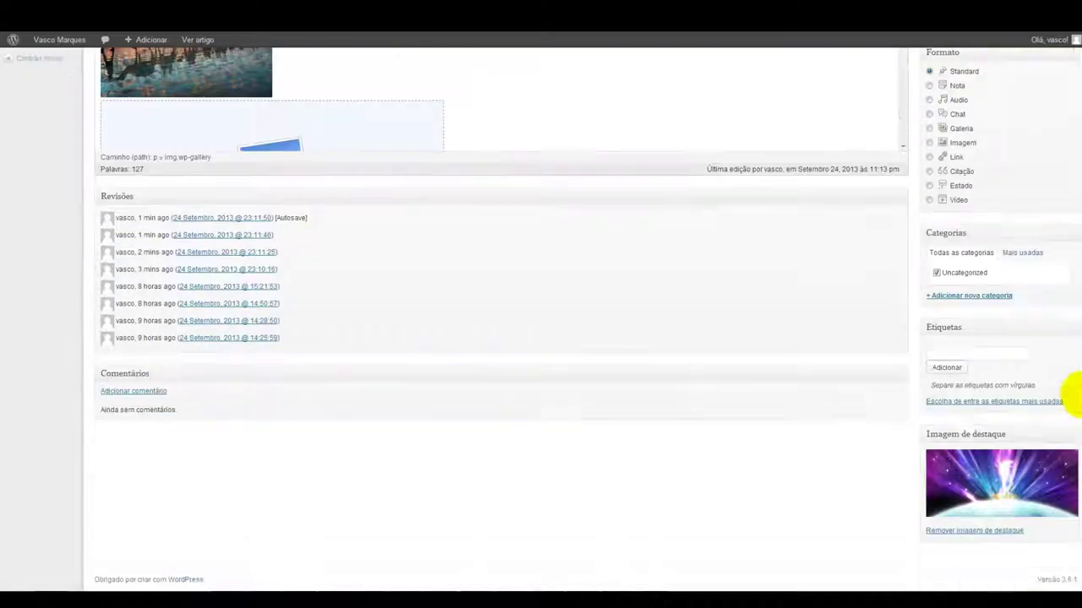
left_click(979, 532)
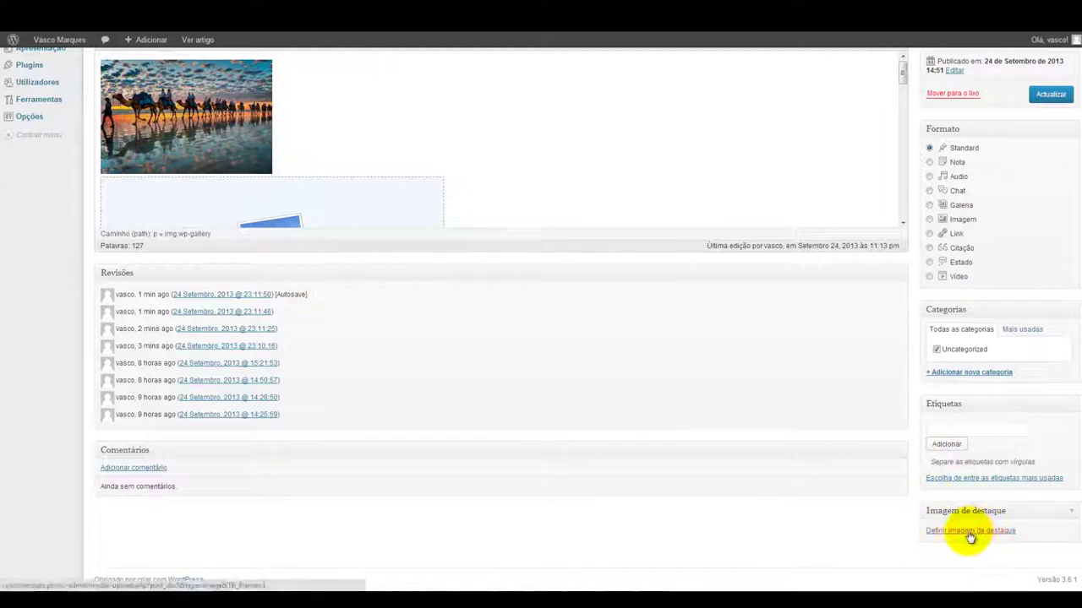
left_click(970, 532)
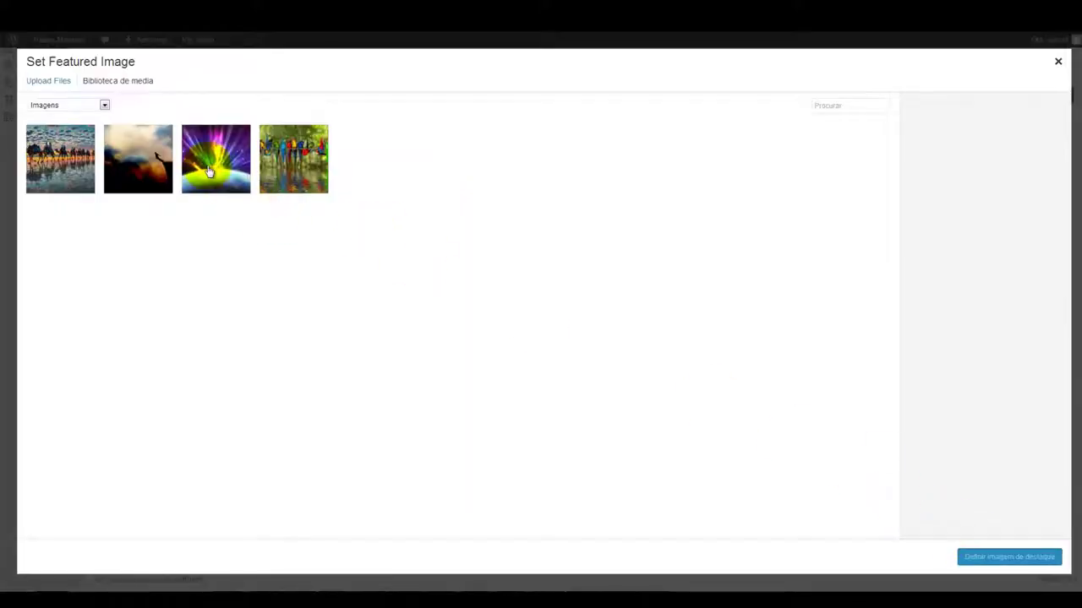
left_click(210, 172)
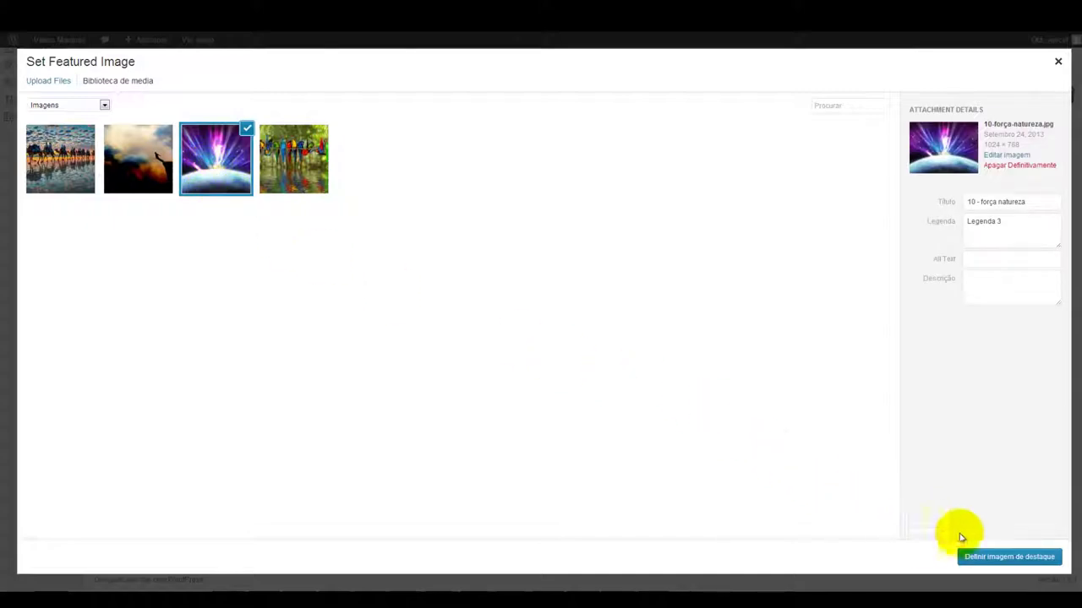
left_click(973, 559)
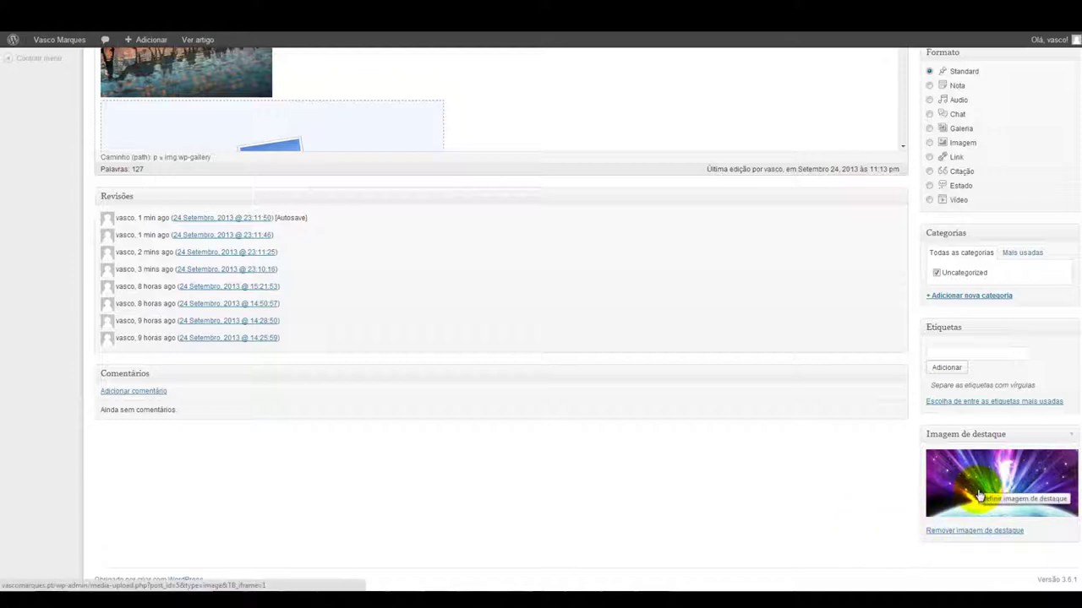
Step: Review the gallery and text in the post editor together with the featured image thumbnail
scroll(979, 497, "up", 3)
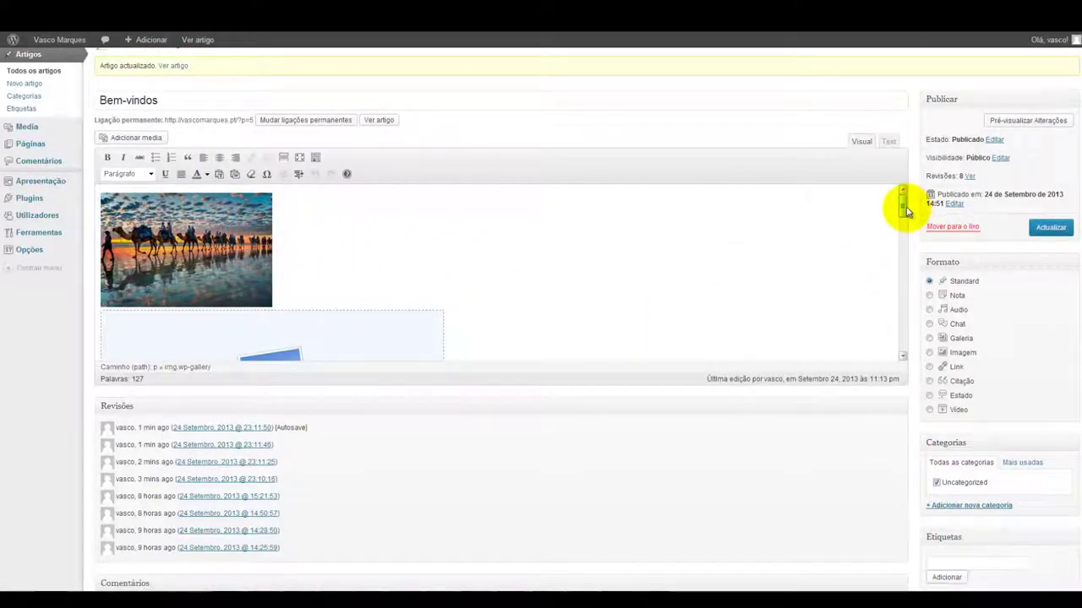
left_click_drag(904, 207, 876, 225)
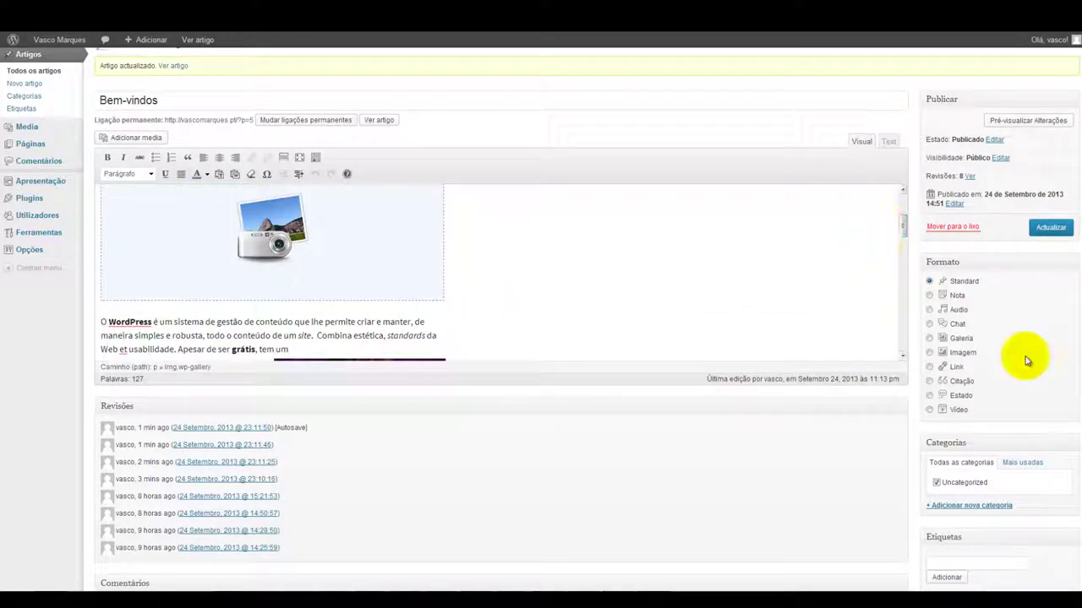
scroll(1026, 362, "down", 3)
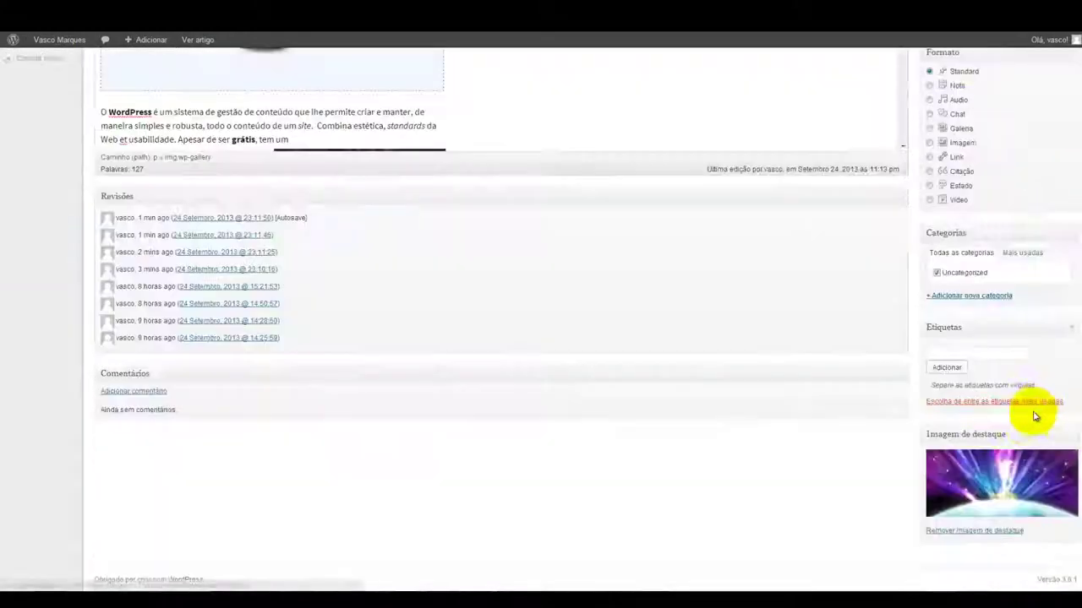
left_click(957, 511)
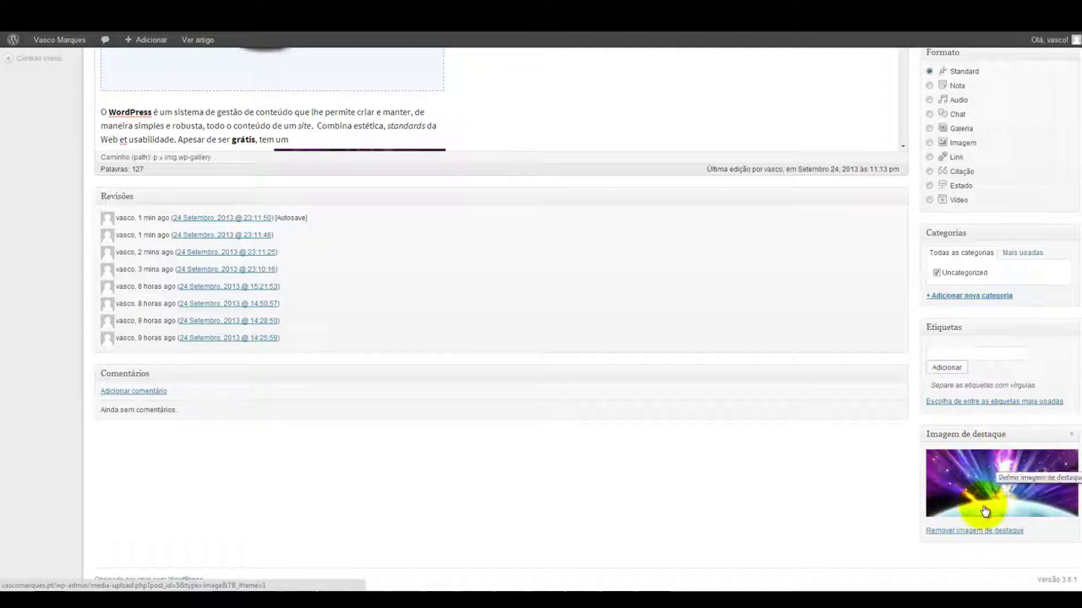